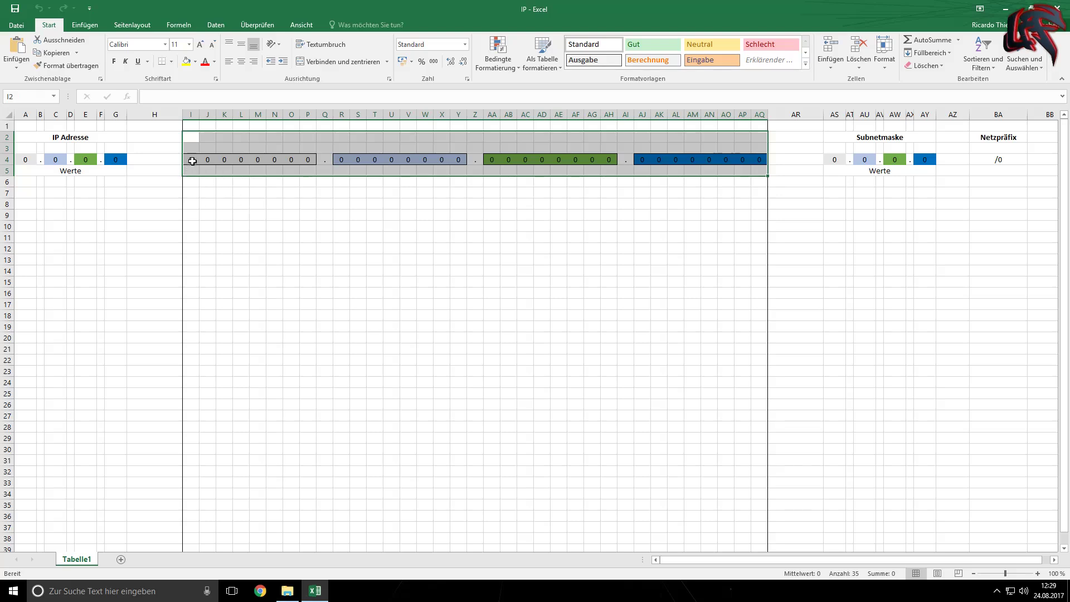
Step: Examine the Subnetmaske block in columns AS to AY and the Netzpräfix column BA
{"action": "left_click", "coordinate": [475, 259]}
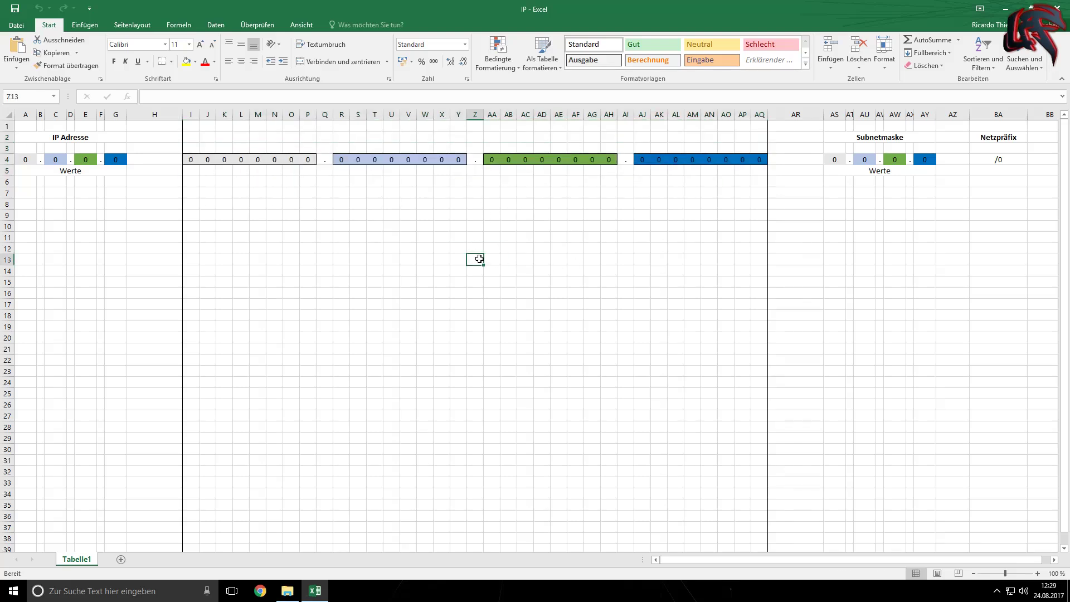
{"action": "left_click_drag", "start_coordinate": [847, 143], "coordinate": [893, 217]}
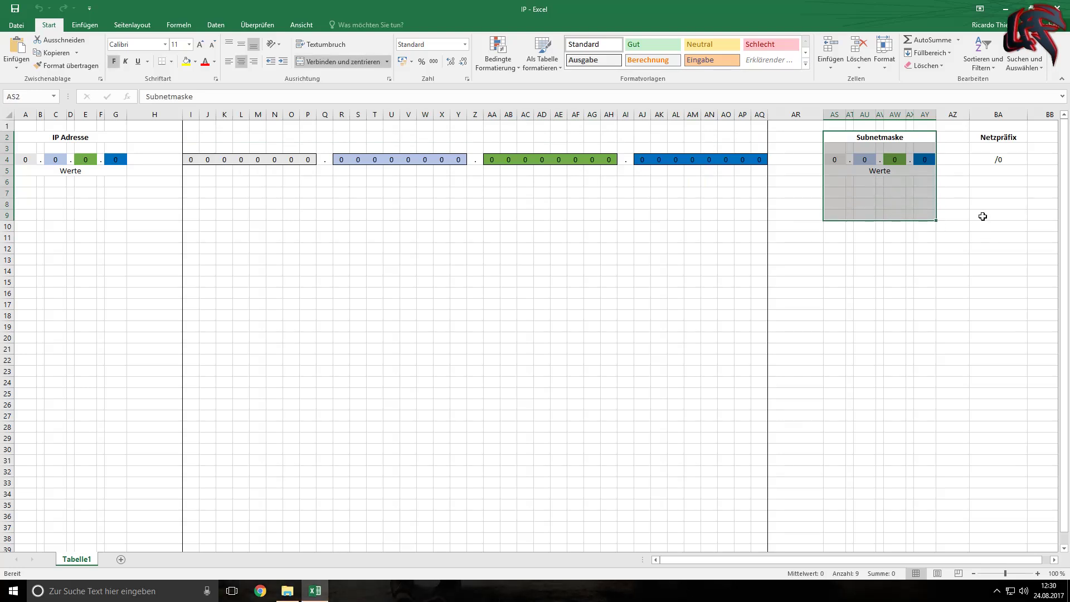
{"action": "left_click_drag", "start_coordinate": [985, 136], "coordinate": [998, 260]}
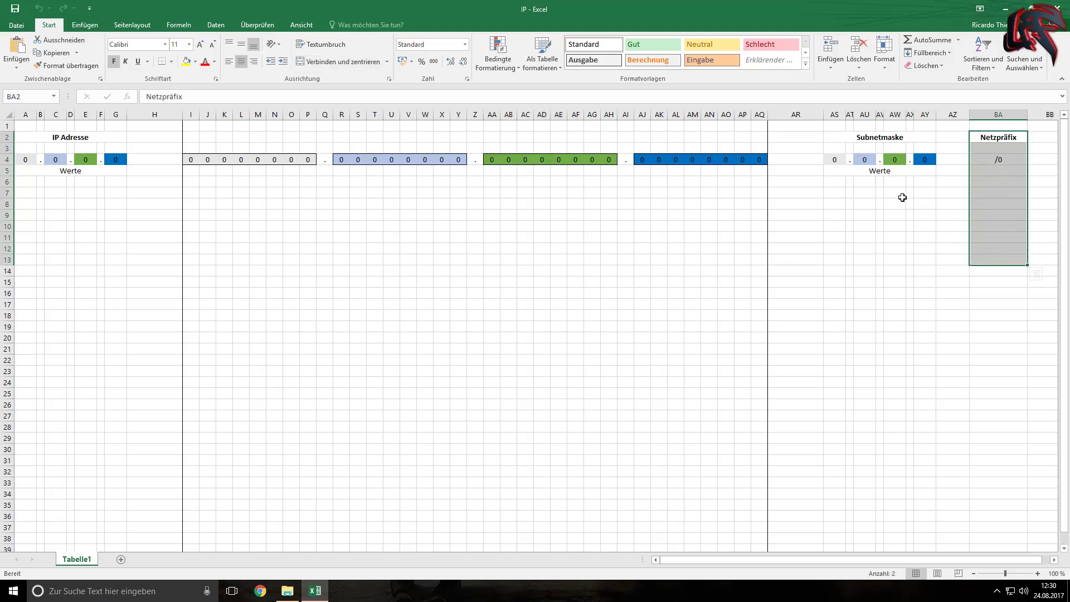
{"action": "key", "text": "ctrl+v"}
{"action": "key", "text": "Escape"}
{"action": "left_click", "coordinate": [277, 270]}
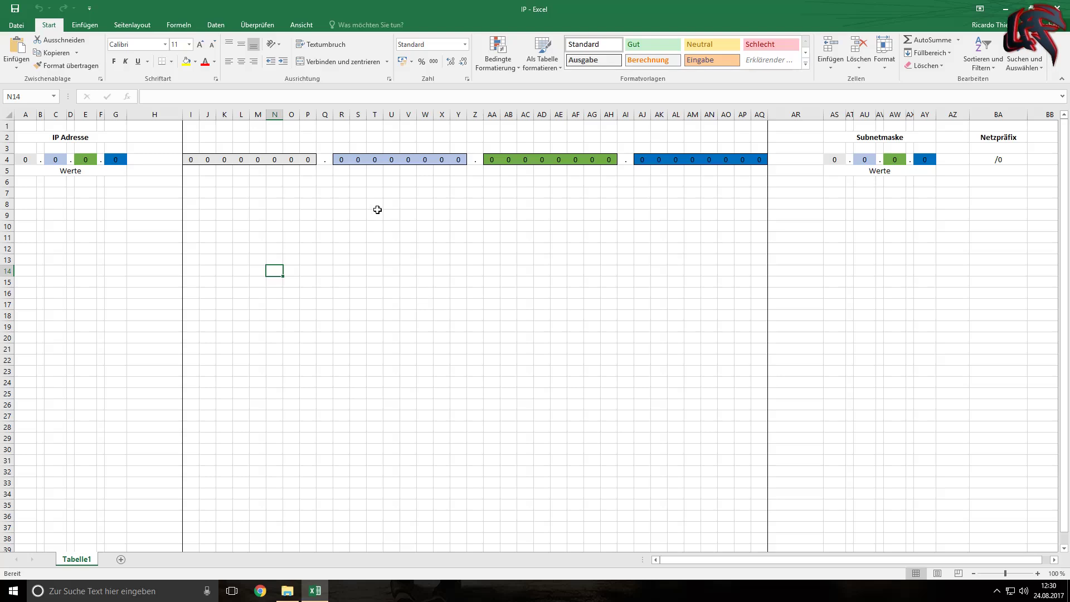
Step: Examine the separator columns Q, Z and AI between the four octets, and column U inside the second octet
{"action": "left_click", "coordinate": [326, 125]}
{"action": "left_click_drag", "start_coordinate": [326, 125], "coordinate": [330, 204]}
{"action": "left_click", "coordinate": [642, 215]}
{"action": "left_click_drag", "start_coordinate": [625, 124], "coordinate": [624, 328]}
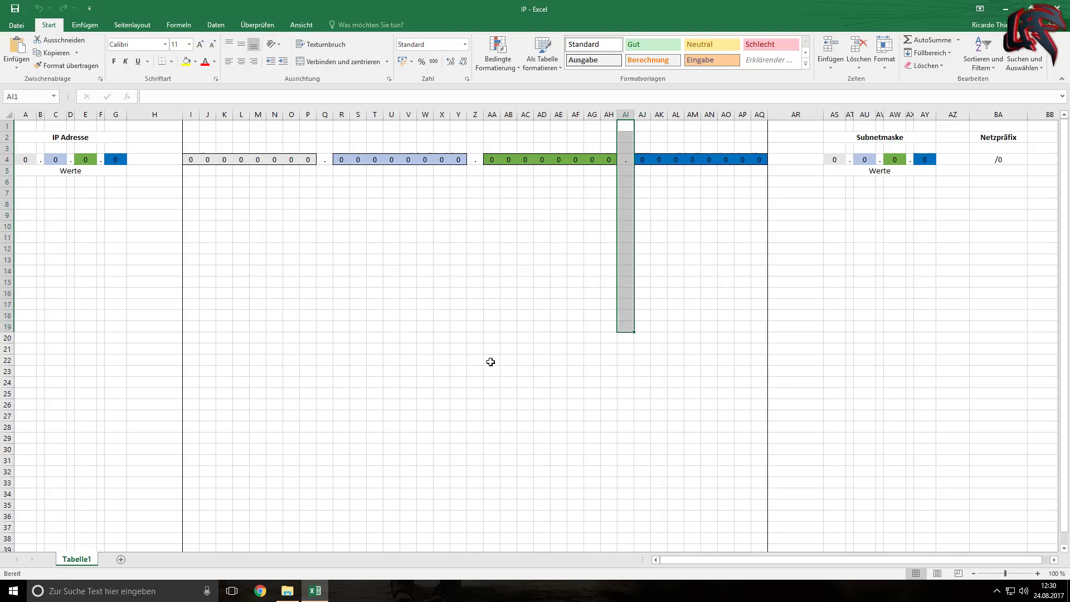
{"action": "left_click_drag", "start_coordinate": [327, 125], "coordinate": [329, 299]}
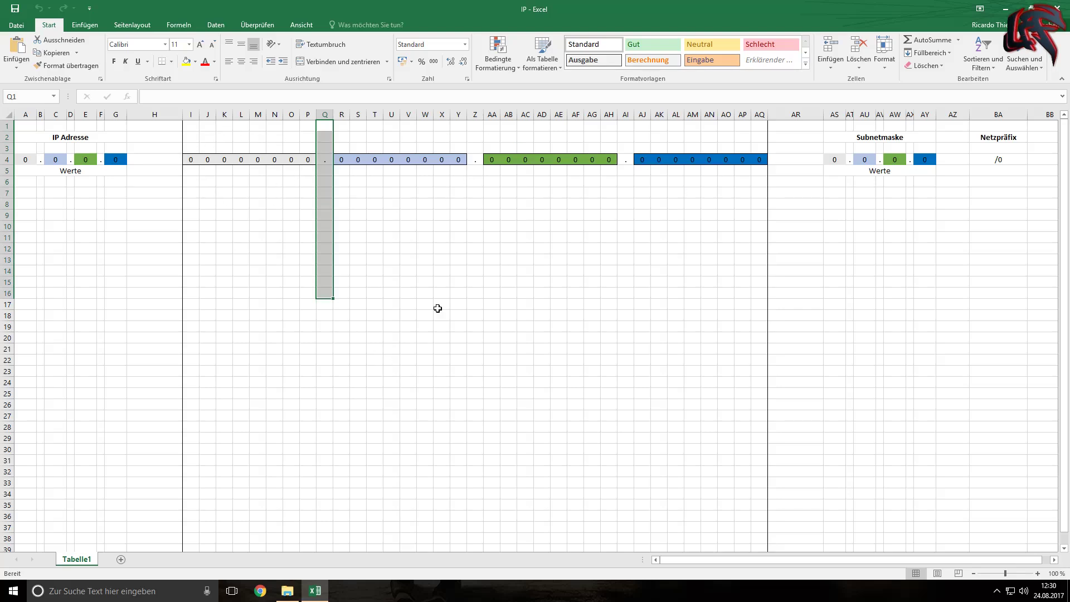
{"action": "left_click_drag", "start_coordinate": [475, 126], "coordinate": [475, 289]}
{"action": "left_click_drag", "start_coordinate": [625, 126], "coordinate": [624, 286]}
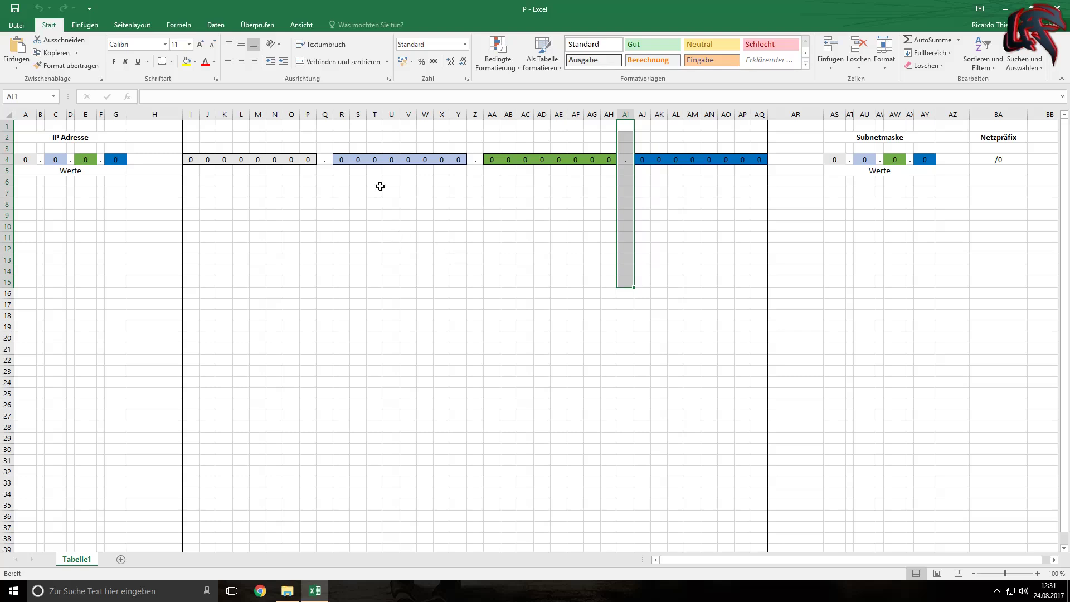
{"action": "left_click_drag", "start_coordinate": [328, 125], "coordinate": [327, 229]}
{"action": "left_click", "coordinate": [463, 127]}
{"action": "left_click_drag", "start_coordinate": [467, 127], "coordinate": [474, 216]}
{"action": "left_click_drag", "start_coordinate": [625, 127], "coordinate": [625, 218]}
{"action": "left_click", "coordinate": [547, 339]}
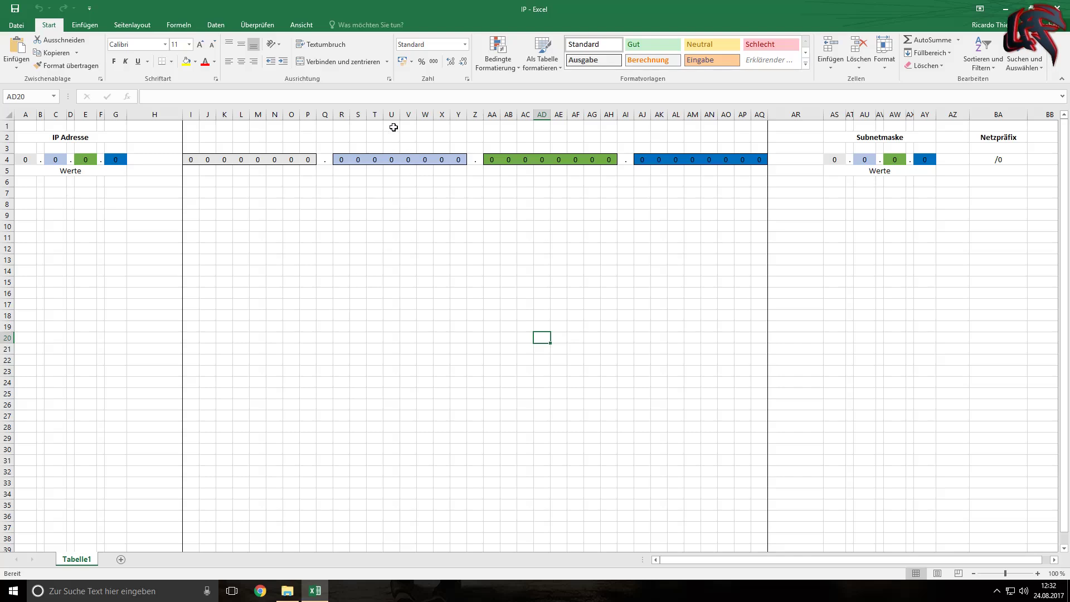
{"action": "left_click_drag", "start_coordinate": [394, 127], "coordinate": [392, 239]}
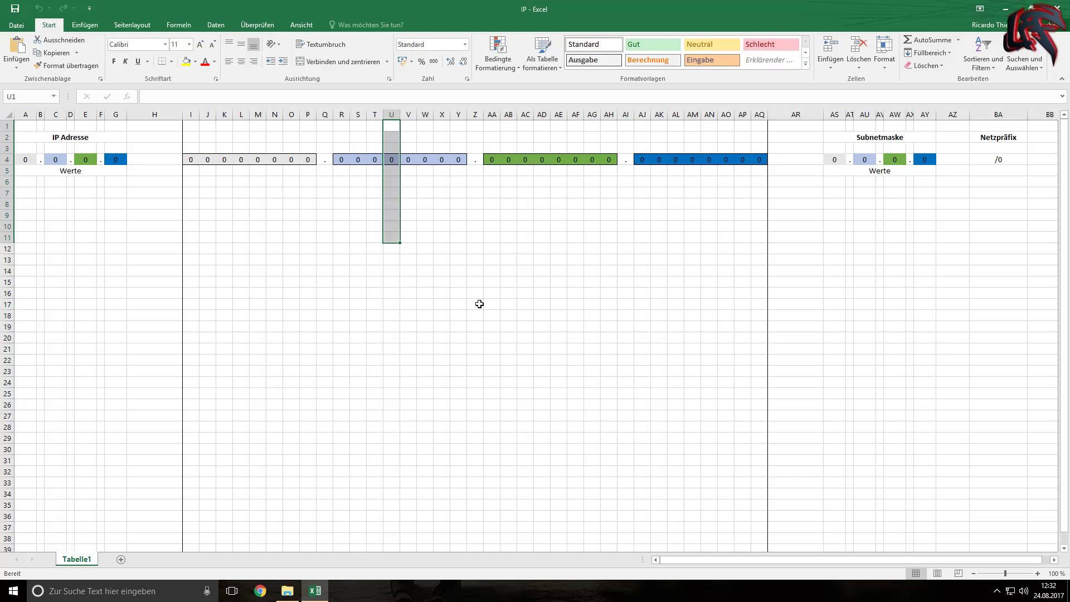
{"action": "left_click", "coordinate": [290, 260]}
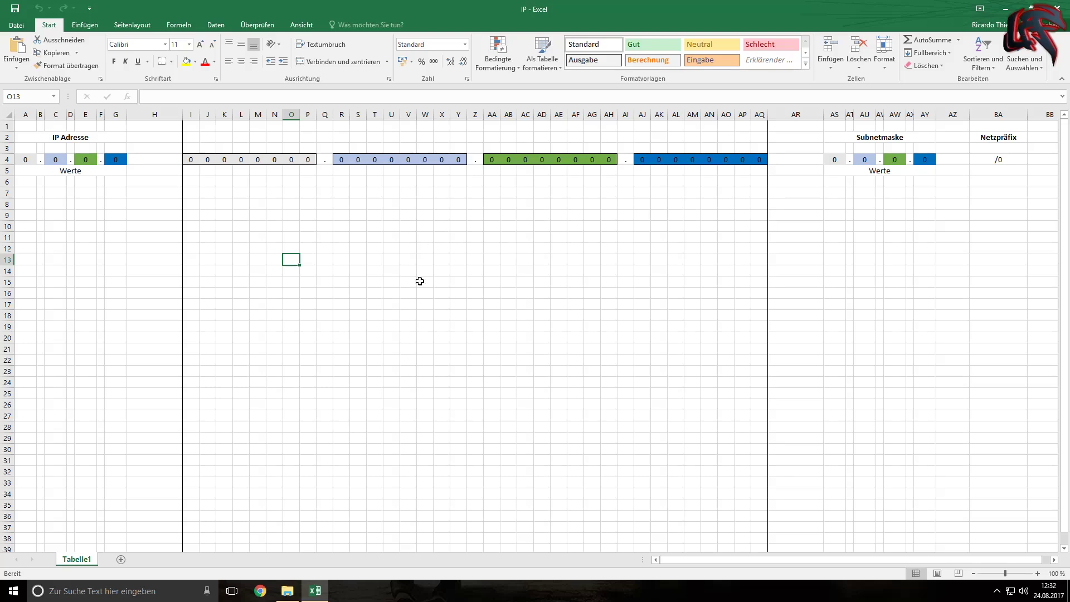
Step: Examine the first IP value in A4, the bit cells of the first octet, and the second octet's bits in R4:Y4
{"action": "left_click", "coordinate": [24, 158]}
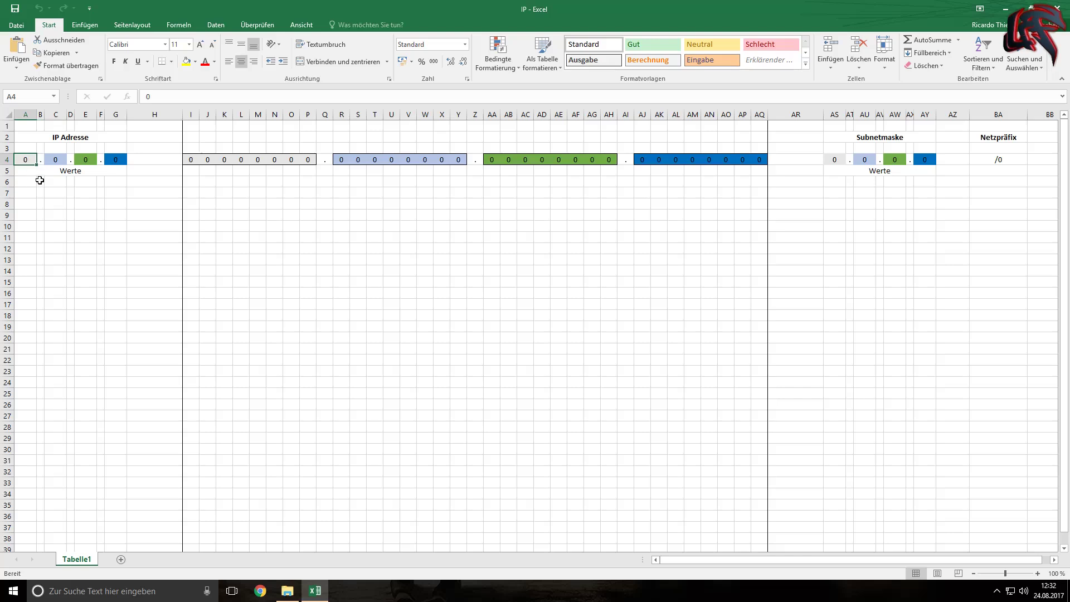
{"action": "left_click", "coordinate": [207, 158]}
{"action": "left_click", "coordinate": [224, 158]}
{"action": "left_click", "coordinate": [241, 158]}
{"action": "left_click", "coordinate": [258, 158]}
{"action": "left_click", "coordinate": [276, 158]}
{"action": "left_click", "coordinate": [291, 159]}
{"action": "left_click", "coordinate": [307, 159]}
{"action": "left_click", "coordinate": [310, 191]}
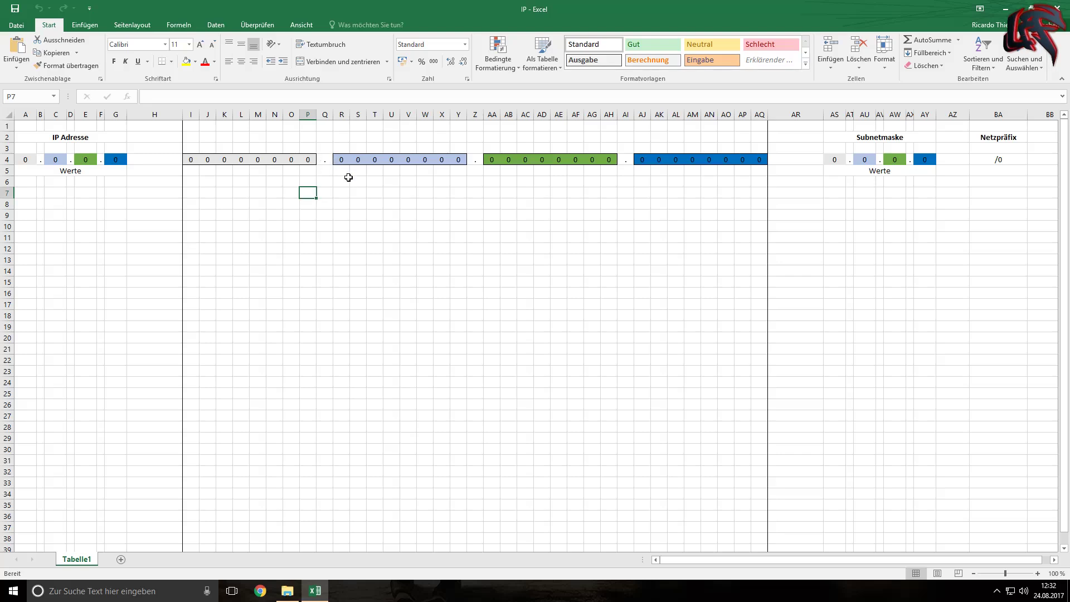
{"action": "left_click_drag", "start_coordinate": [342, 159], "coordinate": [460, 161]}
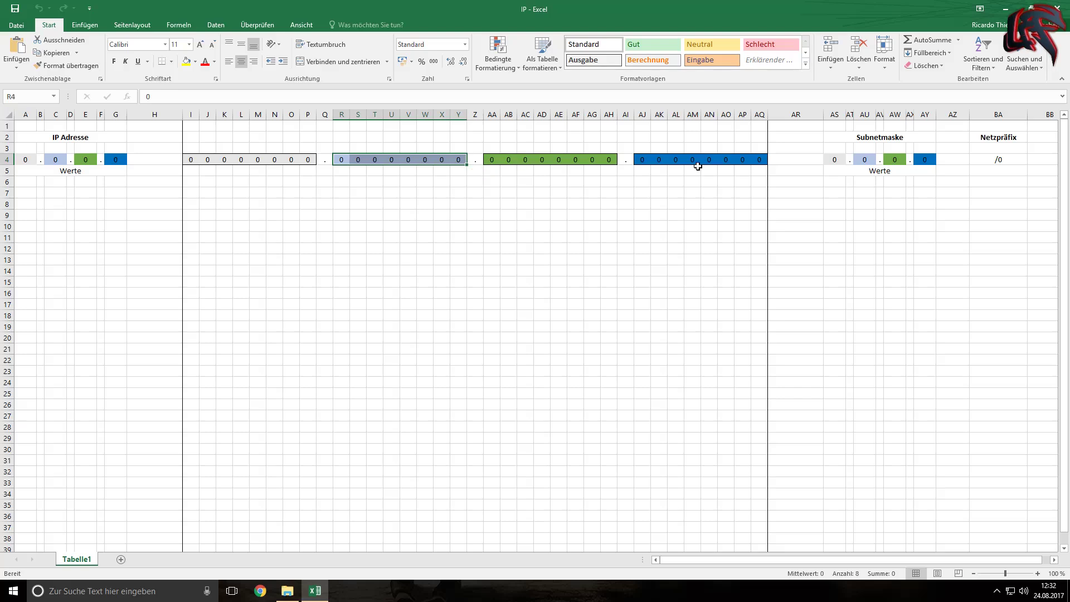
{"action": "left_click", "coordinate": [228, 194]}
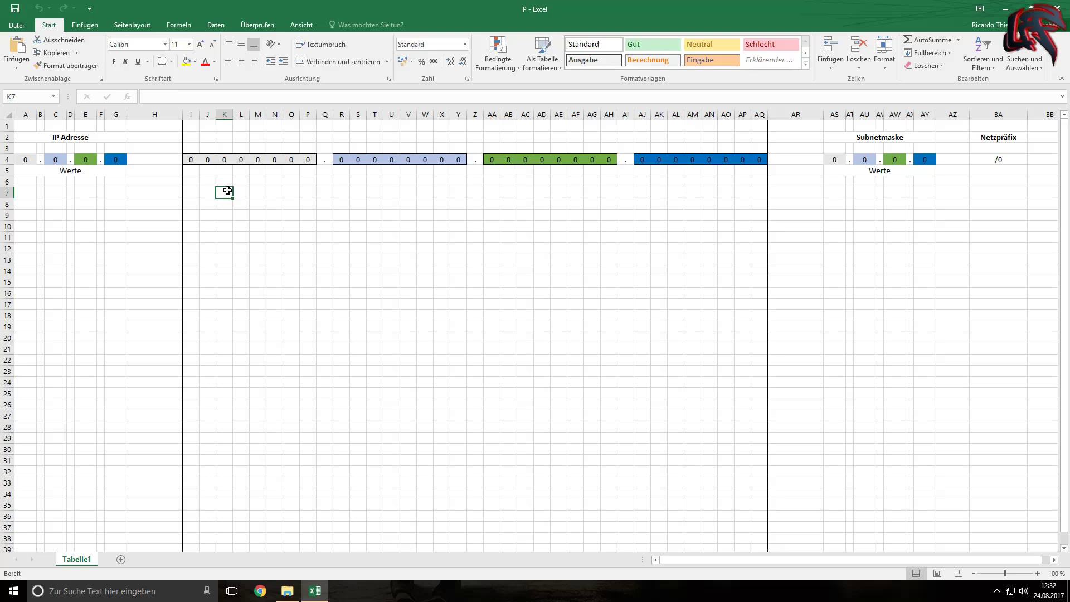
Step: Enter the bit value 1 in P5, below the last bit of the first octet
{"action": "left_click", "coordinate": [311, 171]}
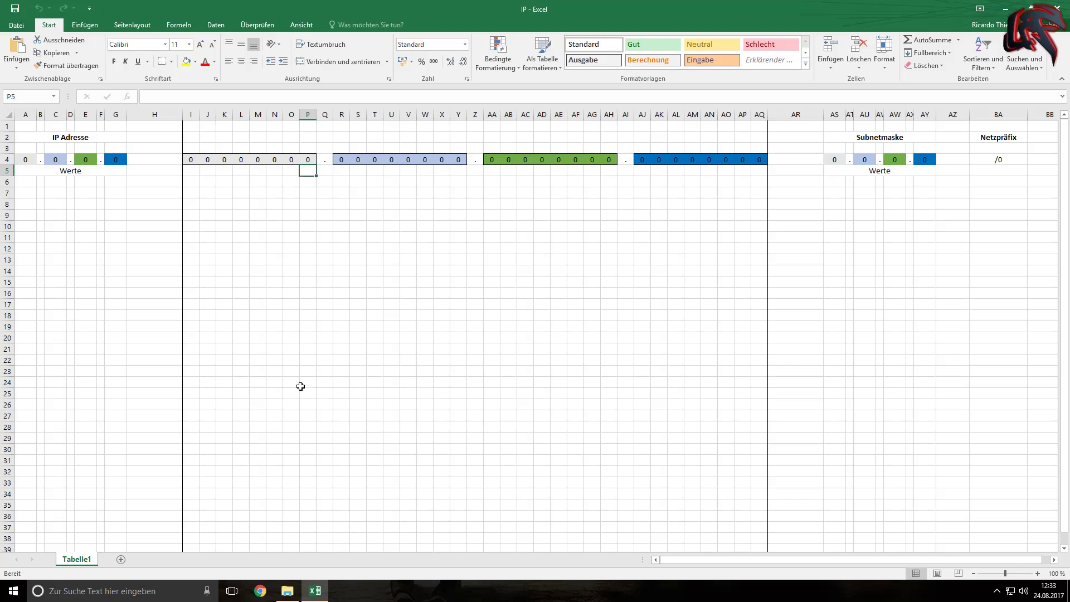
{"action": "type", "text": "1"}
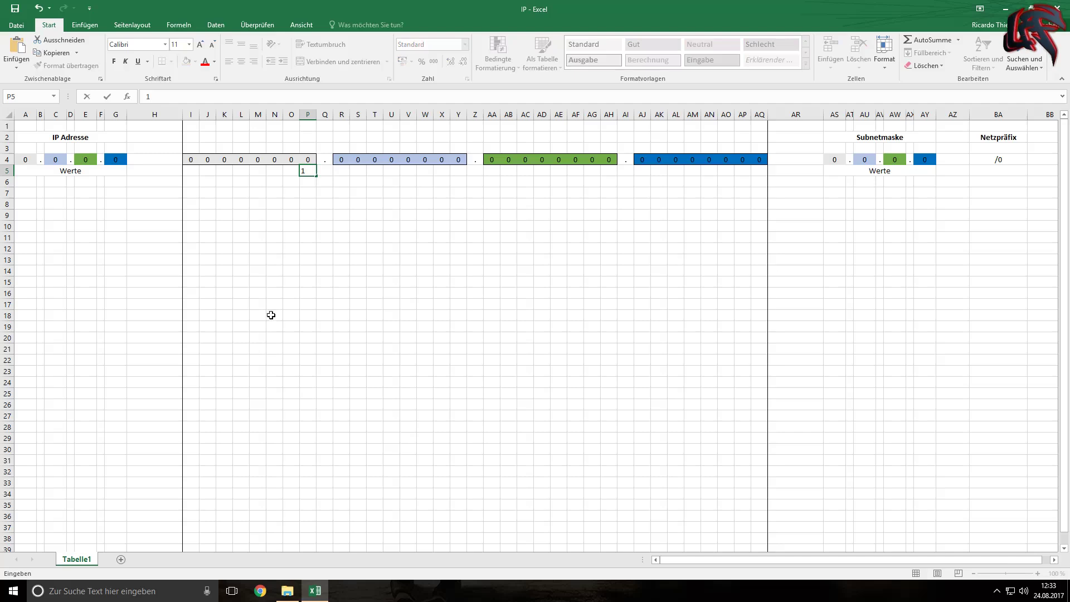
{"action": "left_click", "coordinate": [291, 267]}
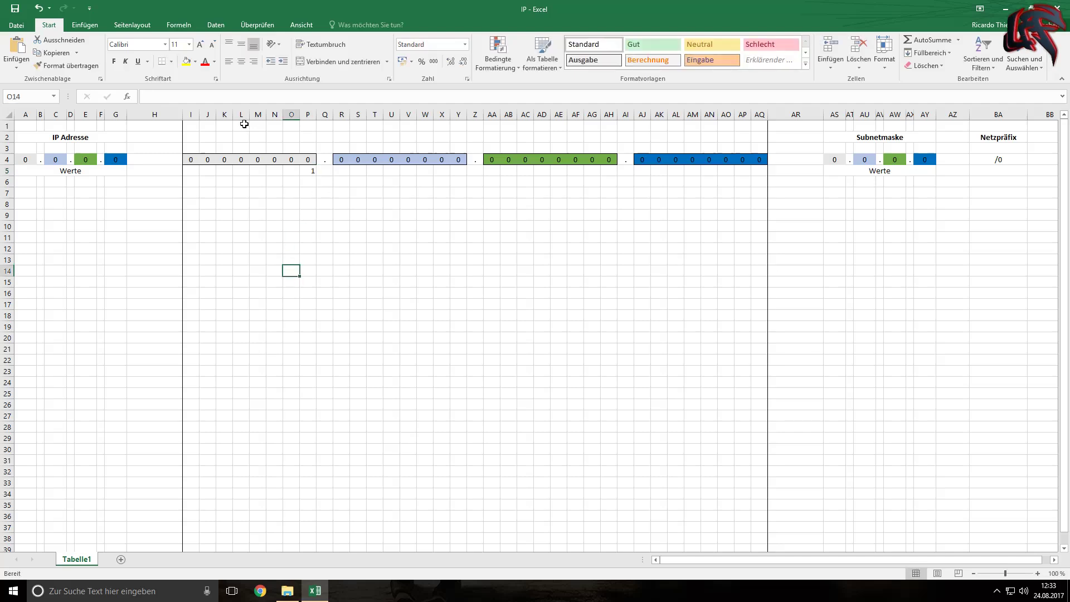
Step: Centre the cell contents of columns I to AQ horizontally
{"action": "left_click_drag", "start_coordinate": [190, 115], "coordinate": [760, 114]}
{"action": "left_click", "coordinate": [243, 61]}
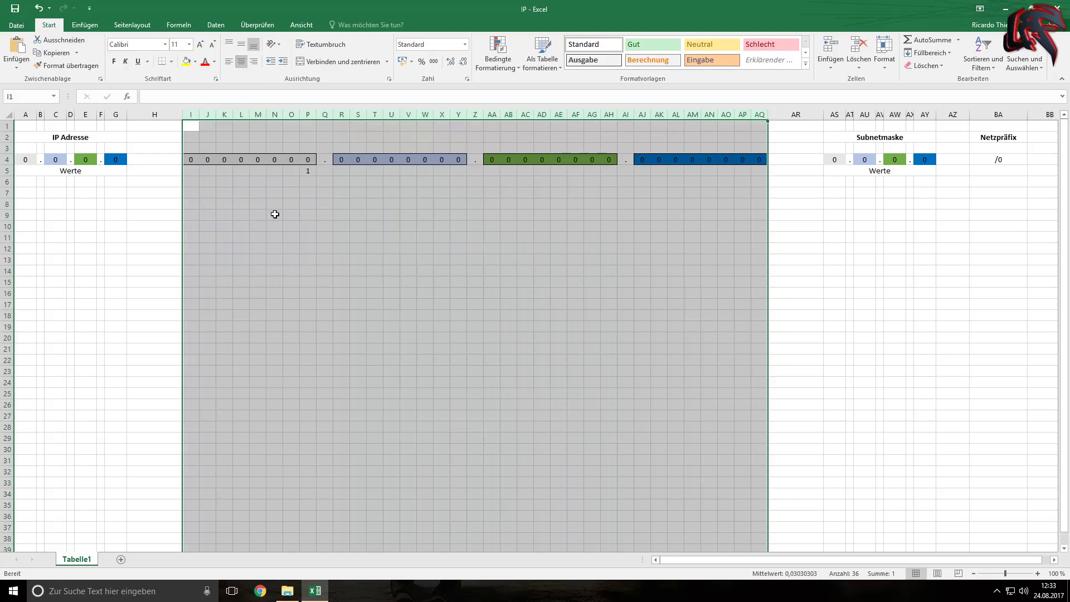
{"action": "left_click", "coordinate": [273, 215]}
Step: Enter the bit values 2 in O5 and 4 in N5, below the first octet
{"action": "left_click", "coordinate": [310, 171]}
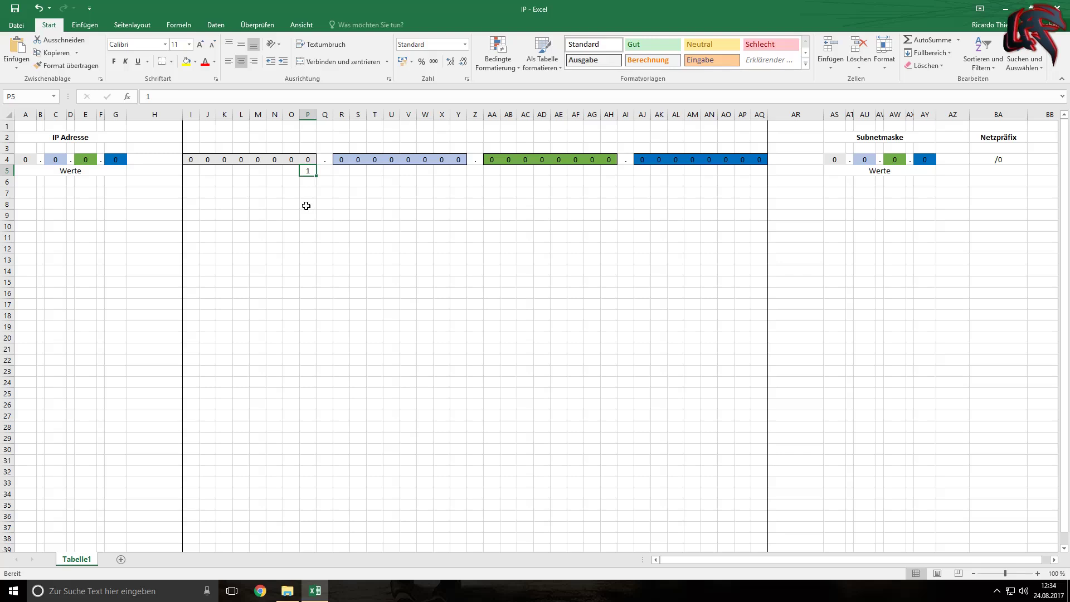
{"action": "left_click", "coordinate": [290, 172]}
{"action": "type", "text": "2"}
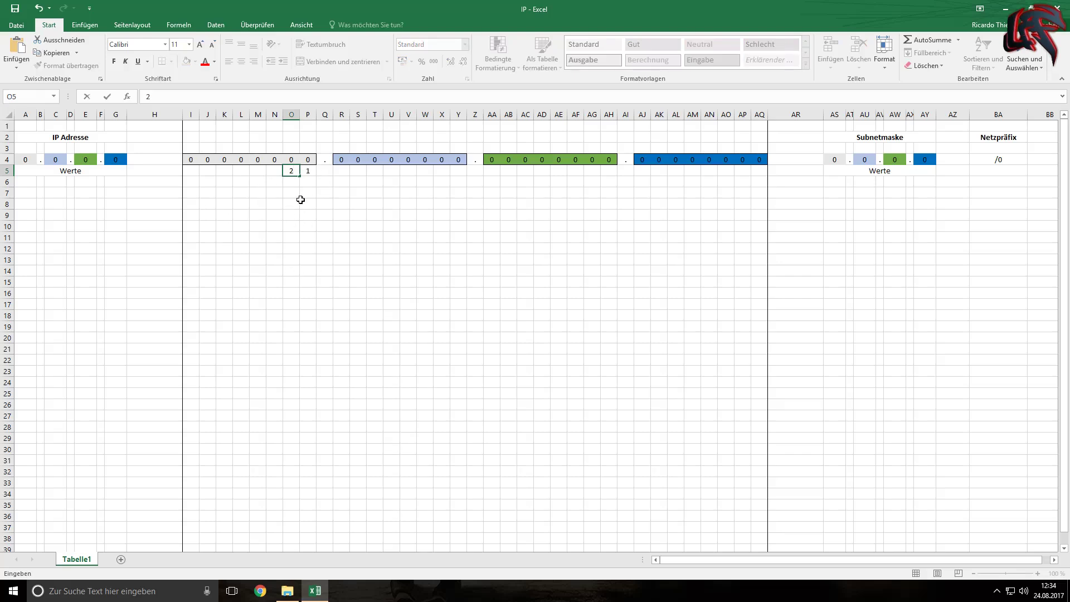
{"action": "left_click", "coordinate": [289, 225]}
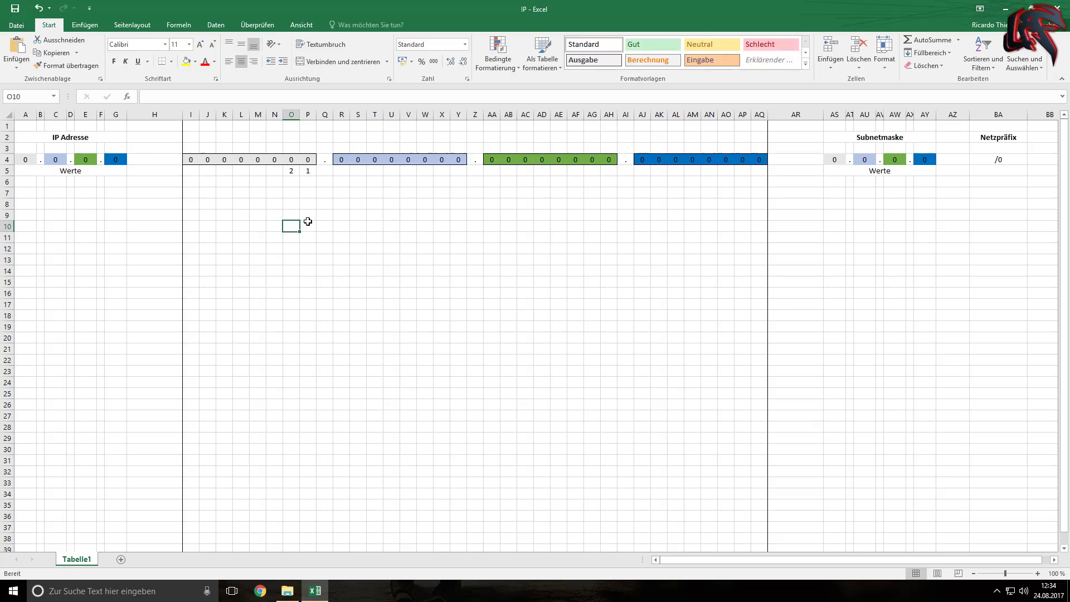
{"action": "left_click", "coordinate": [273, 170]}
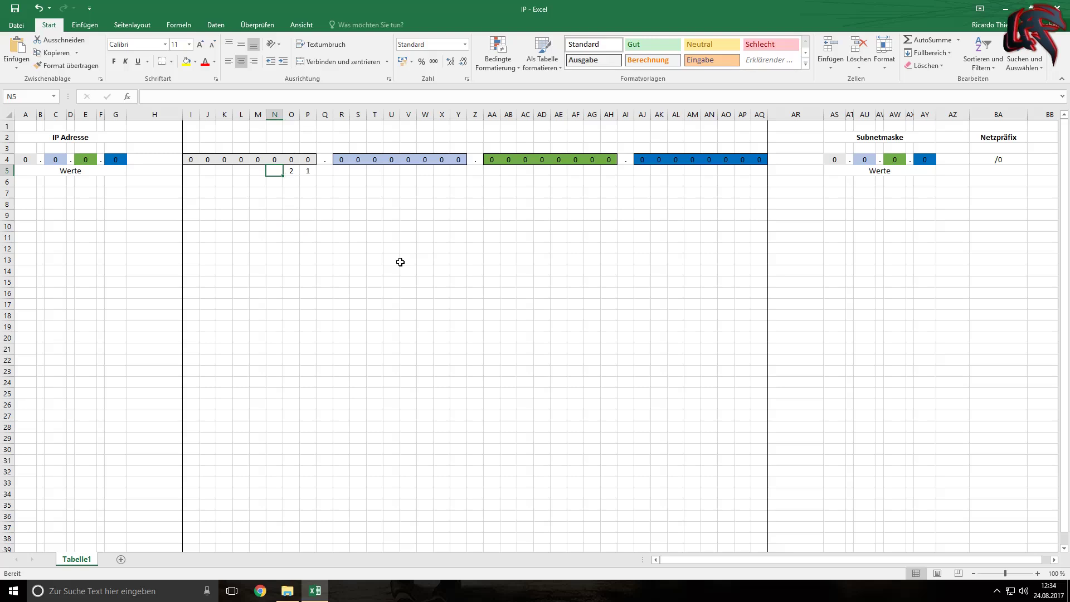
{"action": "type", "text": "4"}
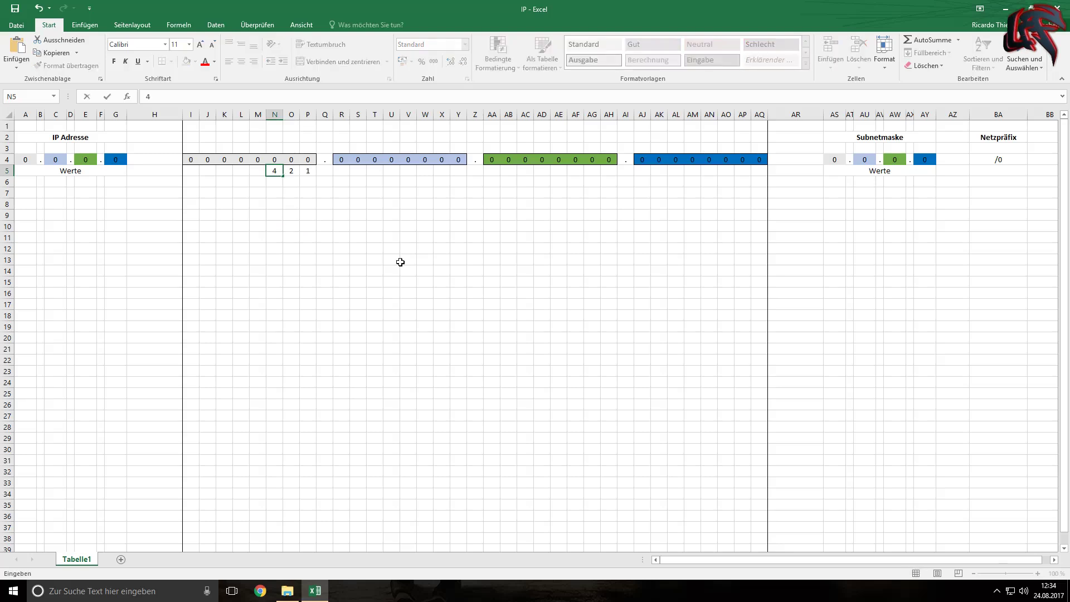
{"action": "left_click", "coordinate": [342, 223]}
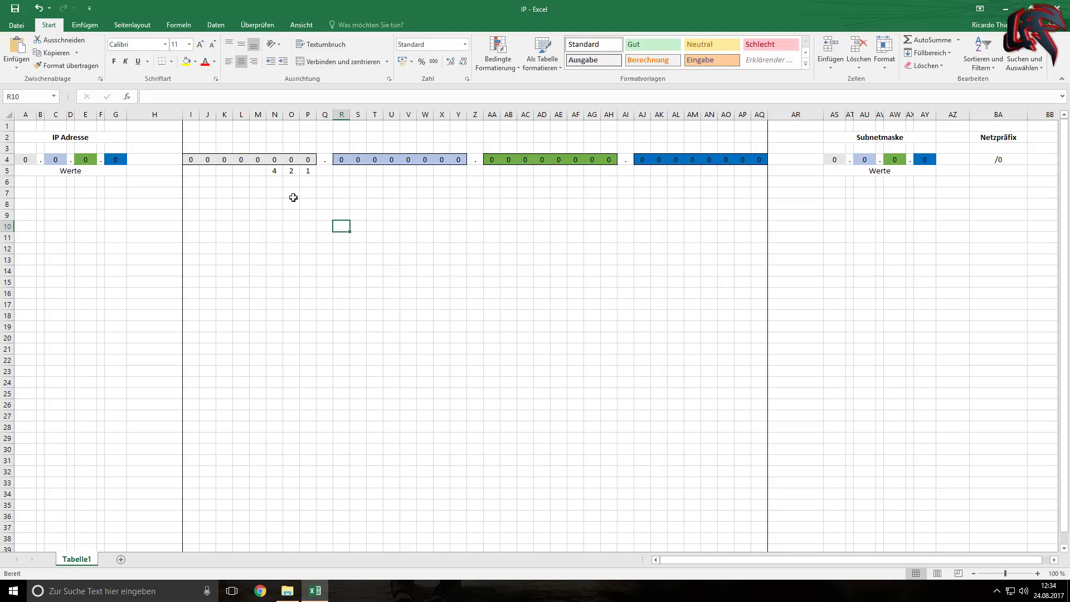
Step: Continue the first octet's doubling bit values with 8 in M5 and 16 in L5
{"action": "left_click", "coordinate": [309, 171]}
{"action": "left_click", "coordinate": [292, 170]}
{"action": "left_click", "coordinate": [270, 173]}
{"action": "left_click", "coordinate": [254, 170]}
{"action": "type", "text": "8"}
{"action": "left_click", "coordinate": [240, 174]}
{"action": "type", "text": "16"}
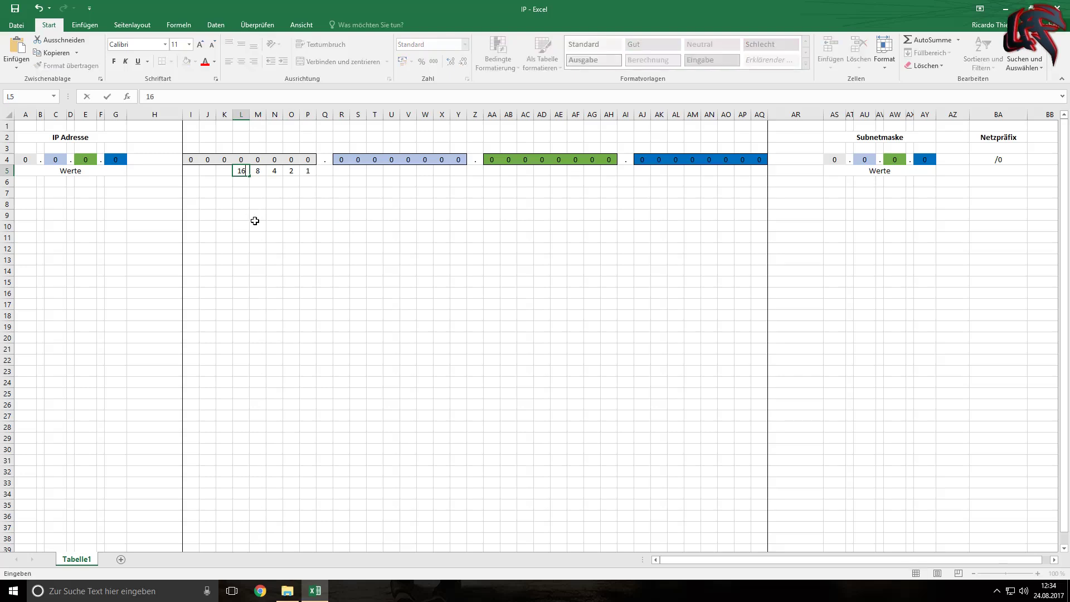
Step: Complete the first octet's bit values with 32 in K5, 64 in J5 and 128 in I5
{"action": "left_click", "coordinate": [223, 170]}
{"action": "type", "text": "32"}
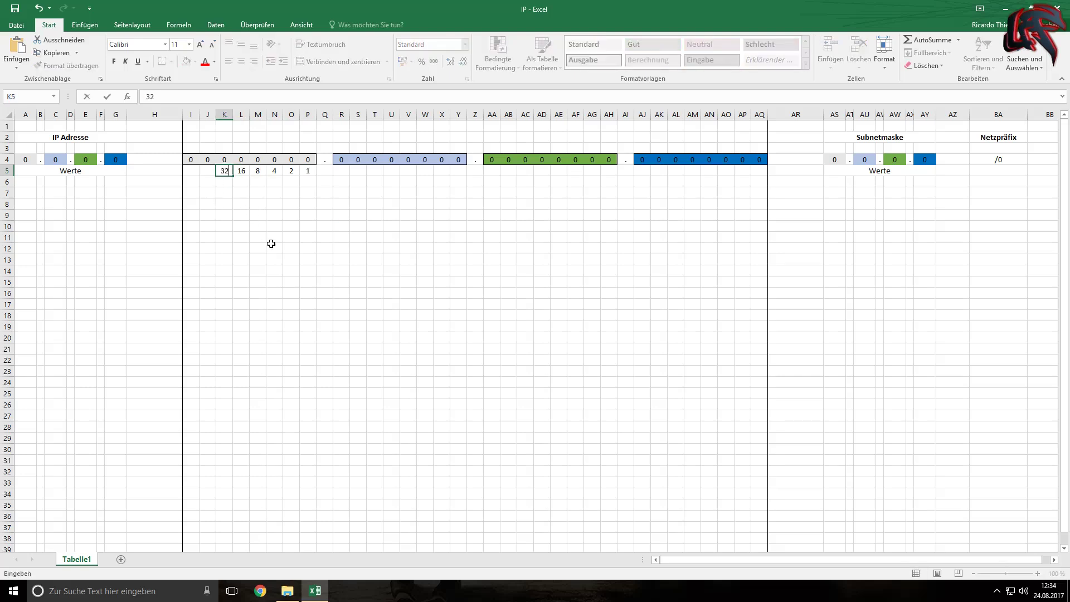
{"action": "left_click", "coordinate": [209, 172]}
{"action": "type", "text": "64"}
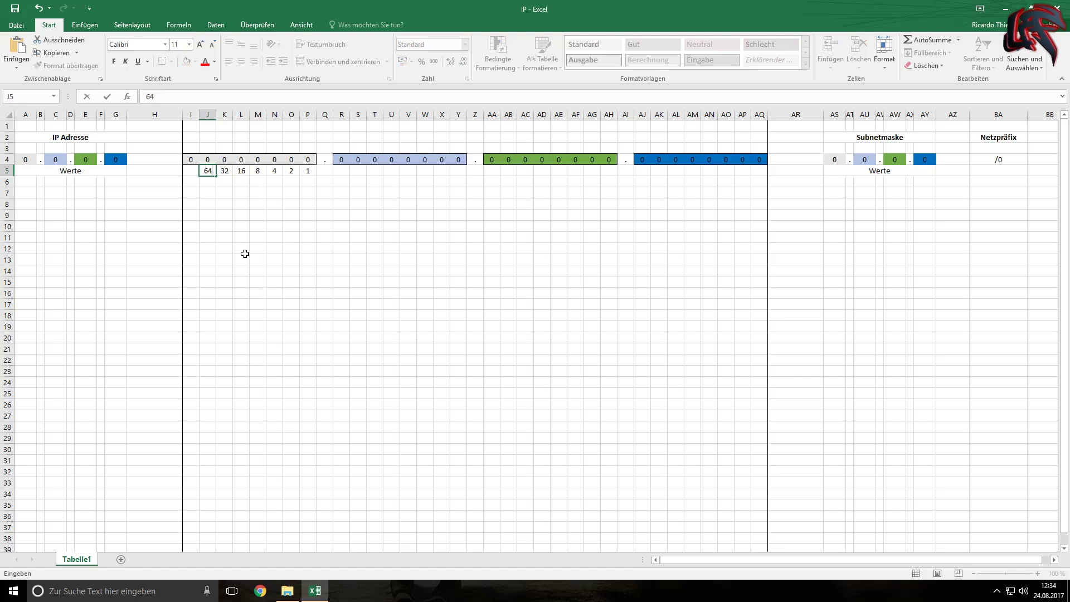
{"action": "left_click", "coordinate": [191, 171]}
{"action": "type", "text": "132"}
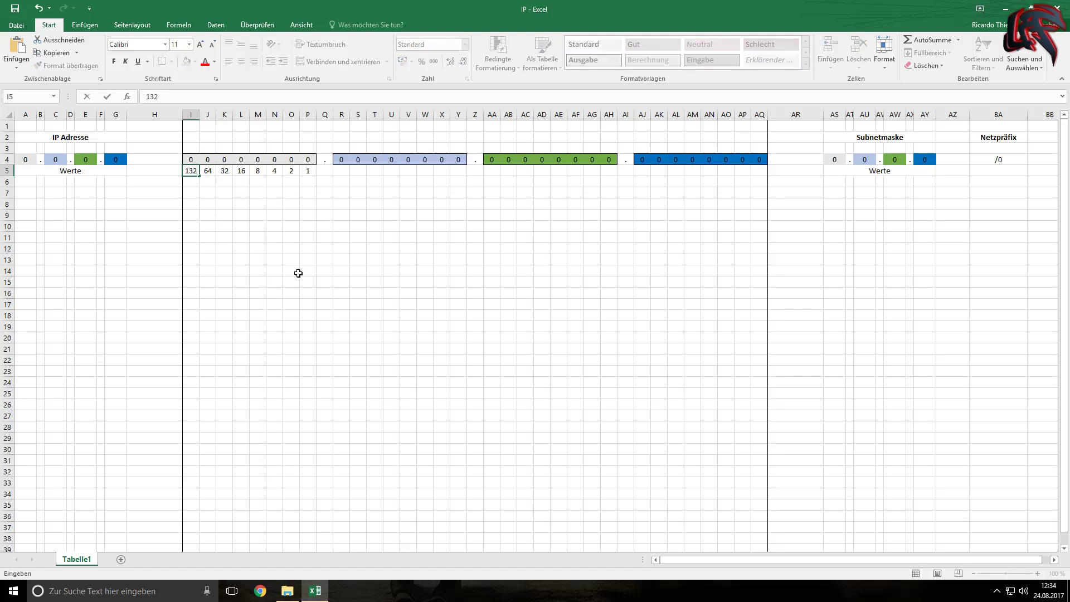
{"action": "key", "text": "BackSpace"}
{"action": "key", "text": "BackSpace"}
{"action": "key", "text": "Return"}
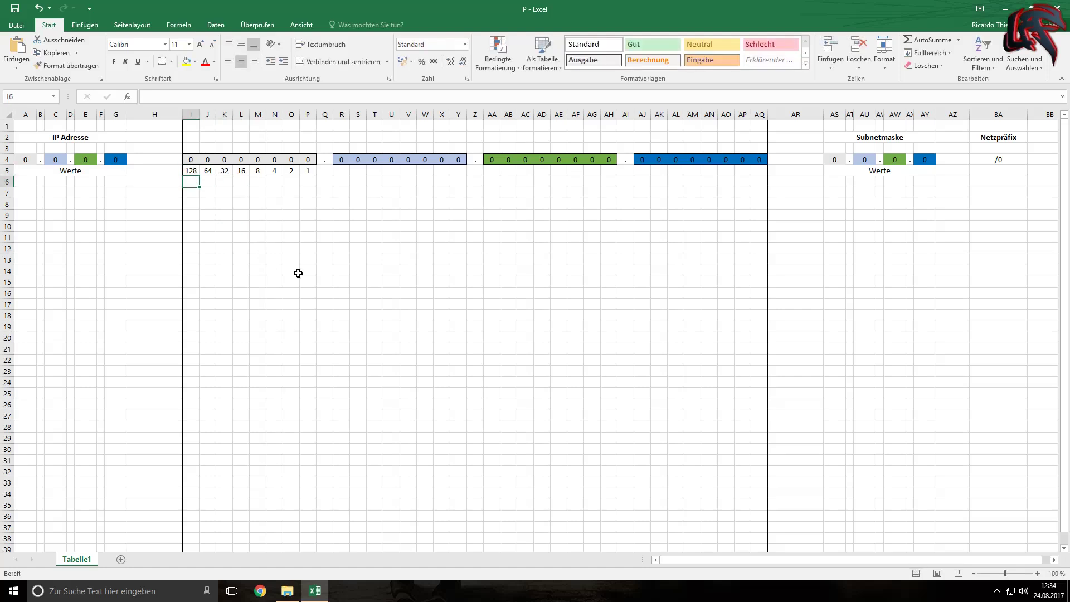
{"action": "left_click", "coordinate": [299, 273]}
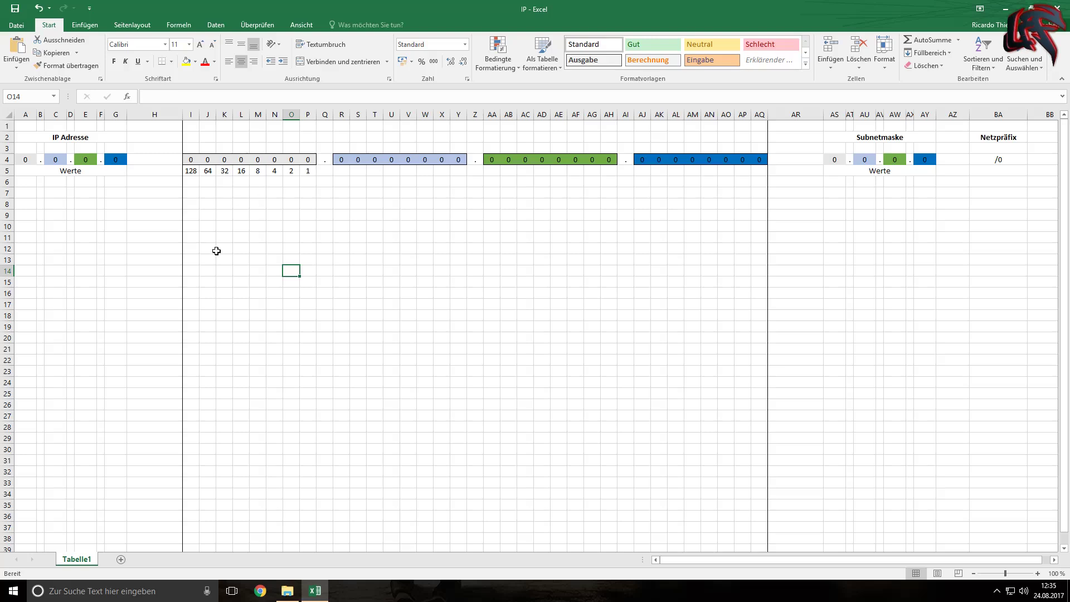
Step: Look up the example IPv4 address and subnet mask in picture 1 of the ip folder using Windows-Fotoanzeige, and close the viewer
{"action": "left_click", "coordinate": [23, 193]}
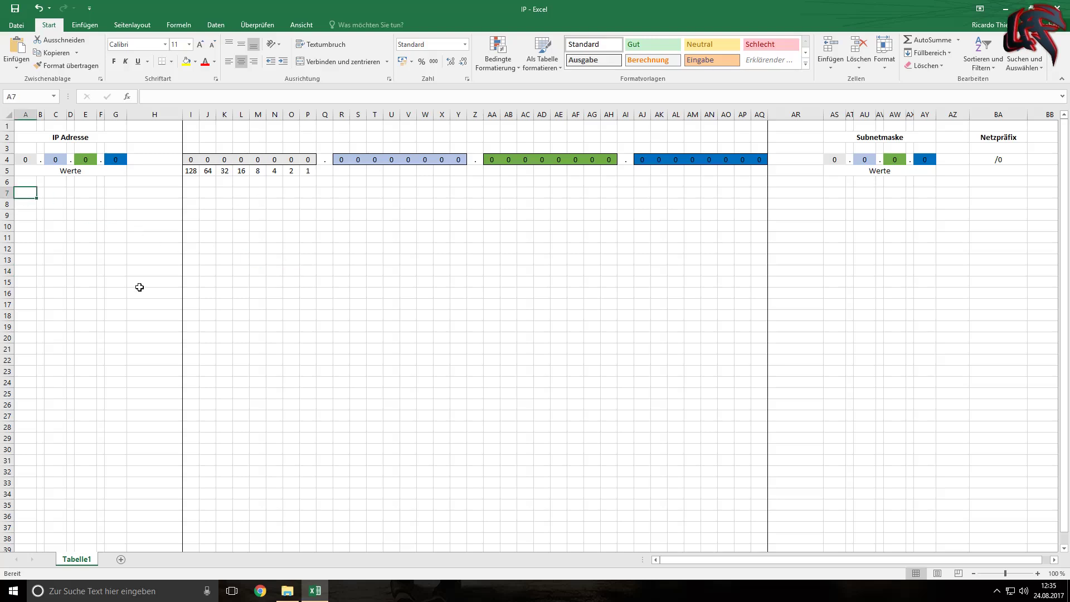
{"action": "left_click", "coordinate": [315, 591]}
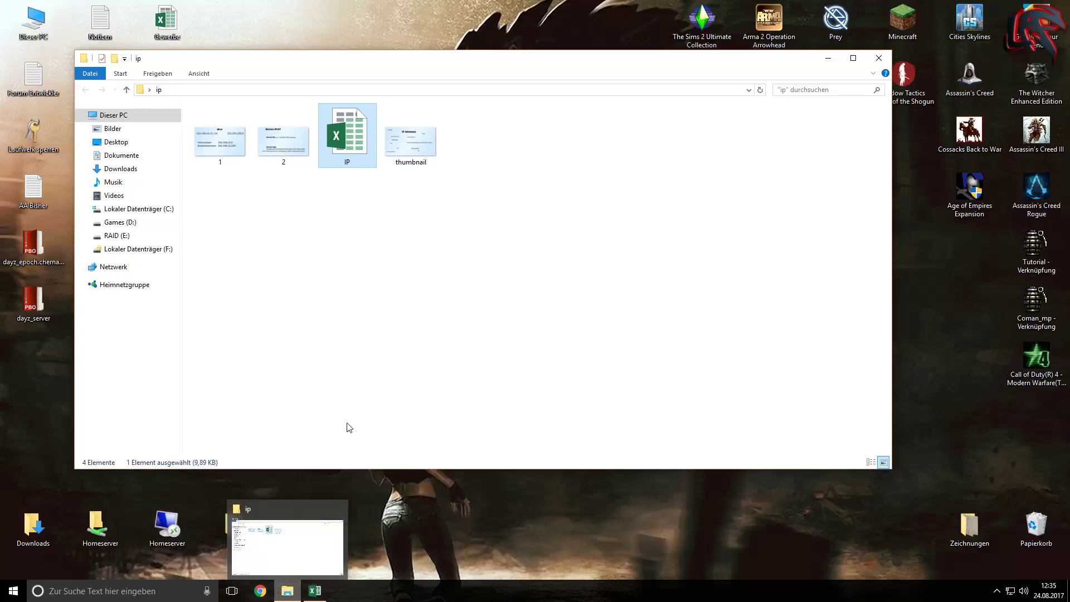
{"action": "double_click", "coordinate": [282, 146]}
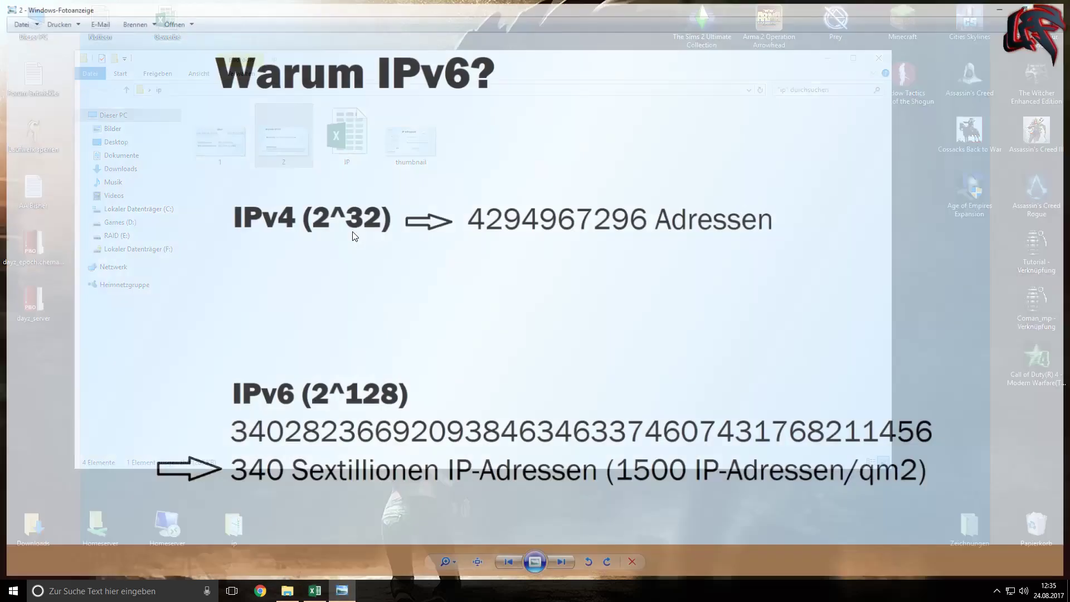
{"action": "left_click", "coordinate": [514, 564]}
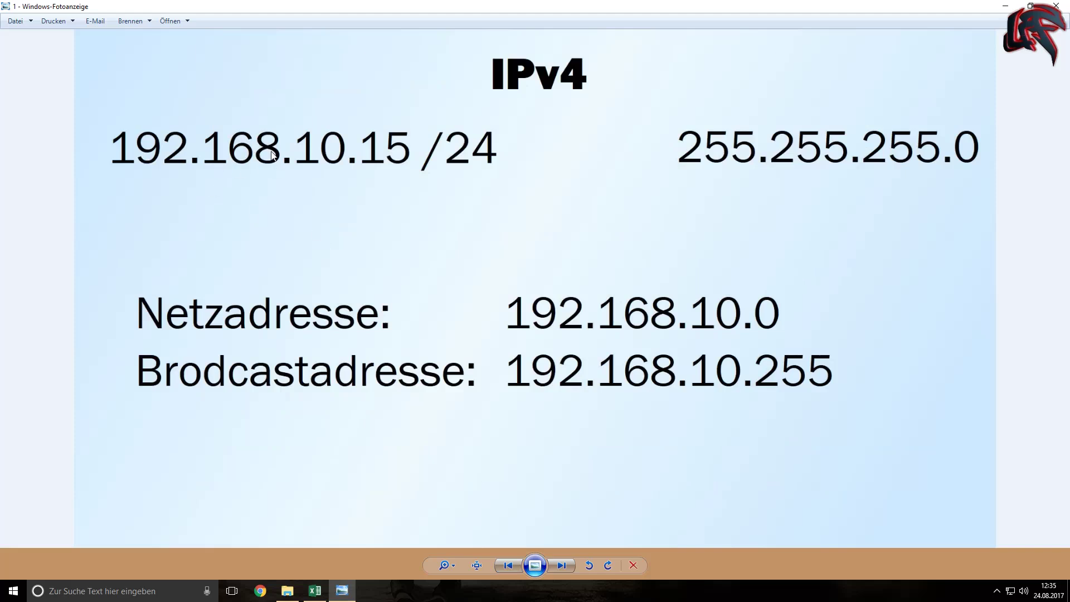
{"action": "left_click", "coordinate": [1055, 6]}
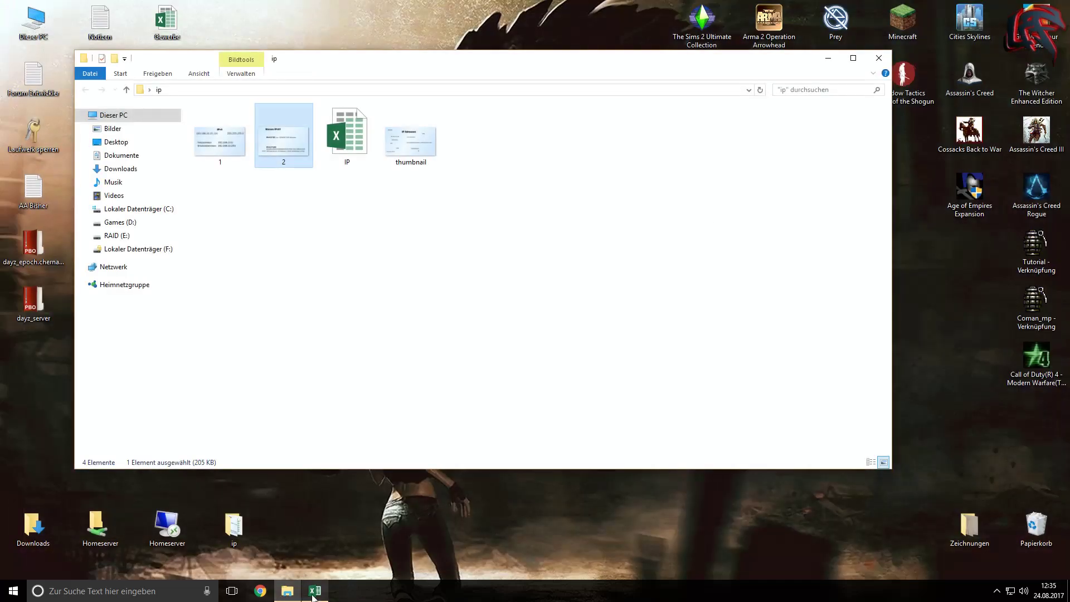
Step: Switch back to Excel and enter the example IP address as 192, 168, 10 and 15 in A7, C7, E7 and G7
{"action": "left_click", "coordinate": [315, 590]}
{"action": "left_click", "coordinate": [55, 196]}
{"action": "type", "text": "16"}
{"action": "key", "text": "Tab"}
{"action": "key", "text": "Tab"}
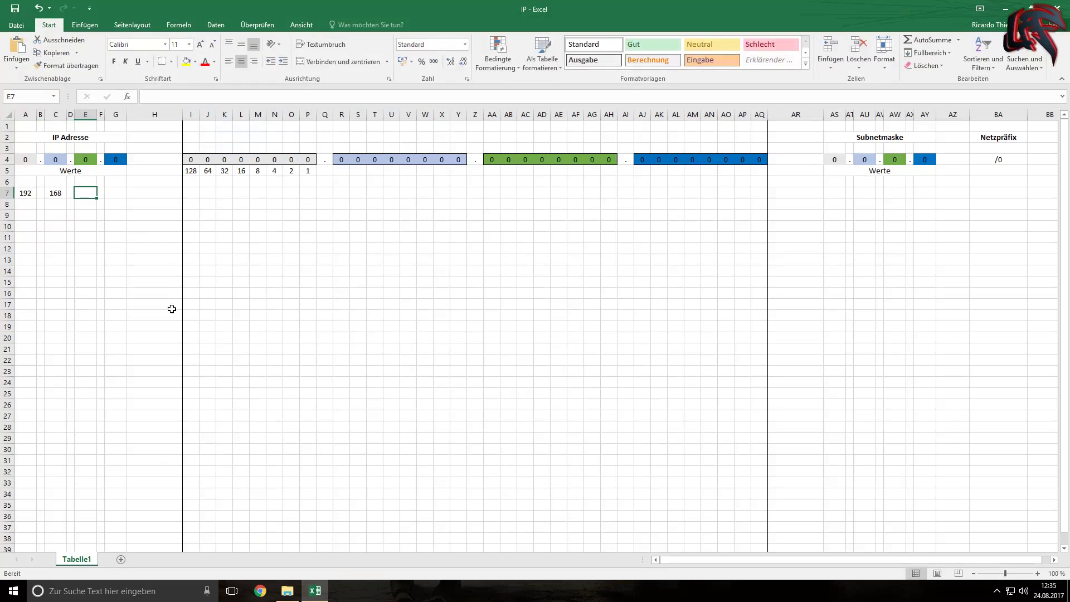
{"action": "type", "text": "10"}
{"action": "key", "text": "Tab"}
{"action": "key", "text": "Tab"}
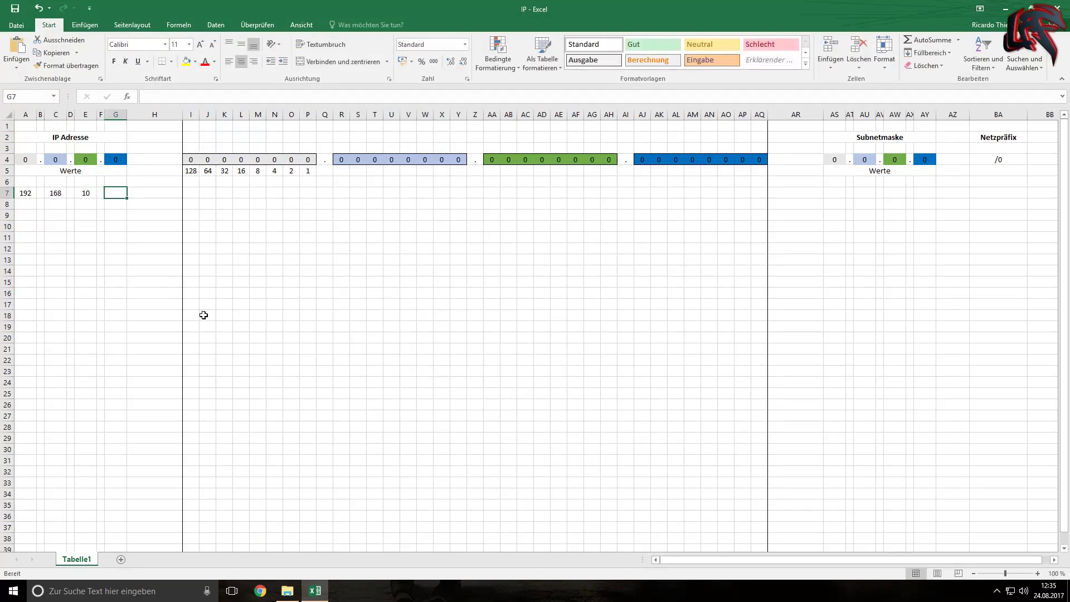
{"action": "type", "text": "15"}
{"action": "left_click", "coordinate": [254, 257]}
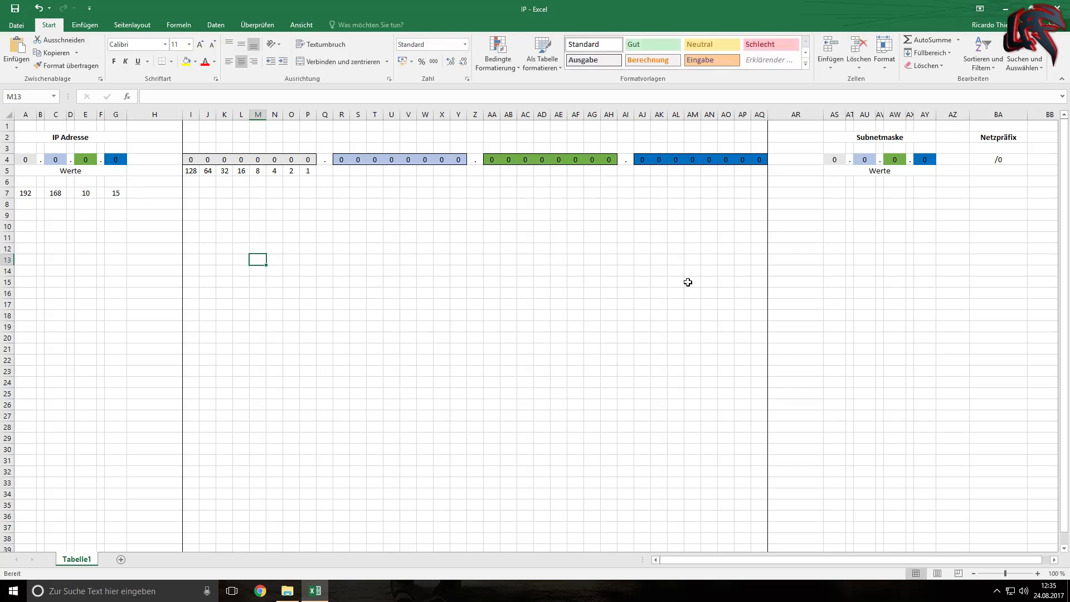
Step: Enter 1 in I7, below the first octet's bit value 128, for the address part 192
{"action": "left_click", "coordinate": [26, 197]}
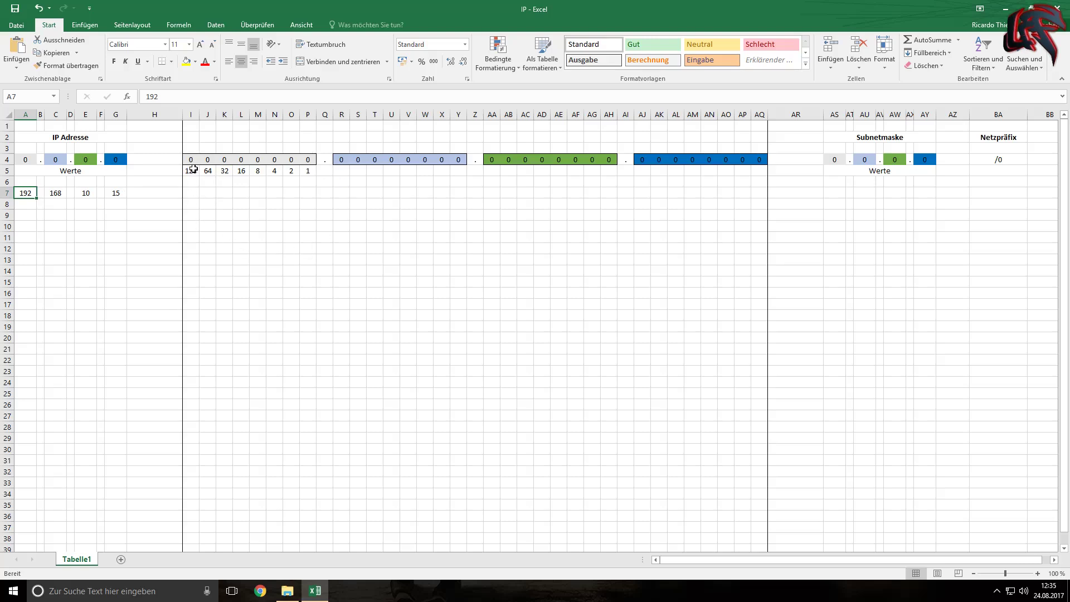
{"action": "left_click", "coordinate": [195, 194]}
{"action": "type", "text": "1"}
{"action": "left_click", "coordinate": [286, 315]}
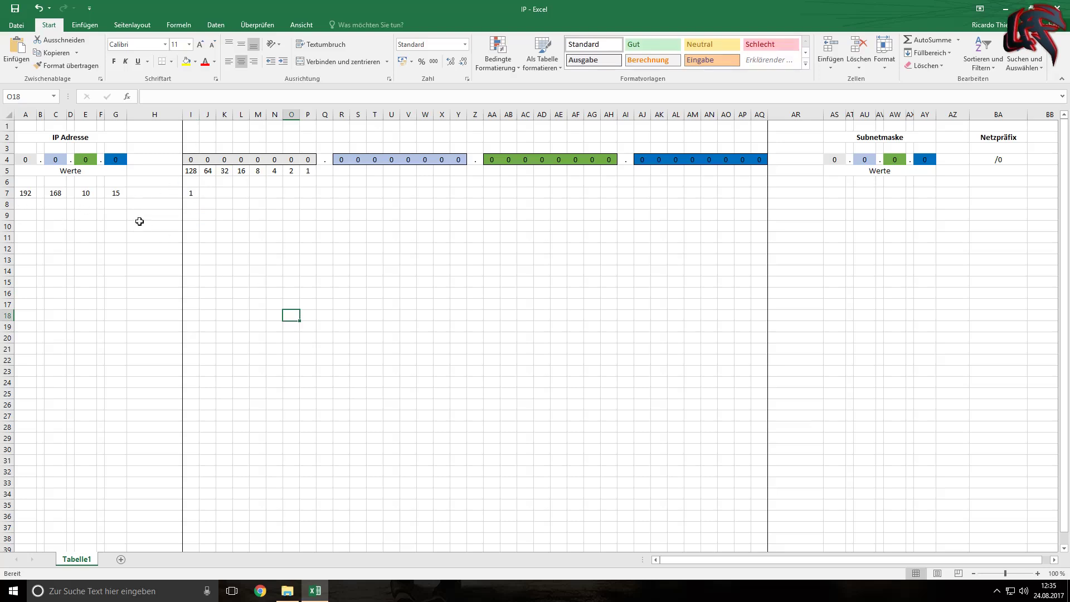
Step: Calculate the first octet's remainder in A9 with the formula =A7-I5
{"action": "left_click", "coordinate": [26, 216]}
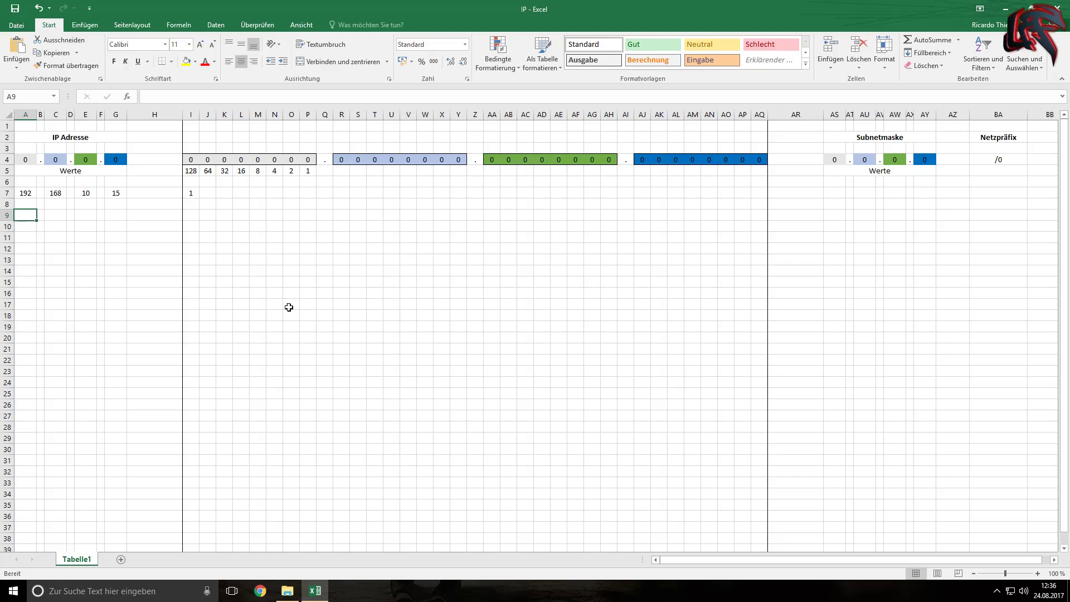
{"action": "scroll", "coordinate": [449, 428], "scroll_direction": "down", "scroll_amount": 5}
{"action": "scroll", "coordinate": [437, 421], "scroll_direction": "up", "scroll_amount": 5}
{"action": "type", "text": "="}
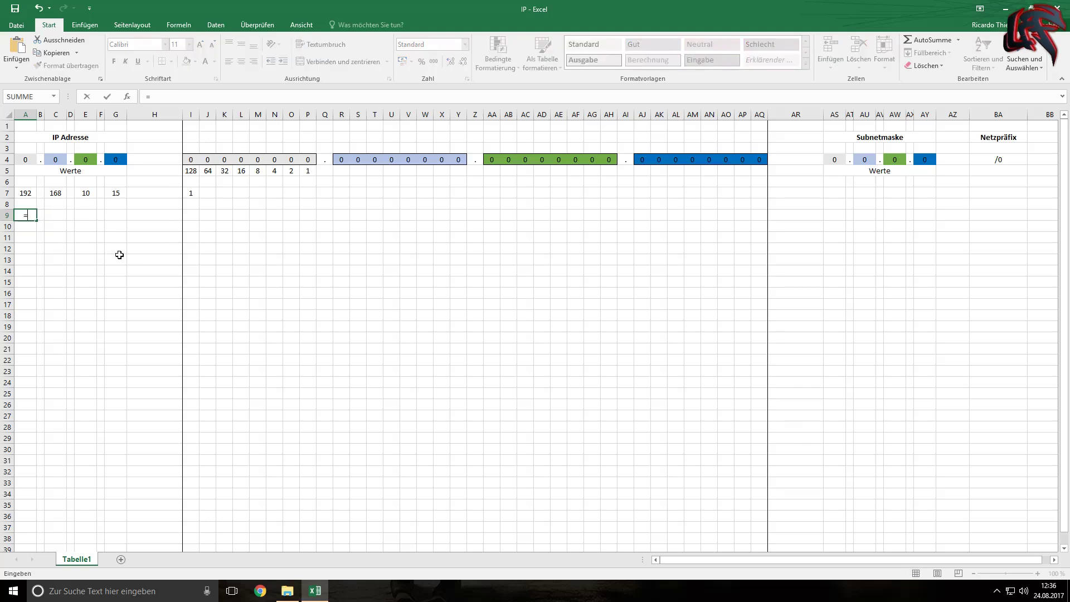
{"action": "left_click", "coordinate": [25, 194]}
{"action": "type", "text": "-"}
{"action": "left_click", "coordinate": [191, 171]}
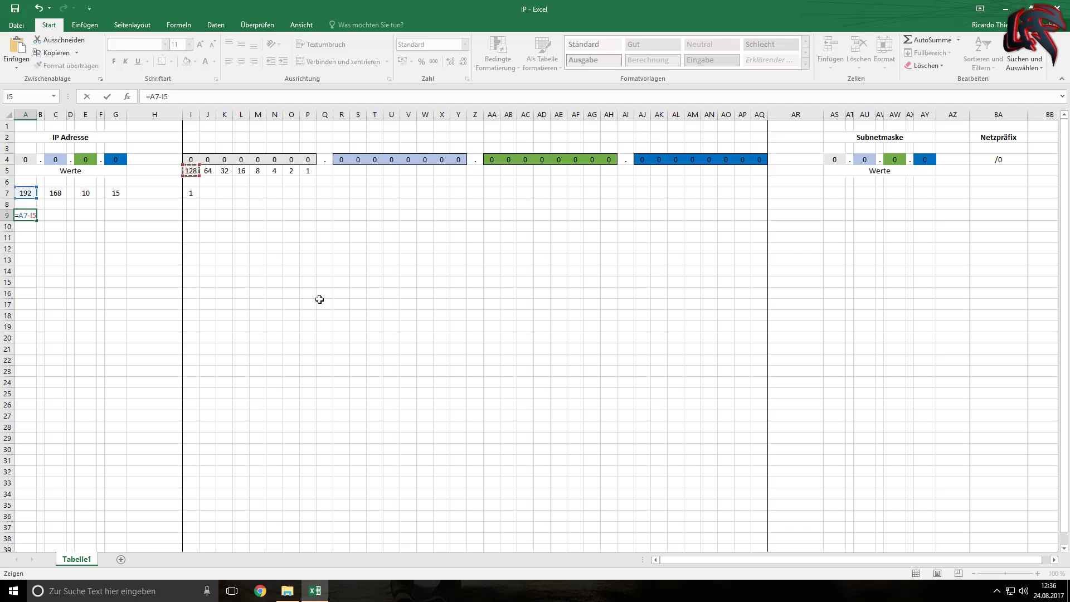
{"action": "key", "text": "Return"}
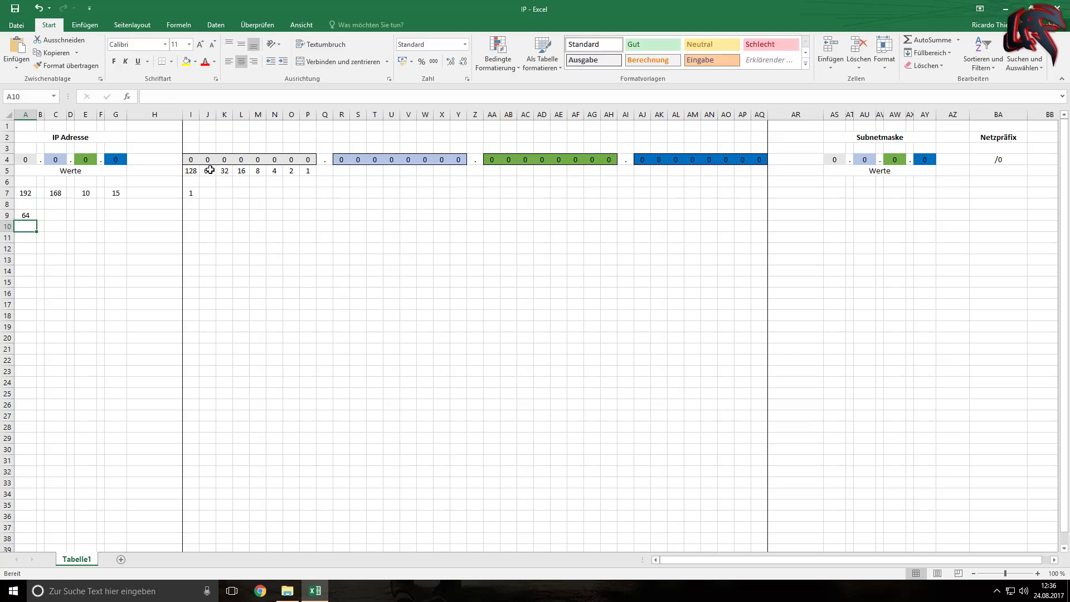
Step: Complete the first octet's binary digits with 1 in J7 and 0 in each cell from K7 to P7
{"action": "left_click", "coordinate": [208, 193]}
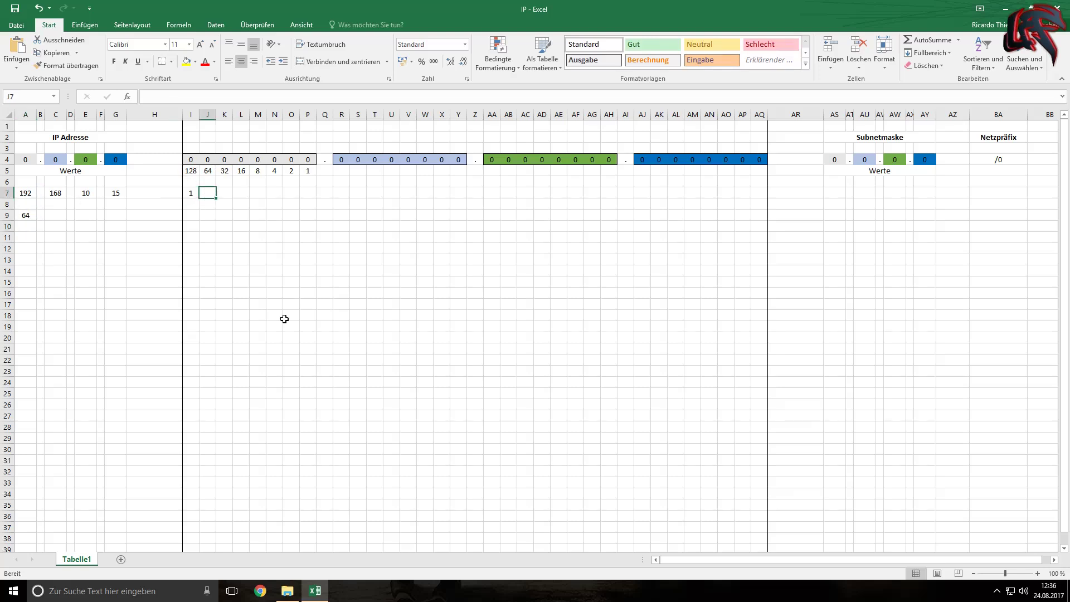
{"action": "type", "text": "1"}
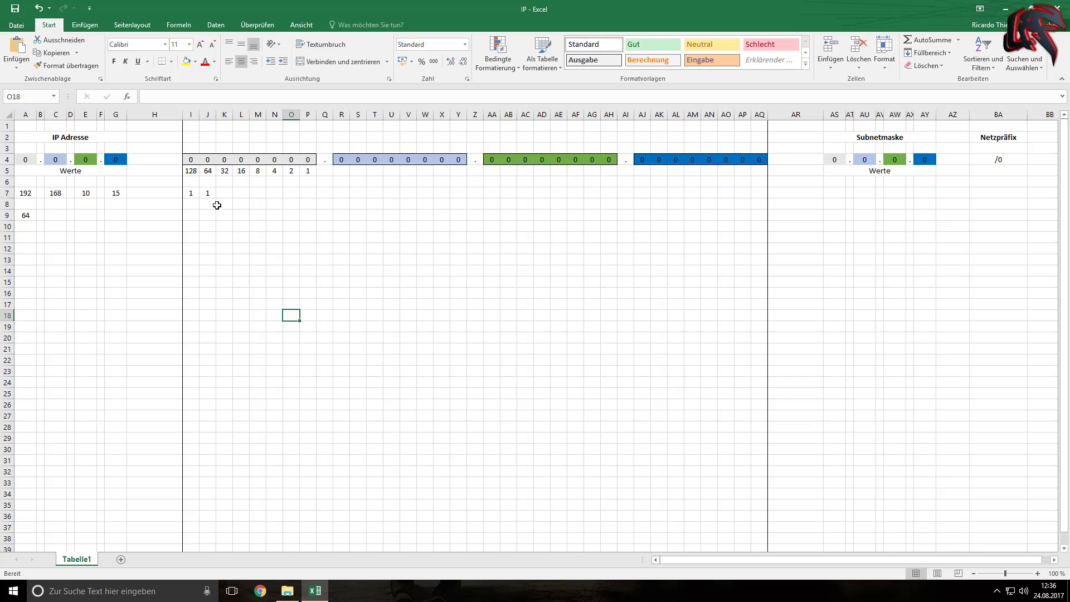
{"action": "left_click", "coordinate": [226, 190]}
{"action": "type", "text": "0"}
{"action": "left_click", "coordinate": [245, 193]}
{"action": "type", "text": "0"}
{"action": "left_click", "coordinate": [262, 192]}
{"action": "type", "text": "0"}
{"action": "left_click", "coordinate": [279, 193]}
{"action": "type", "text": "0"}
{"action": "left_click", "coordinate": [294, 193]}
{"action": "type", "text": "0"}
{"action": "left_click", "coordinate": [306, 194]}
{"action": "type", "text": "0"}
{"action": "left_click", "coordinate": [274, 236]}
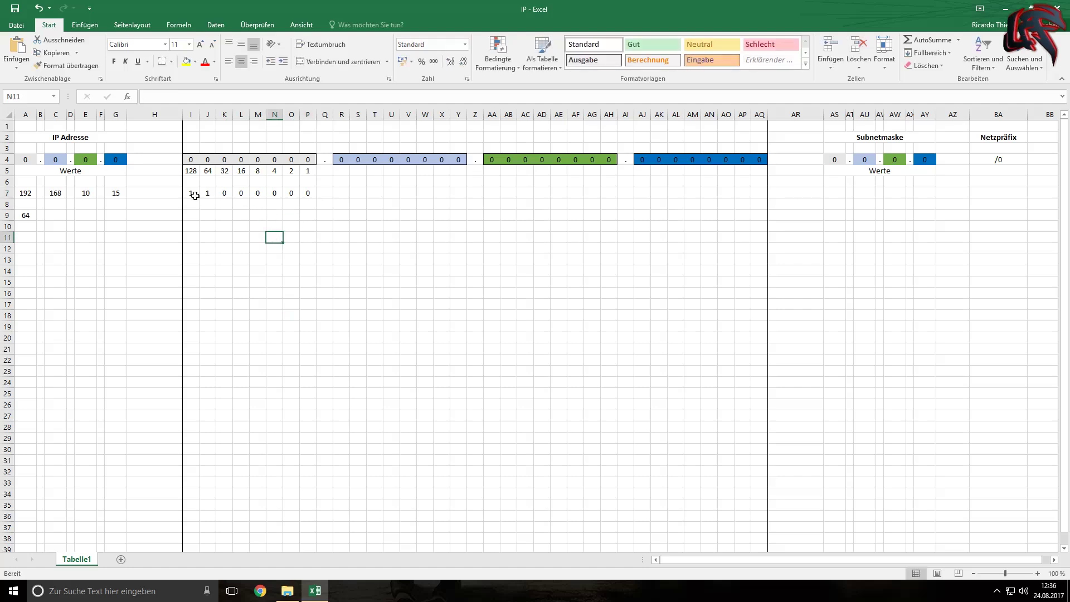
Step: Review the first octet's binary digits in I7:P7 and clear the remainder calculation from A9
{"action": "left_click_drag", "start_coordinate": [190, 193], "coordinate": [309, 193]}
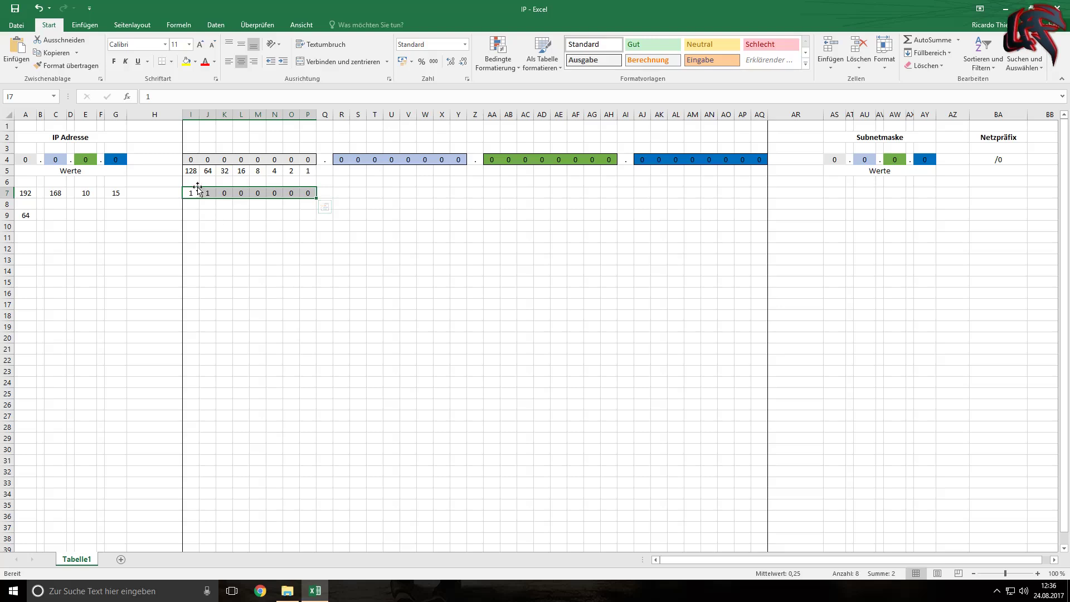
{"action": "left_click", "coordinate": [198, 226]}
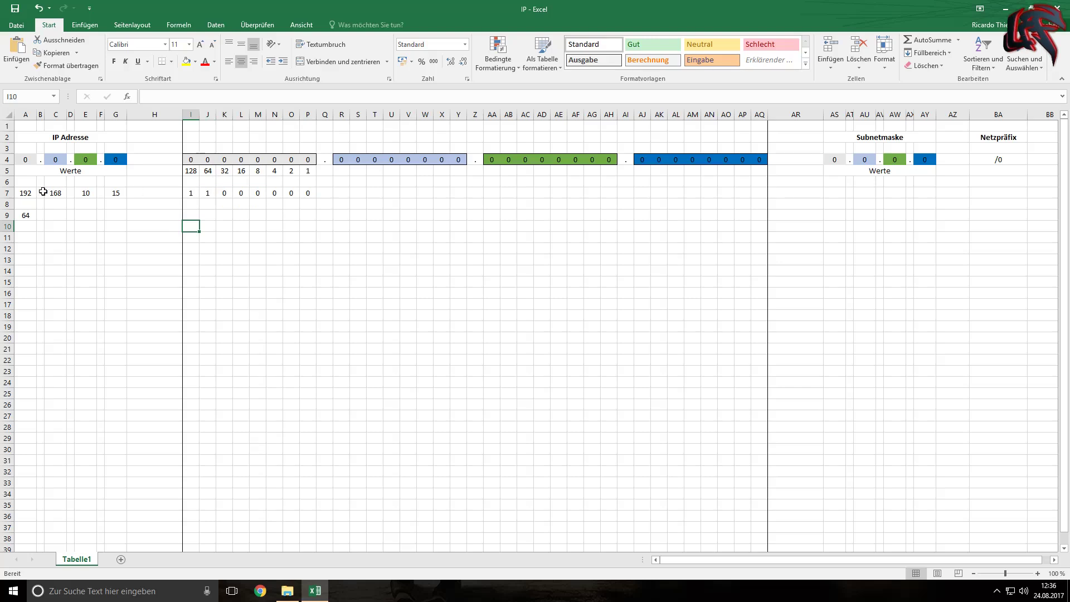
{"action": "left_click", "coordinate": [26, 215]}
{"action": "key", "text": "Delete"}
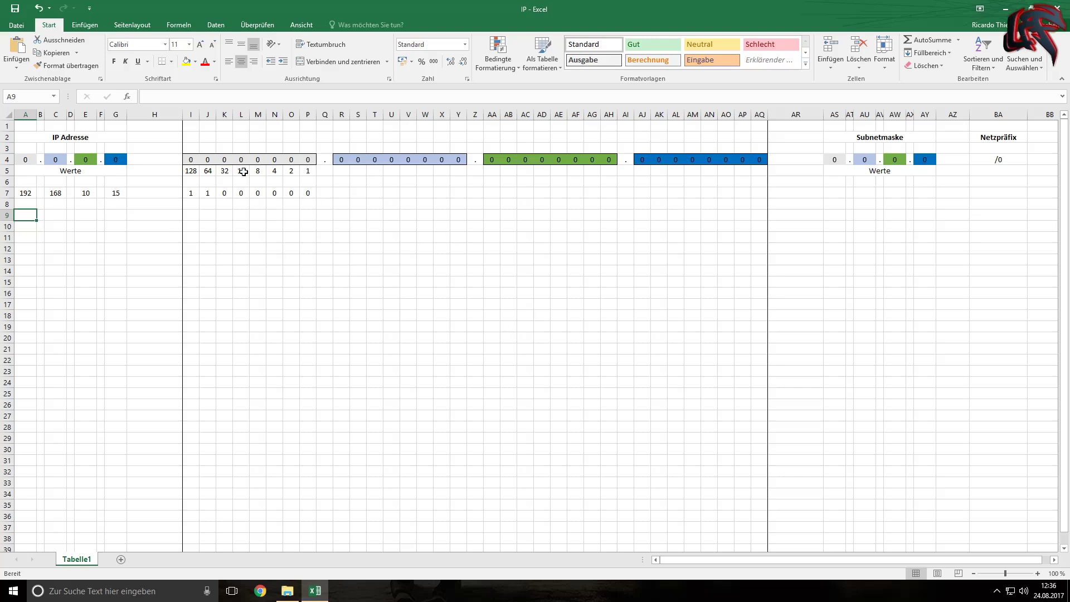
Step: Copy the first octet's bit values from I5:P5 to R5:Y5, below the second octet
{"action": "left_click_drag", "start_coordinate": [308, 173], "coordinate": [191, 173]}
{"action": "key", "text": "ctrl+c"}
{"action": "left_click", "coordinate": [345, 171]}
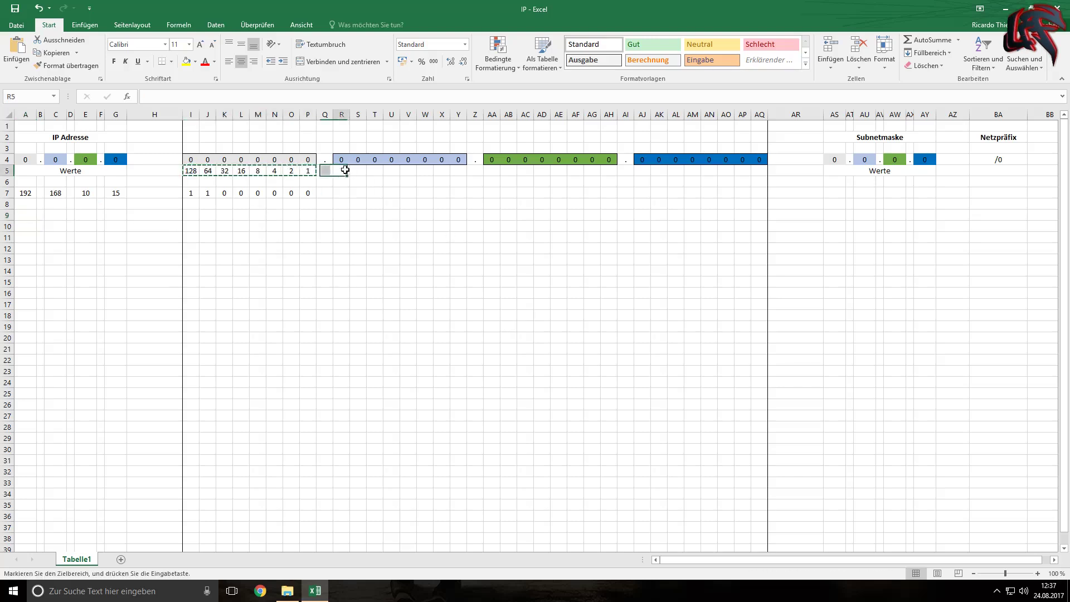
{"action": "key", "text": "ctrl+v"}
Step: Try to remove the border line beside the copied 128 in R5 with the Rahmenlinie links option
{"action": "left_click", "coordinate": [341, 172]}
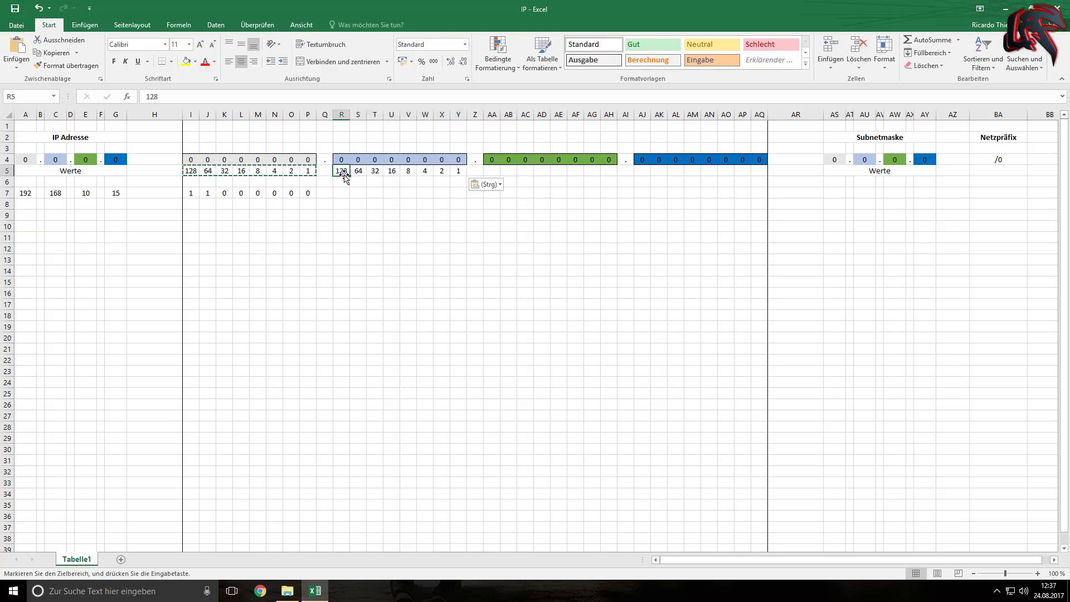
{"action": "left_click", "coordinate": [171, 61]}
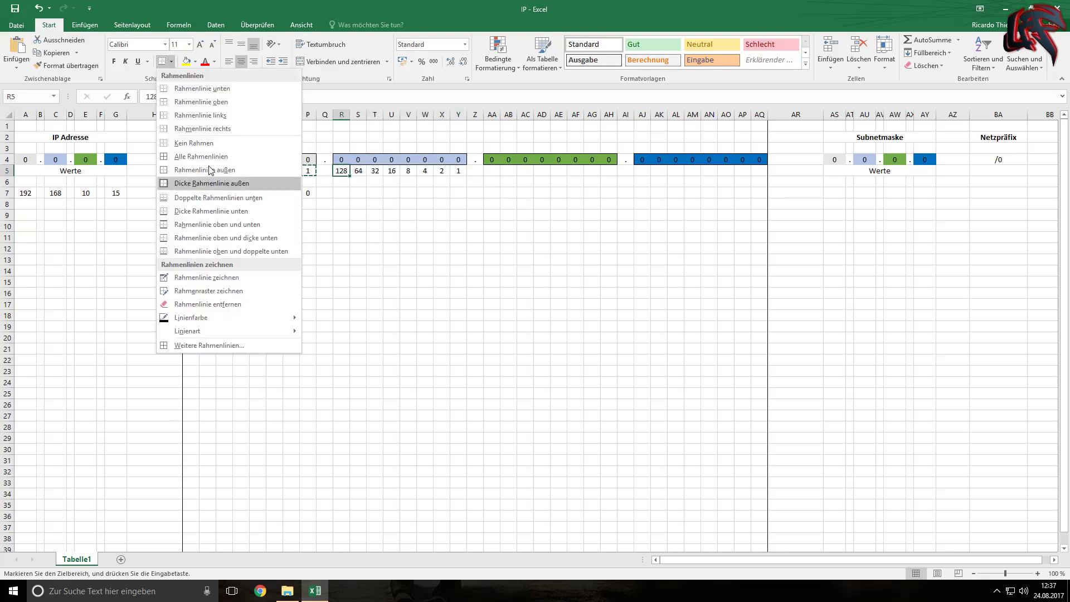
{"action": "left_click", "coordinate": [215, 113]}
{"action": "left_click", "coordinate": [374, 258]}
{"action": "left_click", "coordinate": [342, 171]}
{"action": "left_click", "coordinate": [406, 292]}
Step: Remove all borders from R5 with Kein Rahmen and give the cell a top border with Rahmenlinie oben
{"action": "left_click", "coordinate": [342, 170]}
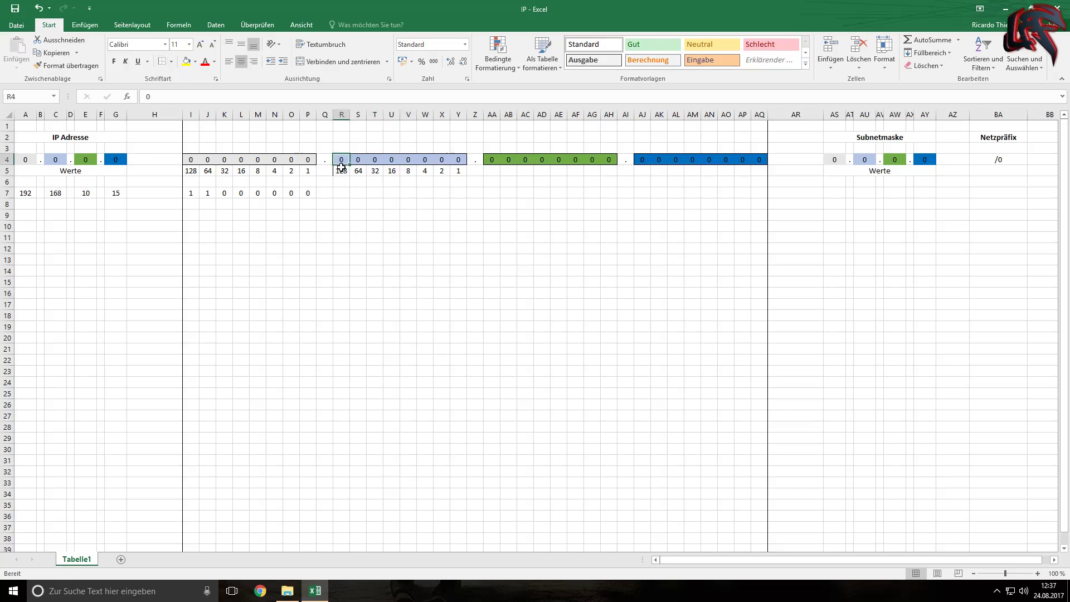
{"action": "left_click", "coordinate": [172, 62]}
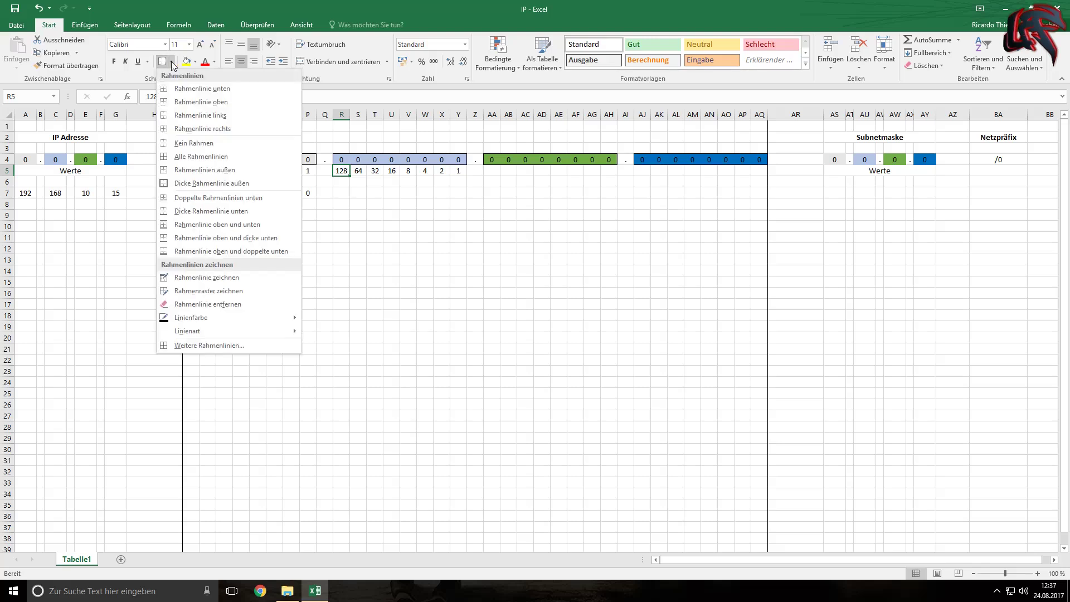
{"action": "left_click", "coordinate": [192, 144]}
{"action": "left_click", "coordinate": [430, 268]}
{"action": "left_click", "coordinate": [342, 170]}
{"action": "left_click", "coordinate": [172, 62]}
{"action": "left_click", "coordinate": [180, 102]}
{"action": "left_click", "coordinate": [465, 280]}
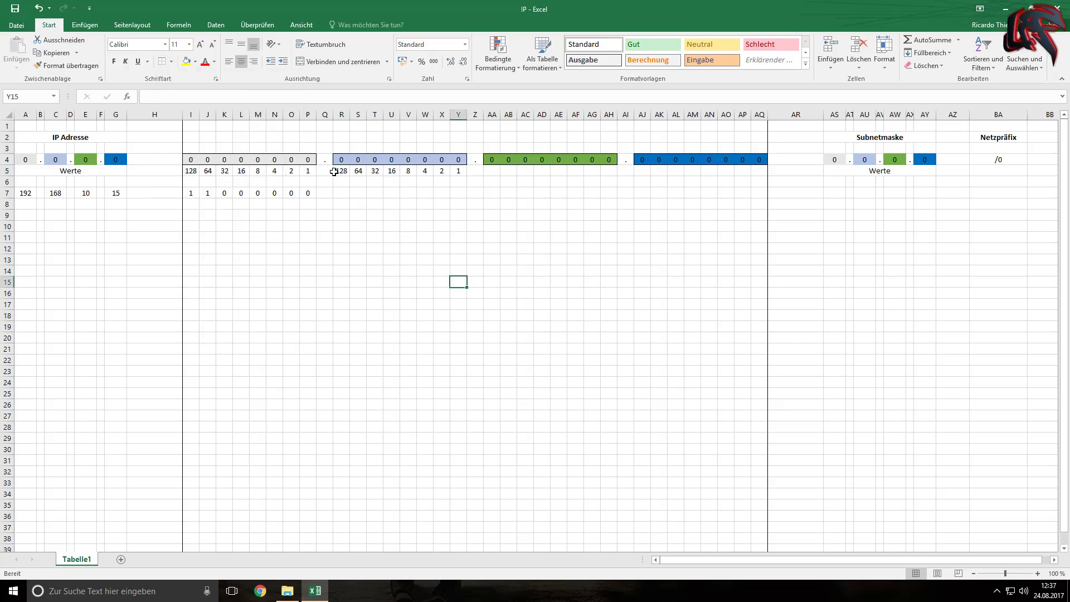
Step: Enter 1 in R7, below the second octet's bit value 128, for the address part 168
{"action": "left_click", "coordinate": [56, 192]}
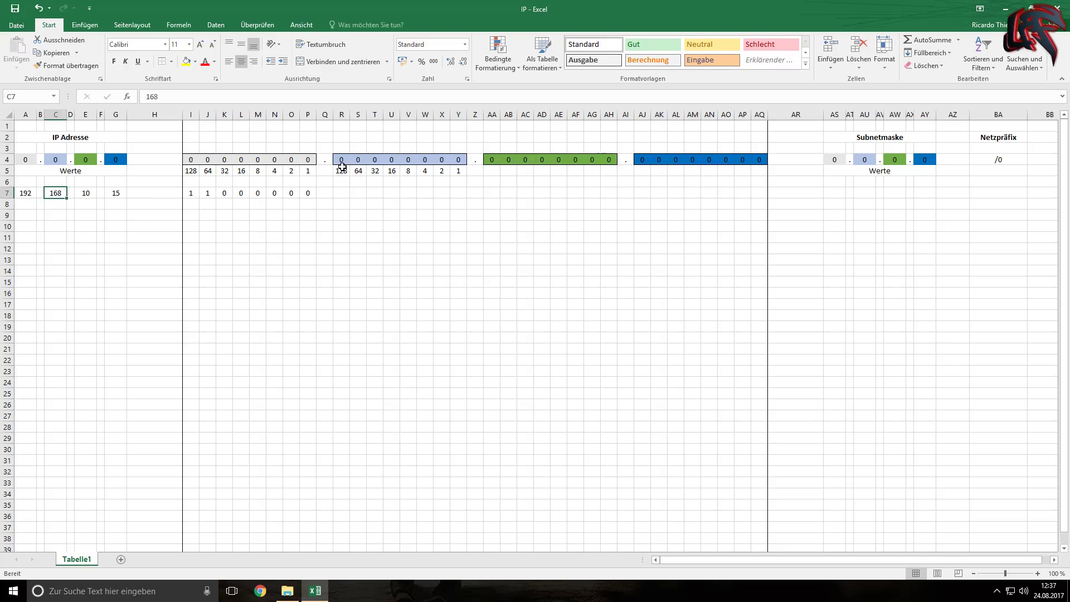
{"action": "left_click", "coordinate": [341, 193]}
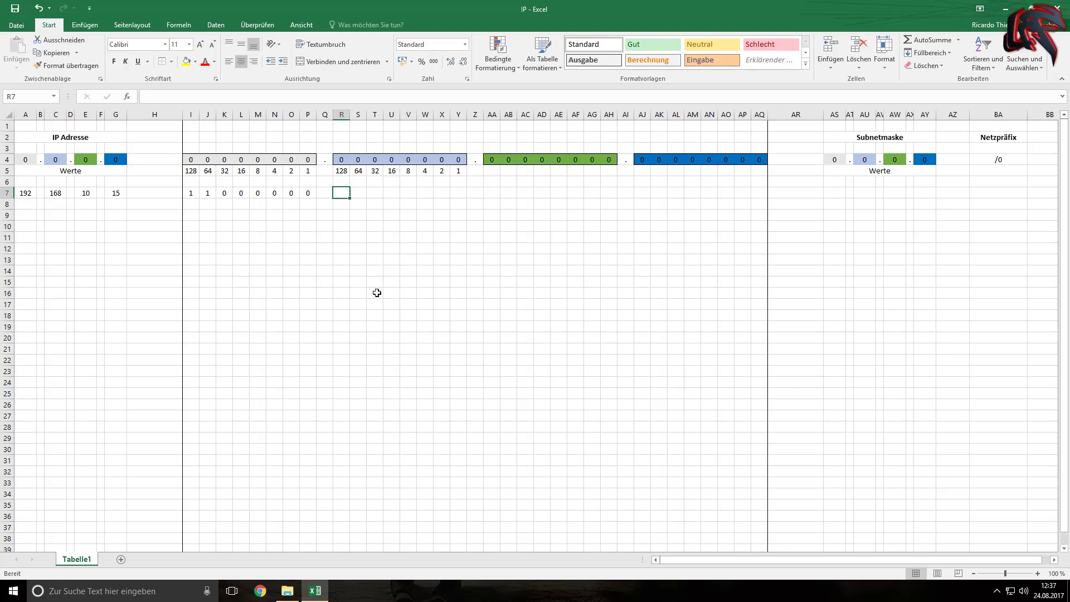
{"action": "type", "text": "1"}
{"action": "left_click", "coordinate": [387, 329]}
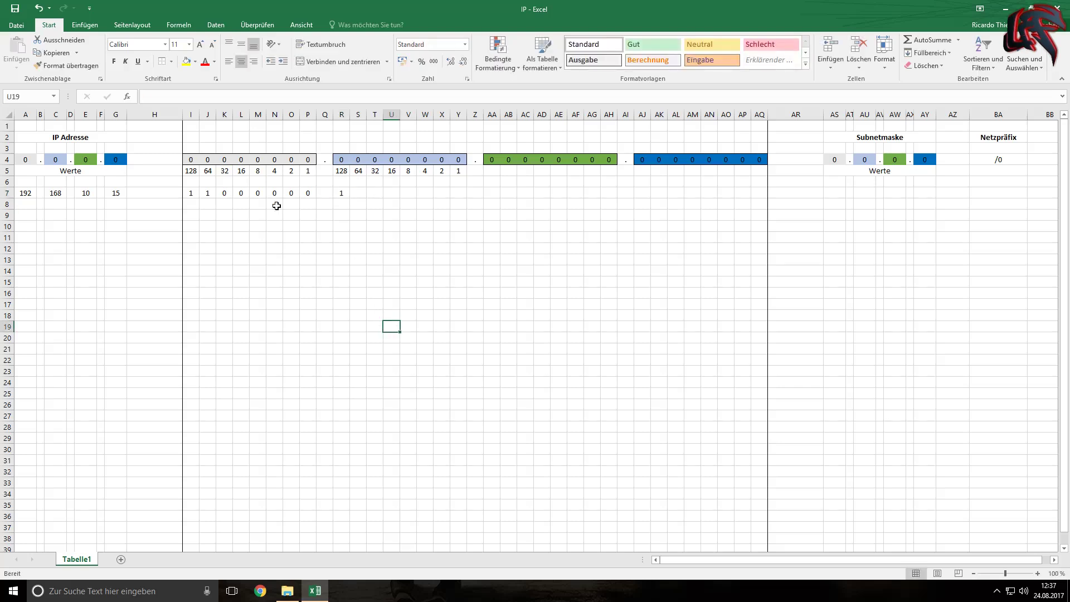
Step: Calculate the second octet's remainder in C10 with the formula =C7-R5
{"action": "left_click", "coordinate": [55, 227]}
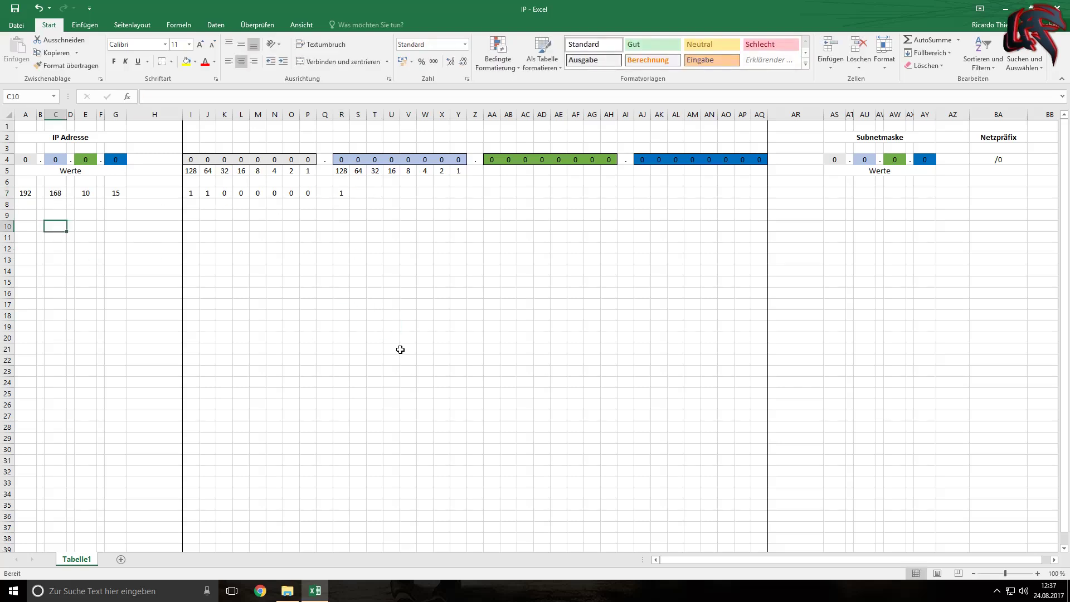
{"action": "type", "text": "=16"}
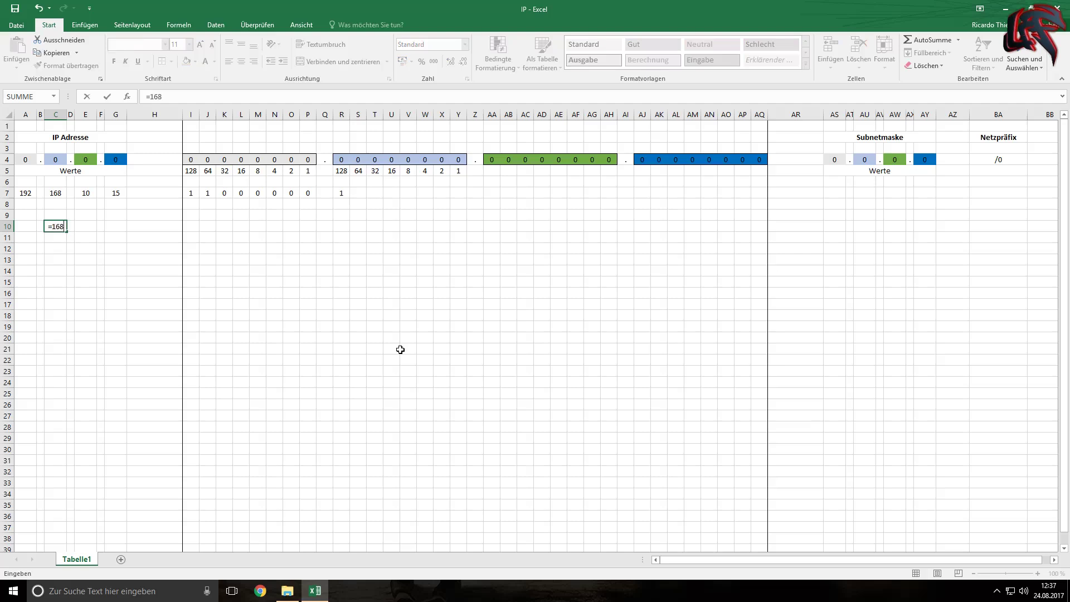
{"action": "type", "text": "8"}
{"action": "key", "text": "BackSpace"}
{"action": "key", "text": "BackSpace"}
{"action": "key", "text": "BackSpace"}
{"action": "left_click", "coordinate": [55, 193]}
{"action": "type", "text": "-"}
{"action": "left_click", "coordinate": [341, 171]}
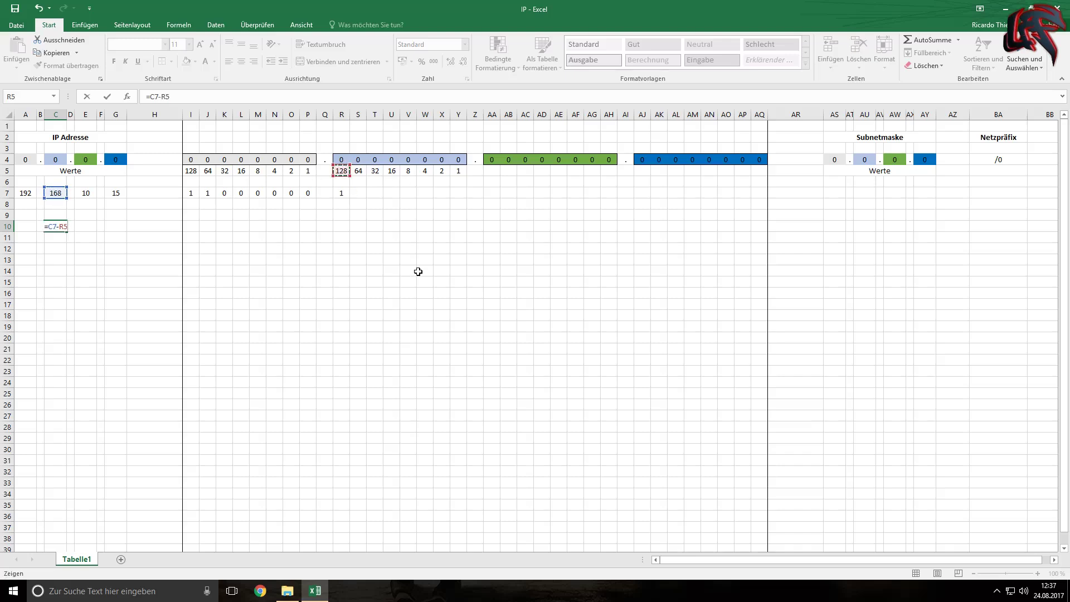
{"action": "key", "text": "Return"}
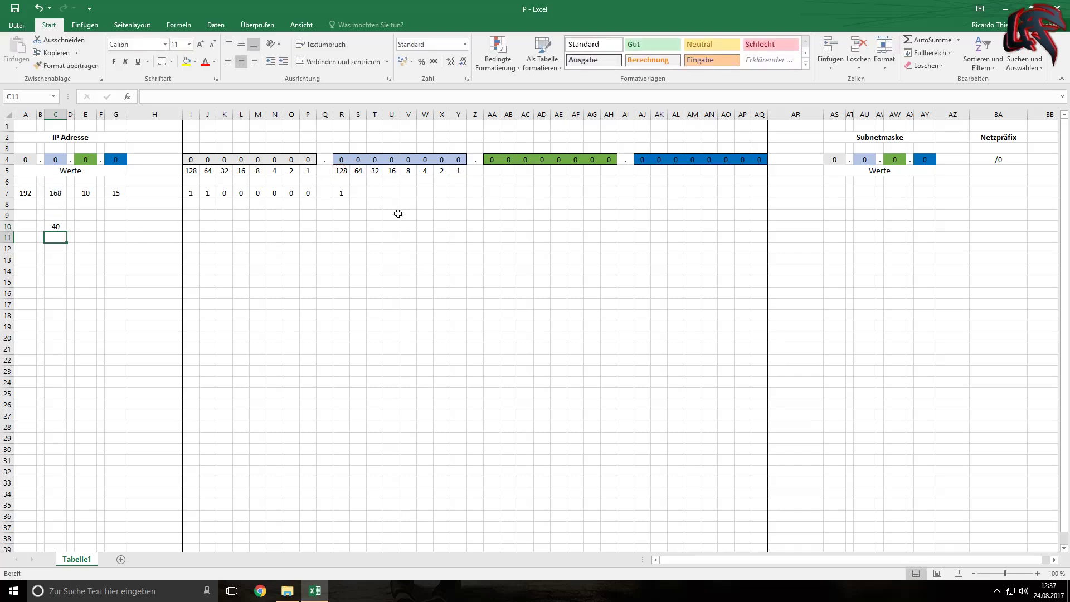
Step: Continue the second octet's binary digits with 0 in S7 and 1 in T7
{"action": "left_click", "coordinate": [357, 195]}
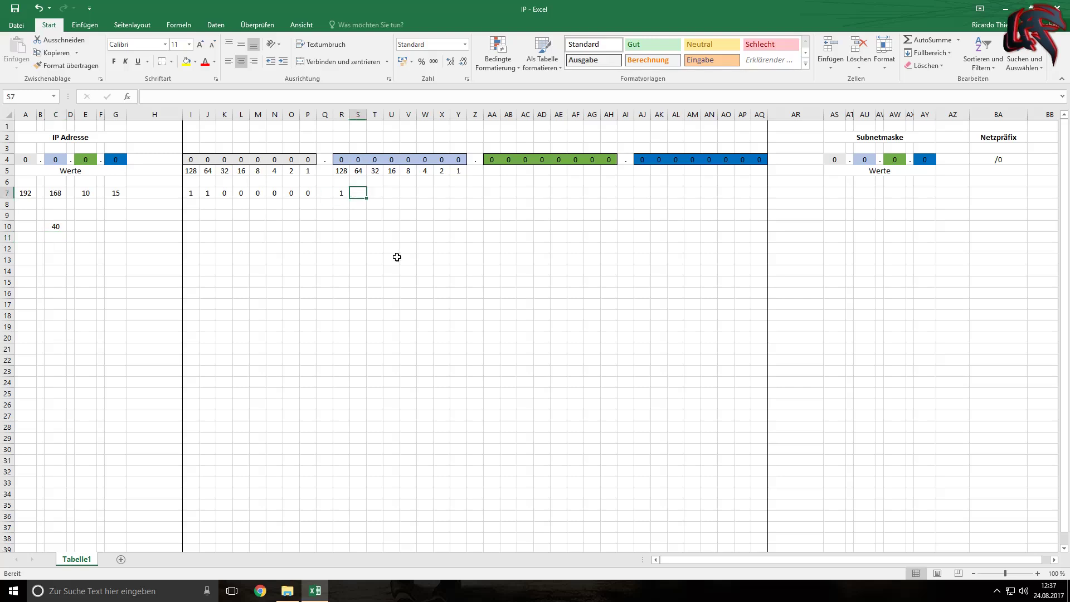
{"action": "type", "text": "0"}
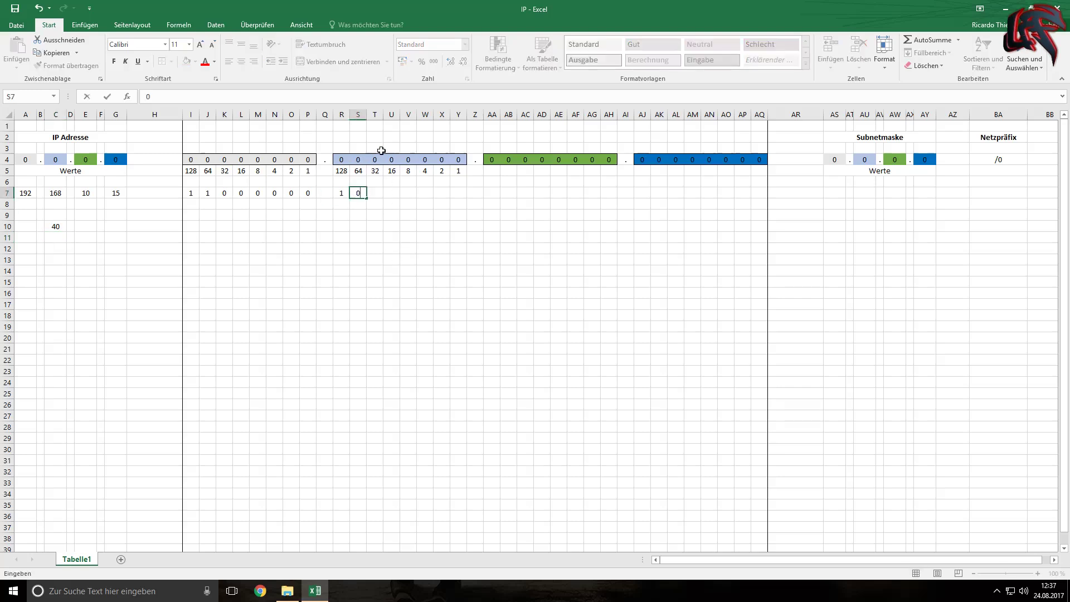
{"action": "left_click", "coordinate": [375, 195]}
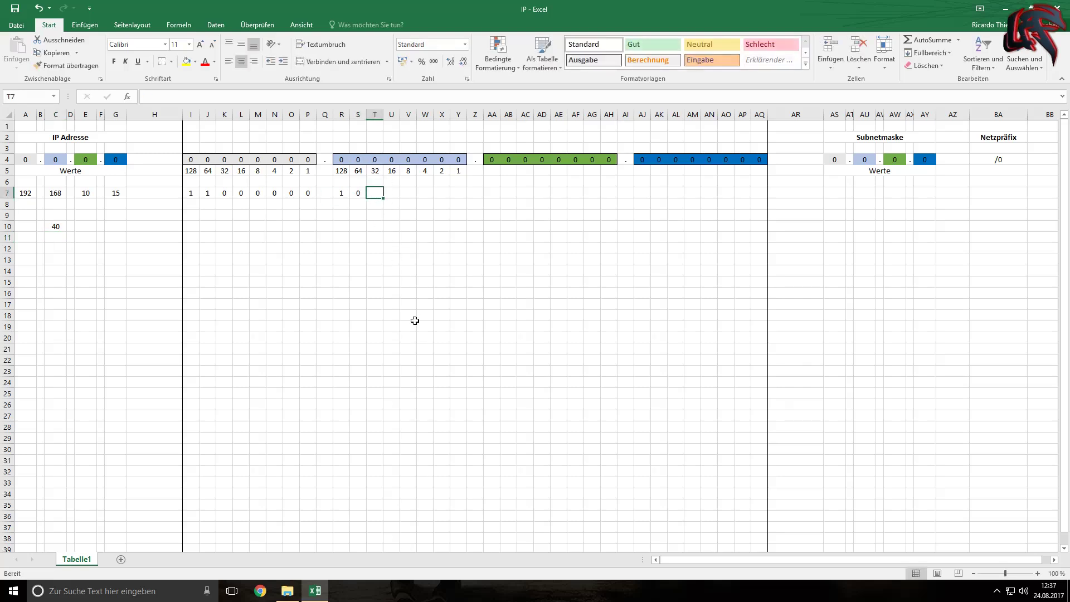
{"action": "type", "text": "1"}
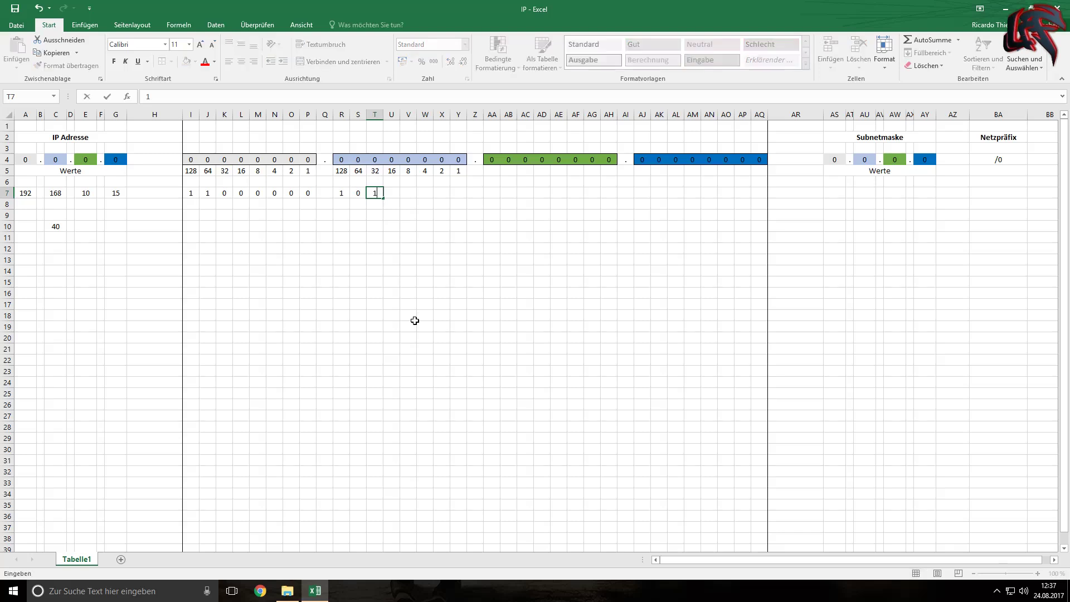
Step: Extend the remainder formula in C10 to also subtract the bit value 32 in T5
{"action": "left_click", "coordinate": [55, 229]}
{"action": "left_click", "coordinate": [190, 96]}
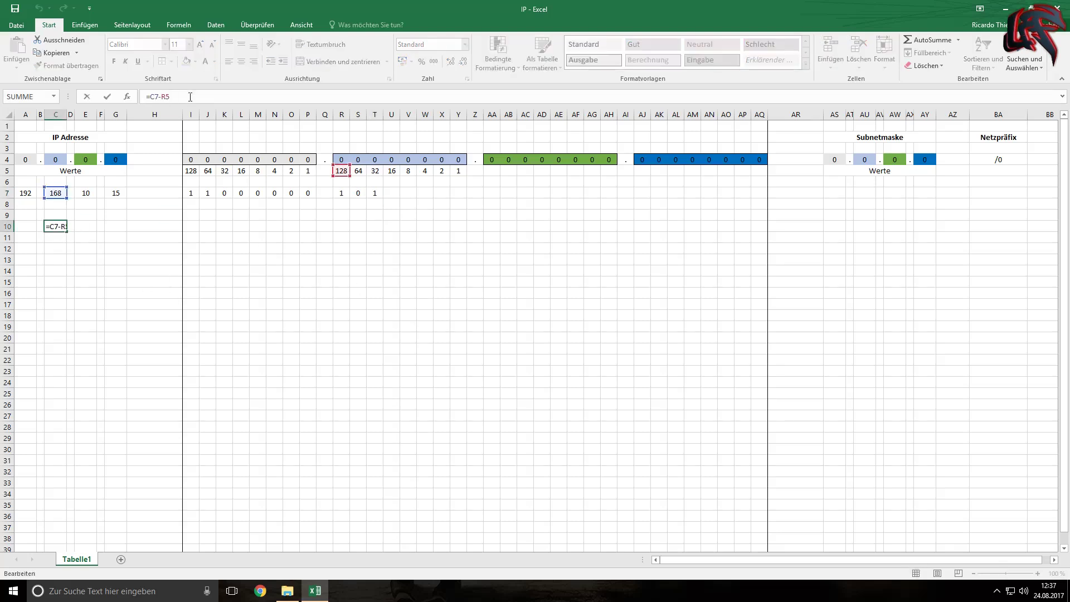
{"action": "type", "text": "-"}
{"action": "left_click", "coordinate": [375, 172]}
{"action": "key", "text": "Return"}
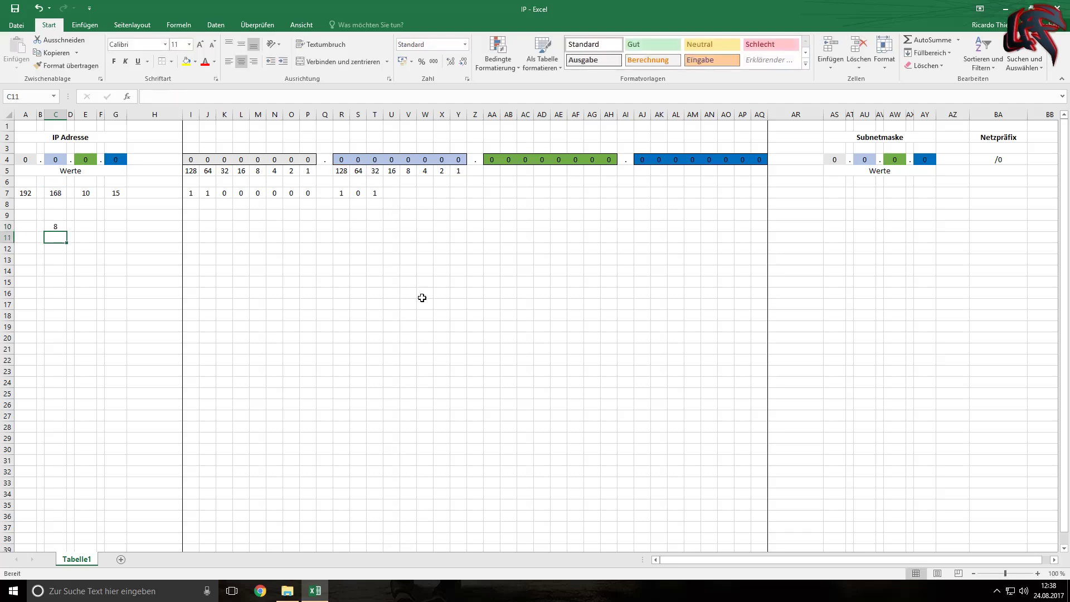
Step: Complete the second octet's binary digits with 0, 1, 0, 0, 0 in U7 through Y7
{"action": "left_click", "coordinate": [392, 195]}
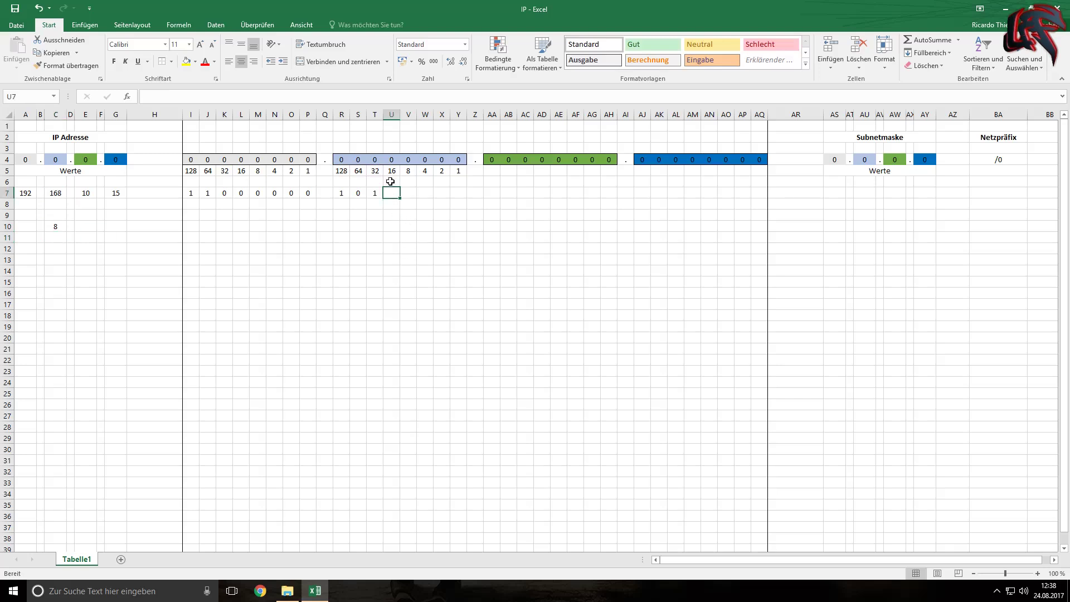
{"action": "type", "text": "0"}
{"action": "left_click", "coordinate": [411, 196]}
{"action": "type", "text": "1"}
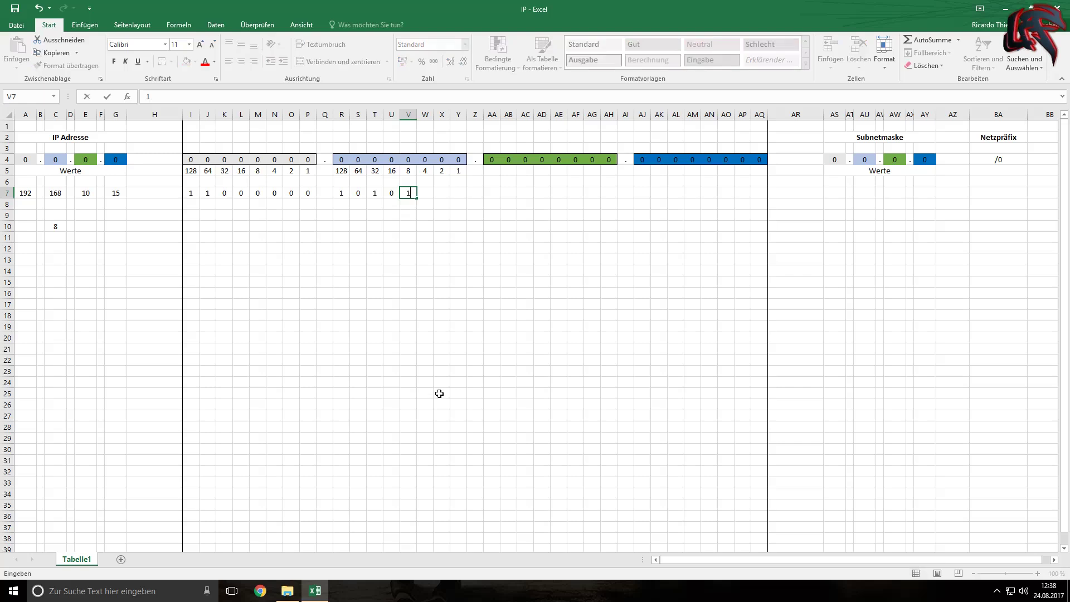
{"action": "left_click", "coordinate": [444, 282]}
{"action": "left_click", "coordinate": [425, 195]}
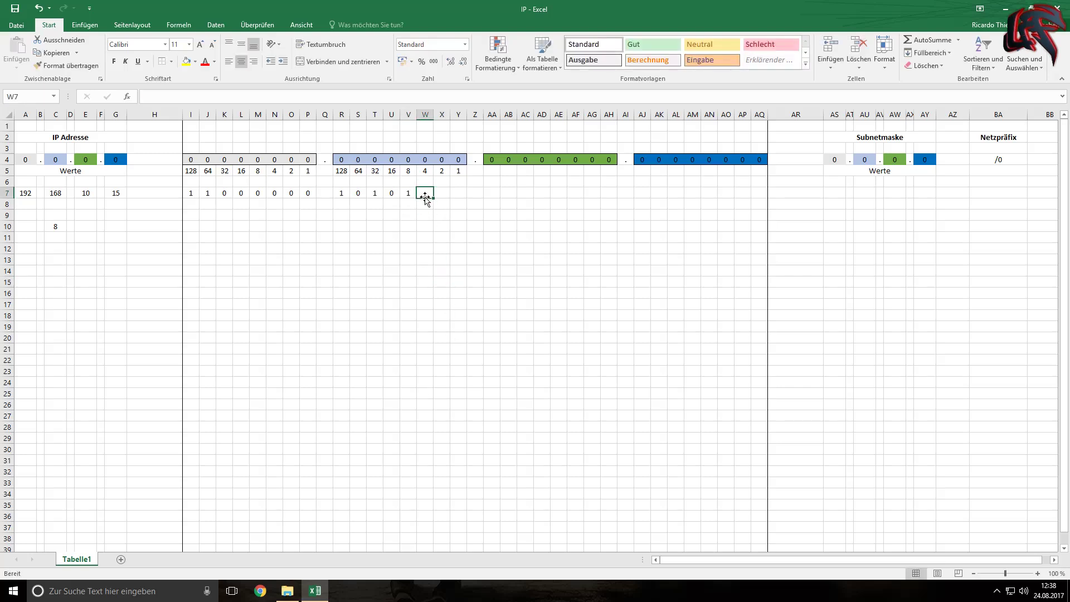
{"action": "type", "text": "0"}
{"action": "left_click", "coordinate": [444, 189]}
{"action": "type", "text": "0"}
{"action": "left_click", "coordinate": [461, 193]}
{"action": "type", "text": "0"}
{"action": "left_click", "coordinate": [442, 260]}
Step: Review the second octet's binary digits in R7:Y7 against the bit values above them
{"action": "left_click_drag", "start_coordinate": [340, 192], "coordinate": [459, 194]}
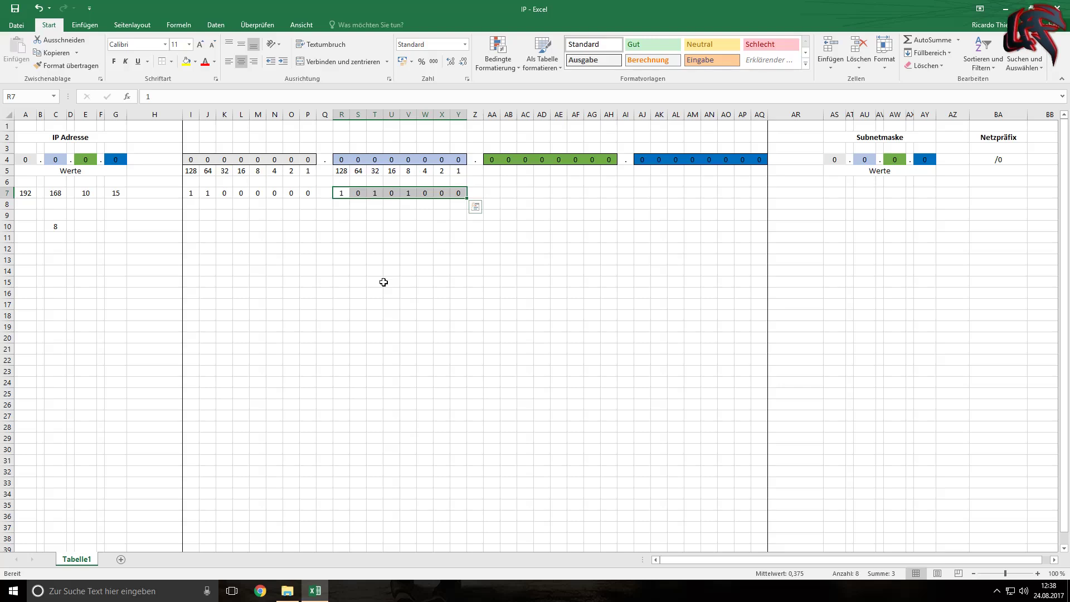
{"action": "left_click", "coordinate": [341, 170]}
{"action": "left_click", "coordinate": [326, 170]}
{"action": "left_click", "coordinate": [301, 172]}
{"action": "left_click", "coordinate": [291, 172]}
{"action": "left_click", "coordinate": [274, 170]}
{"action": "left_click", "coordinate": [418, 280]}
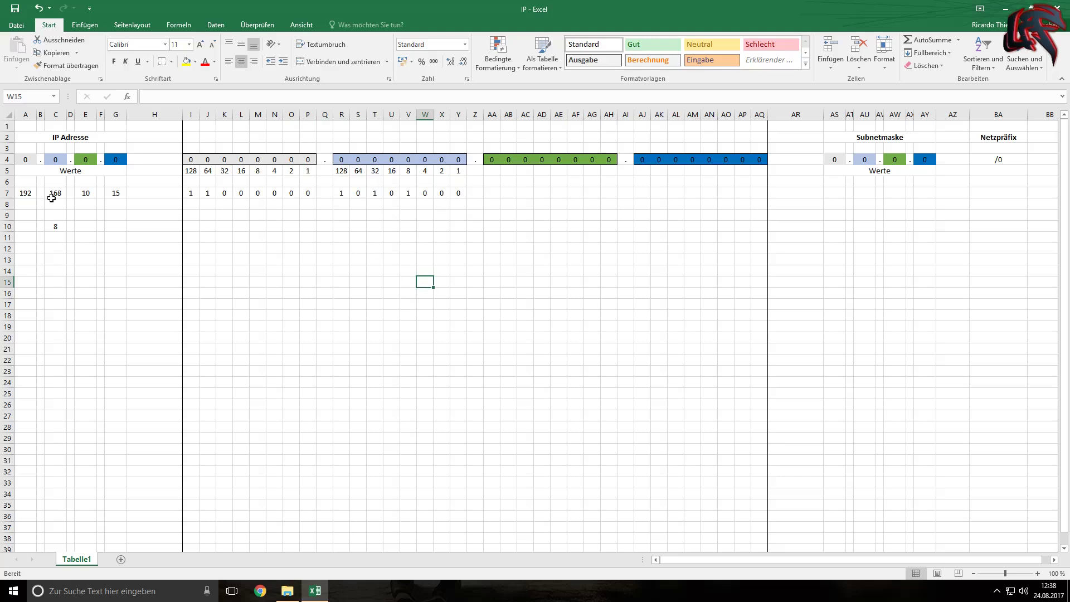
Step: Copy the bit values in R5:Y5 below the third and fourth octets at AA5 and AJ5, and clear the remainder in C10
{"action": "left_click_drag", "start_coordinate": [343, 172], "coordinate": [460, 172]}
{"action": "key", "text": "ctrl+c"}
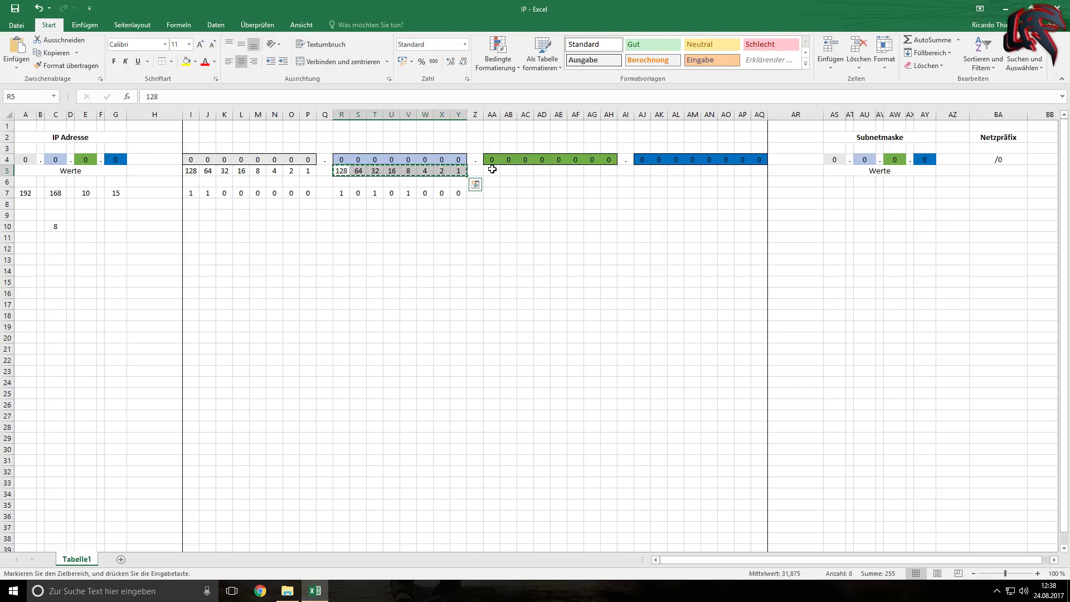
{"action": "left_click", "coordinate": [491, 170]}
{"action": "key", "text": "ctrl+v"}
{"action": "left_click", "coordinate": [639, 174]}
{"action": "key", "text": "ctrl+v"}
{"action": "left_click", "coordinate": [592, 227]}
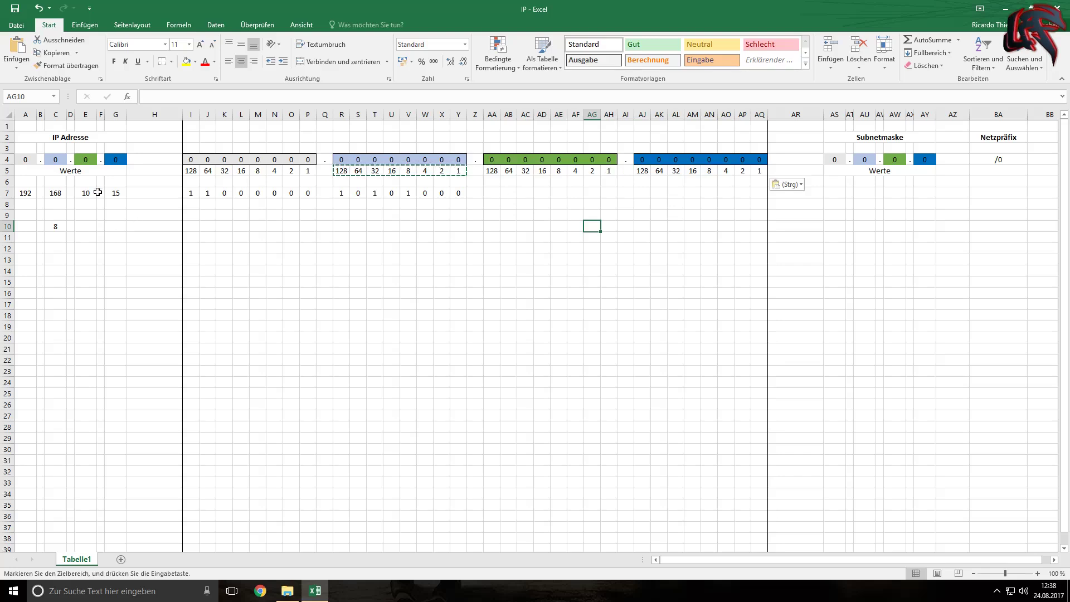
{"action": "left_click", "coordinate": [53, 227]}
{"action": "key", "text": "Delete"}
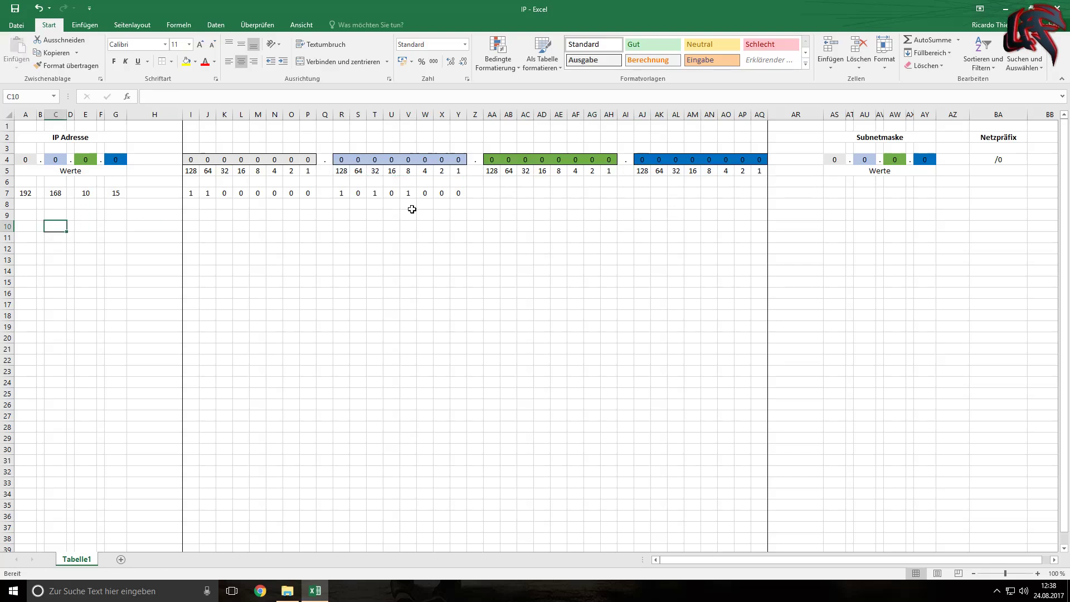
Step: Enter the third octet's first five binary digits 0, 0, 0, 0, 1 in AA7 through AE7 for the address part 10
{"action": "left_click", "coordinate": [558, 195]}
{"action": "left_click", "coordinate": [497, 194]}
{"action": "type", "text": "0"}
{"action": "key", "text": "Tab"}
{"action": "type", "text": "0"}
{"action": "key", "text": "Tab"}
{"action": "type", "text": "0"}
{"action": "key", "text": "Tab"}
{"action": "type", "text": "0"}
{"action": "key", "text": "Tab"}
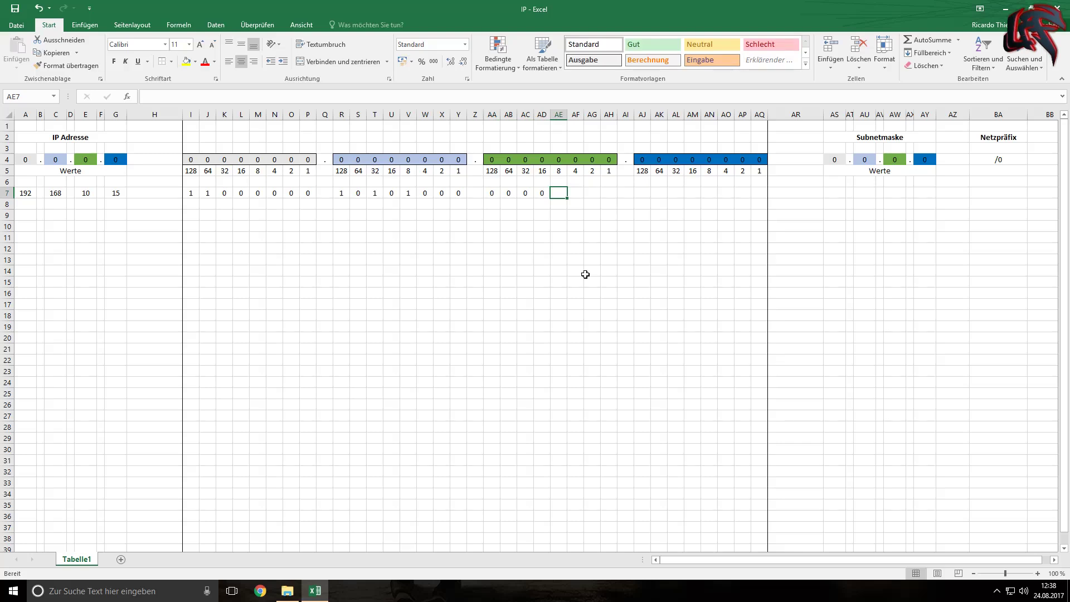
{"action": "type", "text": "1"}
Step: Complete the third octet's binary digits with 0 in AF7, 1 in AG7 and 0 in AH7
{"action": "left_click", "coordinate": [89, 194]}
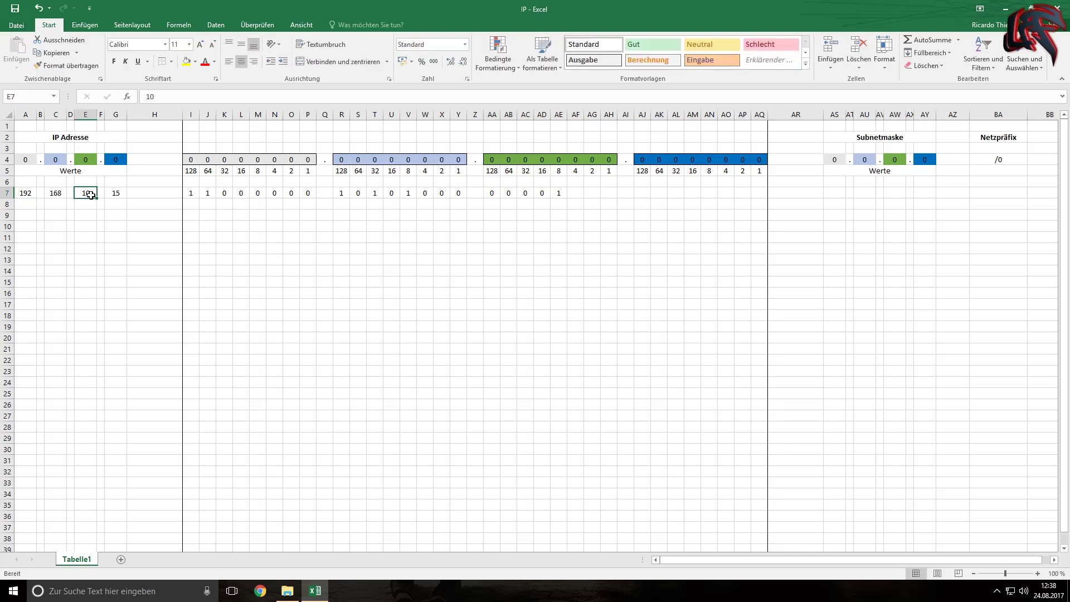
{"action": "left_click", "coordinate": [574, 194]}
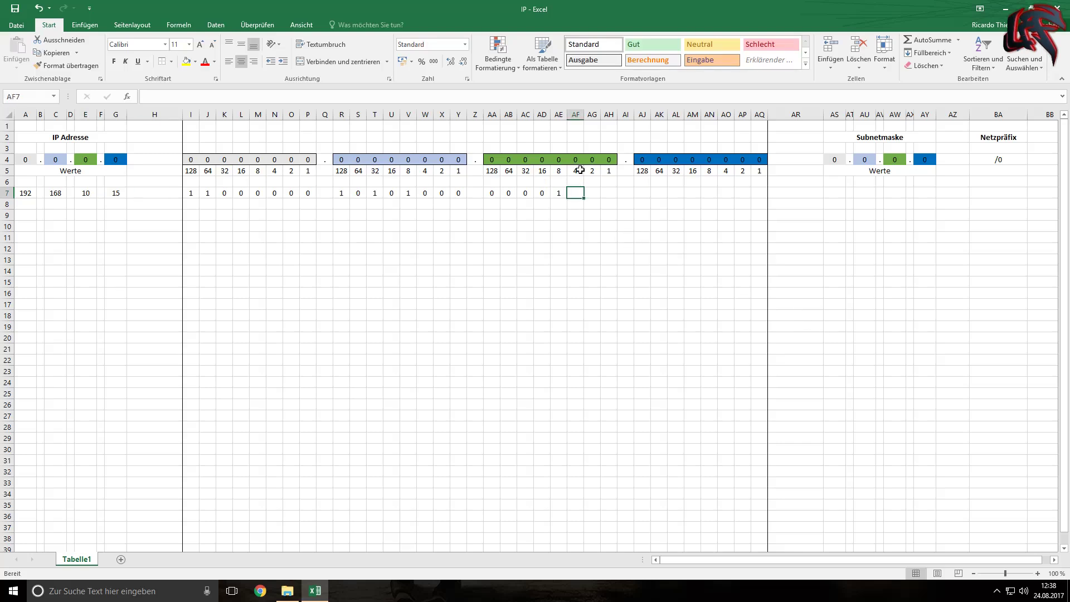
{"action": "type", "text": "0"}
{"action": "key", "text": "Tab"}
{"action": "type", "text": "0 "}
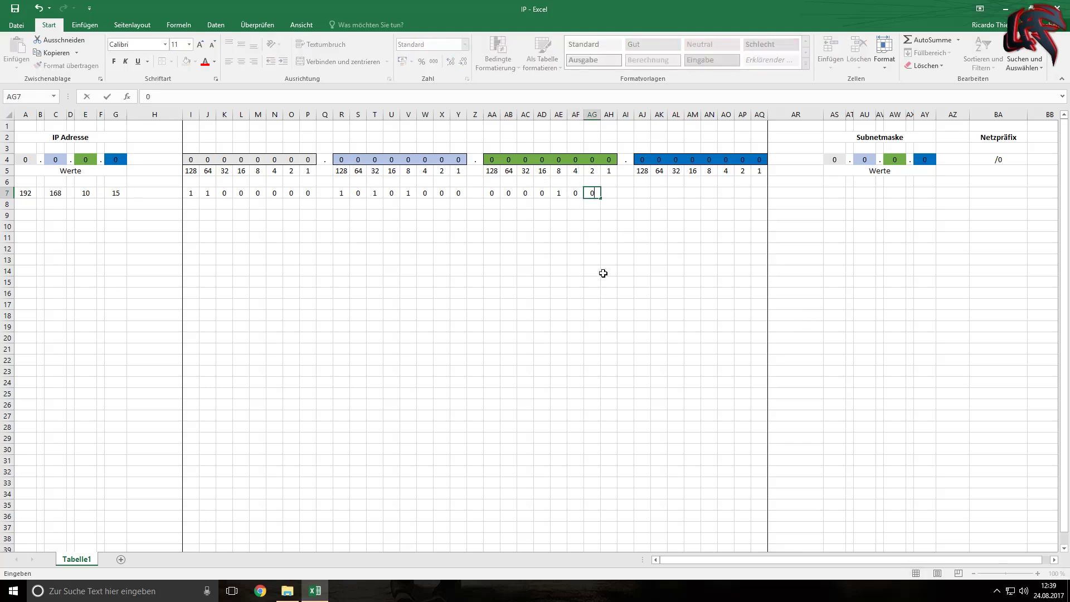
{"action": "type", "text": "1"}
{"action": "left_click", "coordinate": [609, 195]}
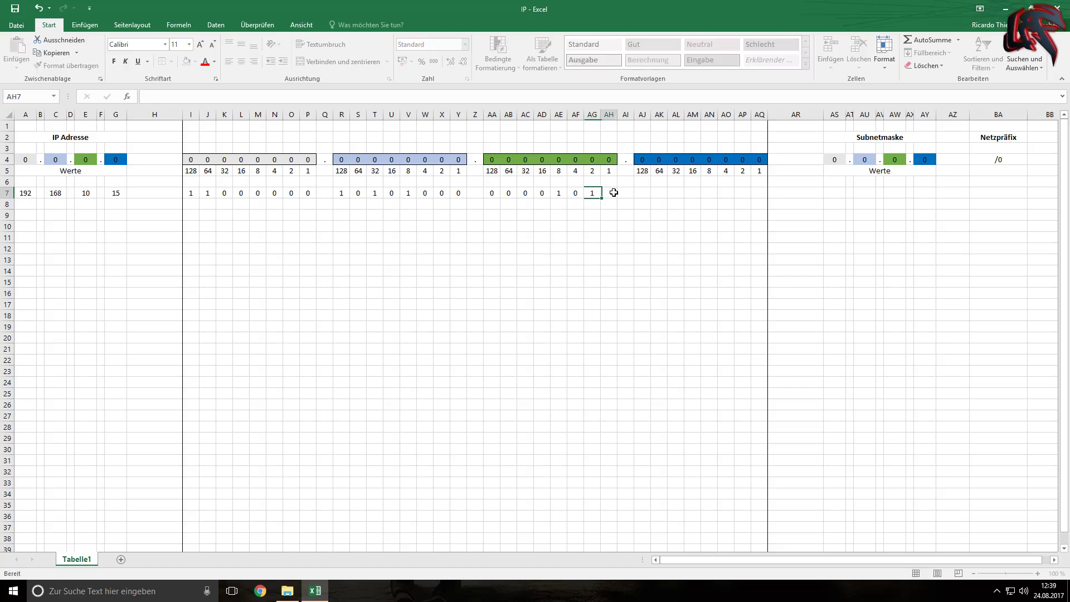
{"action": "type", "text": "0"}
{"action": "left_click", "coordinate": [602, 275]}
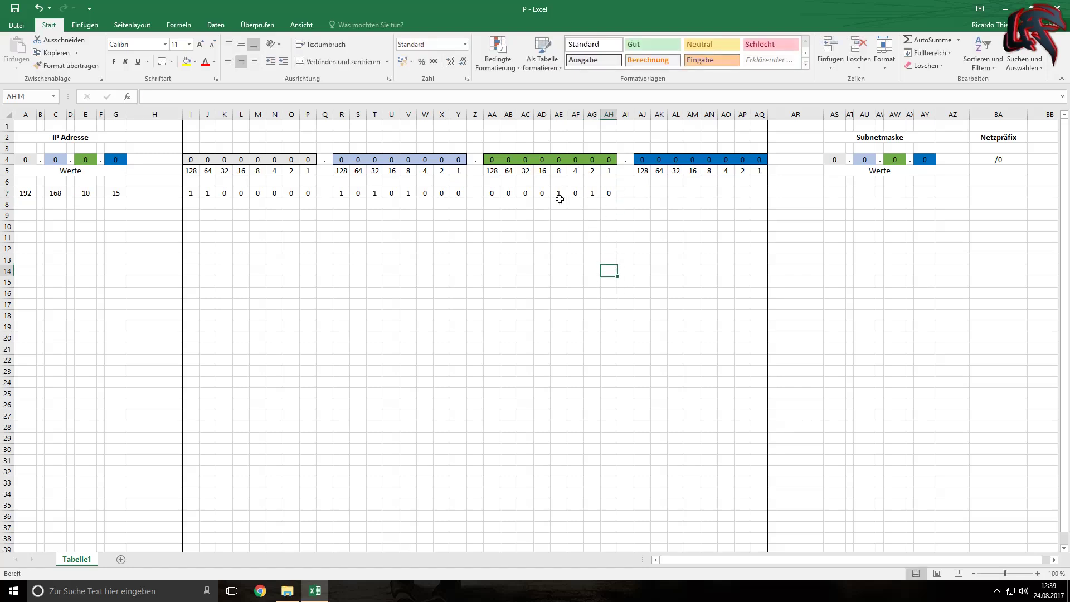
{"action": "left_click", "coordinate": [490, 193]}
{"action": "left_click_drag", "start_coordinate": [491, 193], "coordinate": [609, 193]}
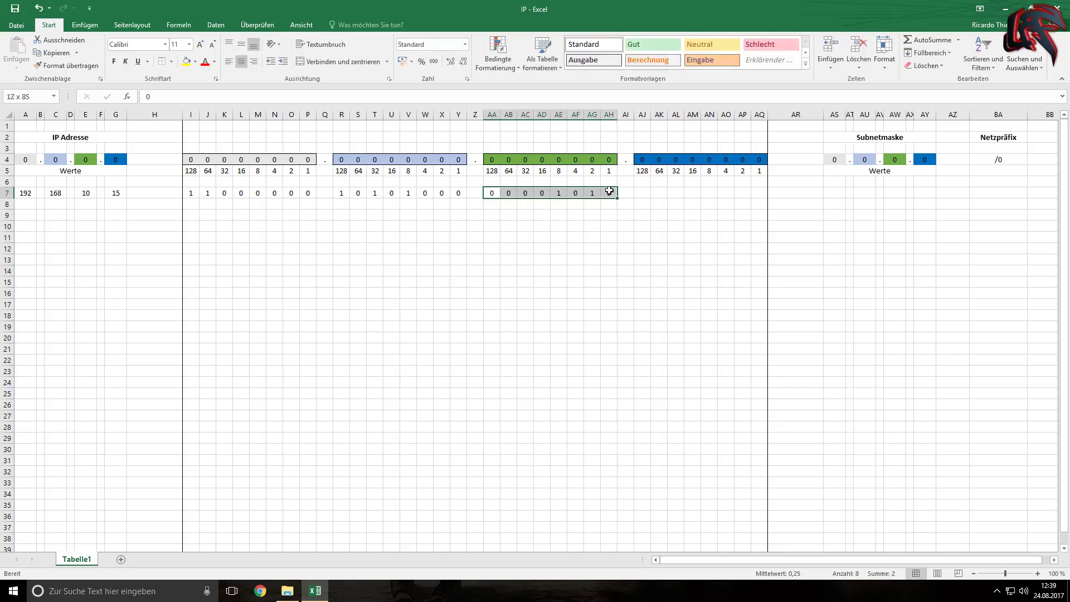
{"action": "left_click", "coordinate": [555, 306]}
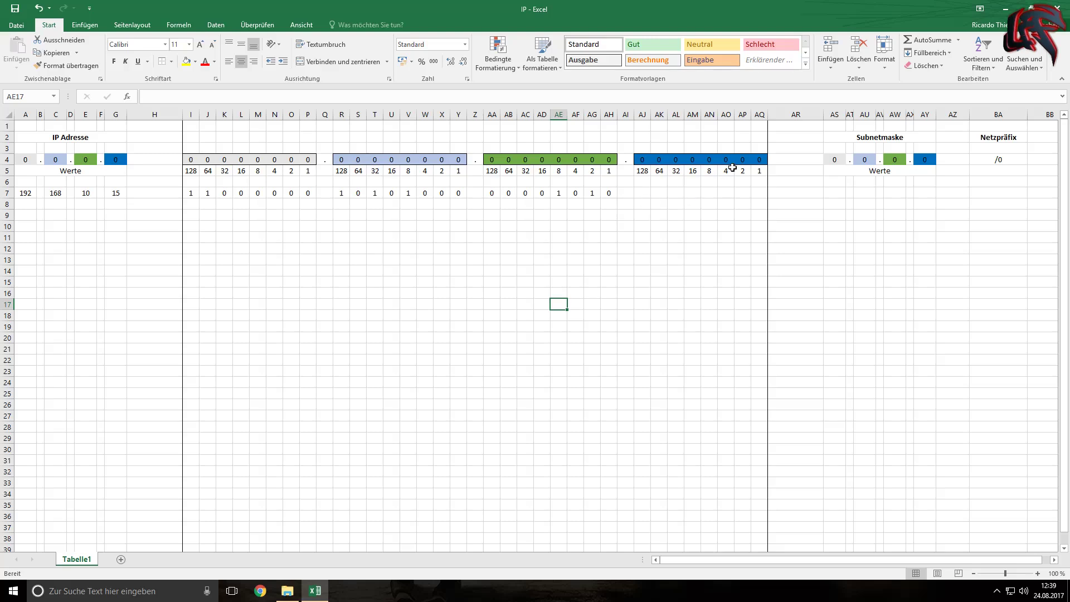
Step: Enter 1 in AN7 below the fourth octet's bit value 8 and fill AJ7 through AM7 with 0
{"action": "left_click", "coordinate": [713, 195]}
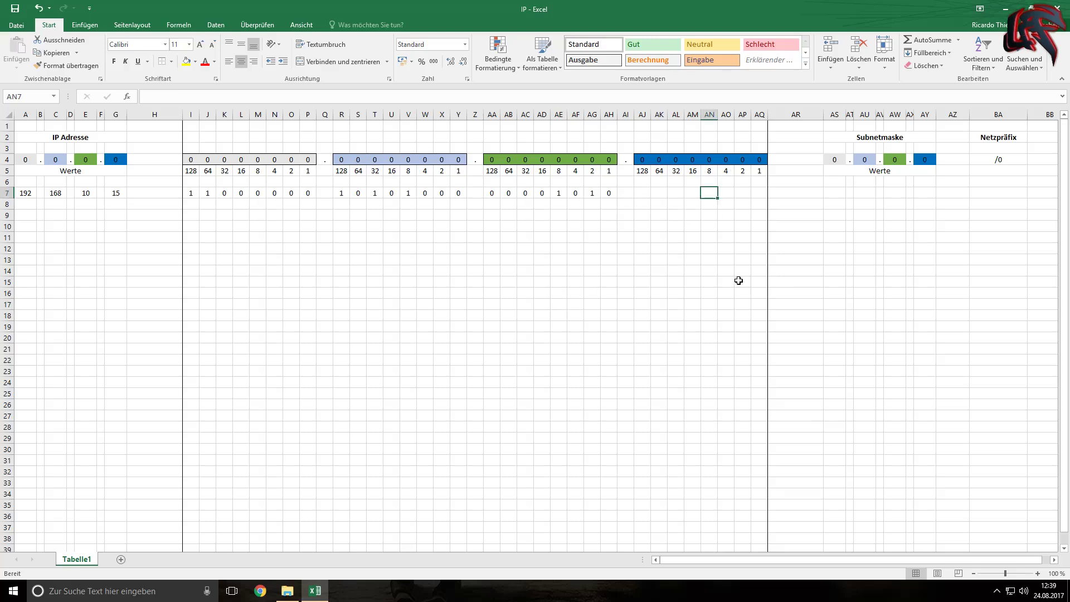
{"action": "type", "text": "1"}
{"action": "left_click", "coordinate": [657, 236]}
{"action": "left_click", "coordinate": [646, 194]}
{"action": "type", "text": "0"}
{"action": "left_click", "coordinate": [662, 195]}
{"action": "type", "text": "0"}
{"action": "left_click", "coordinate": [674, 196]}
{"action": "type", "text": "0"}
{"action": "left_click", "coordinate": [690, 194]}
{"action": "type", "text": "0"}
{"action": "left_click", "coordinate": [714, 238]}
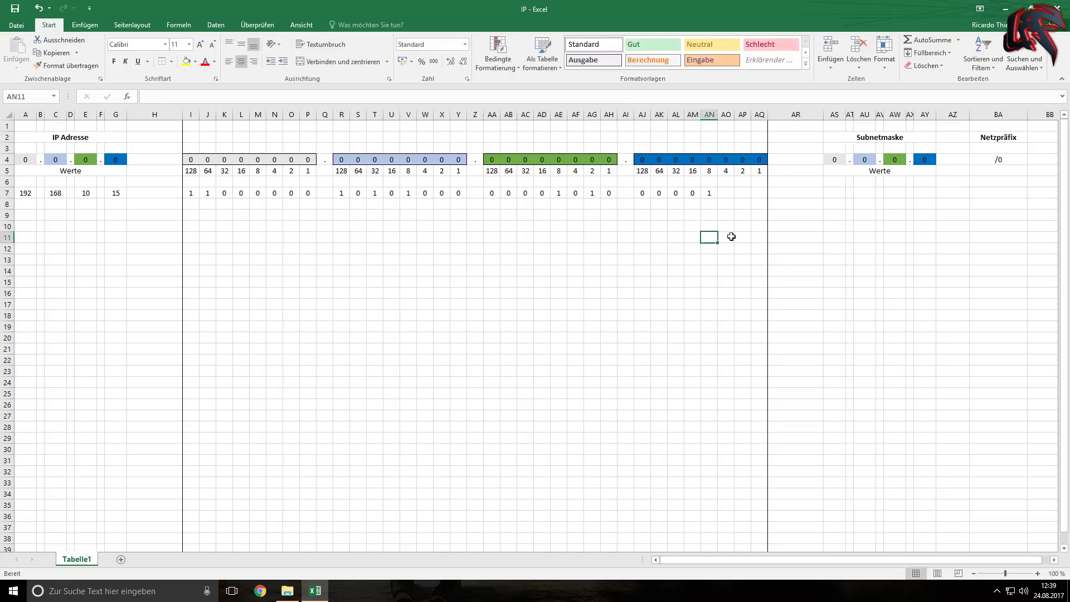
Step: Calculate the fourth octet's remainder in G9 with the formula =G7-AN5
{"action": "left_click", "coordinate": [122, 215]}
{"action": "type", "text": "="}
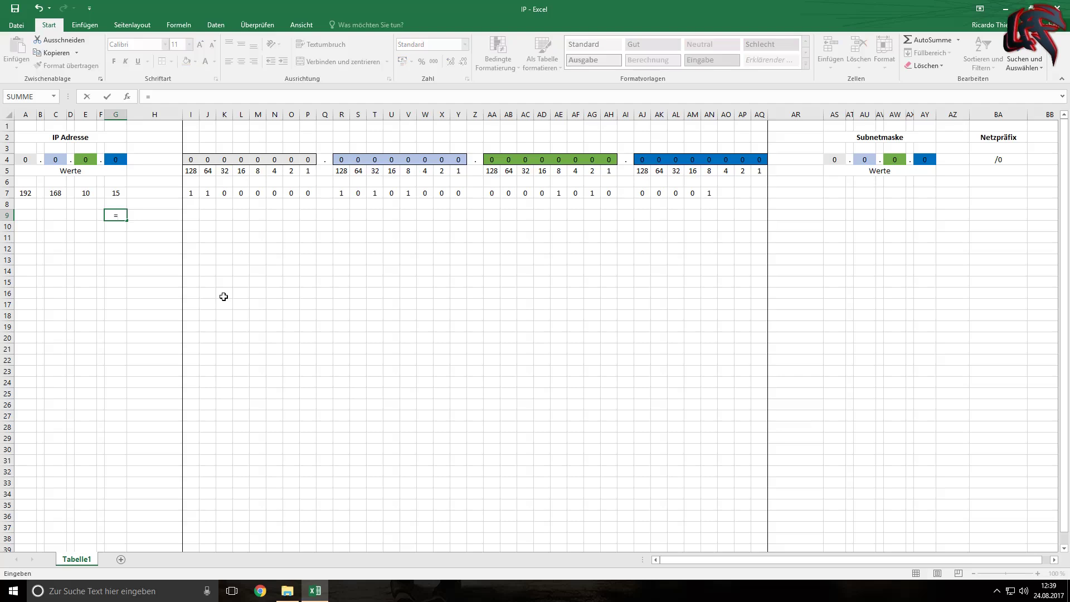
{"action": "left_click", "coordinate": [114, 192]}
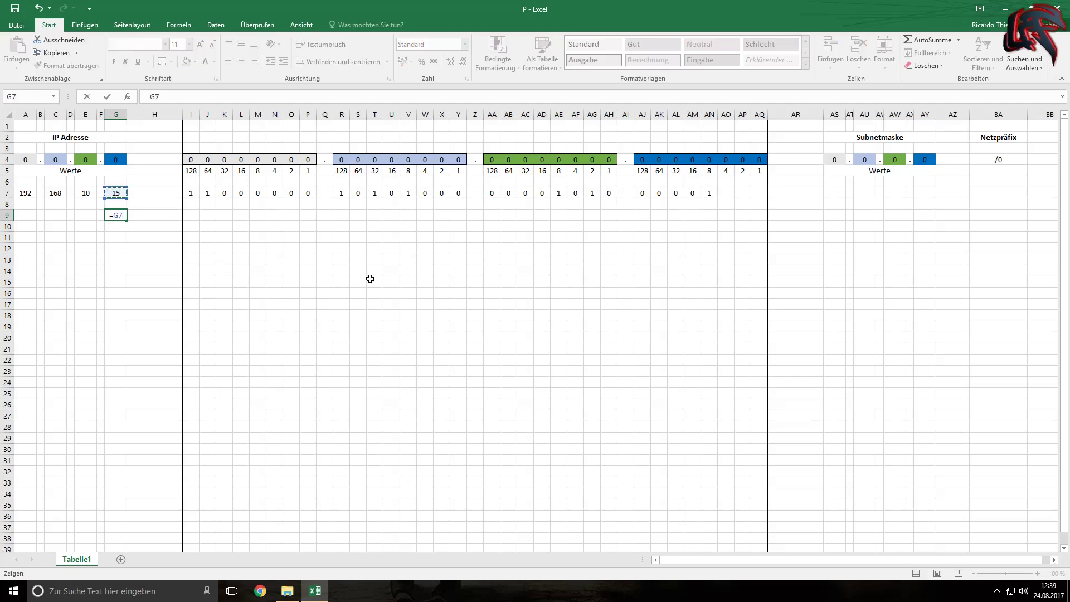
{"action": "type", "text": "-"}
{"action": "left_click", "coordinate": [710, 170]}
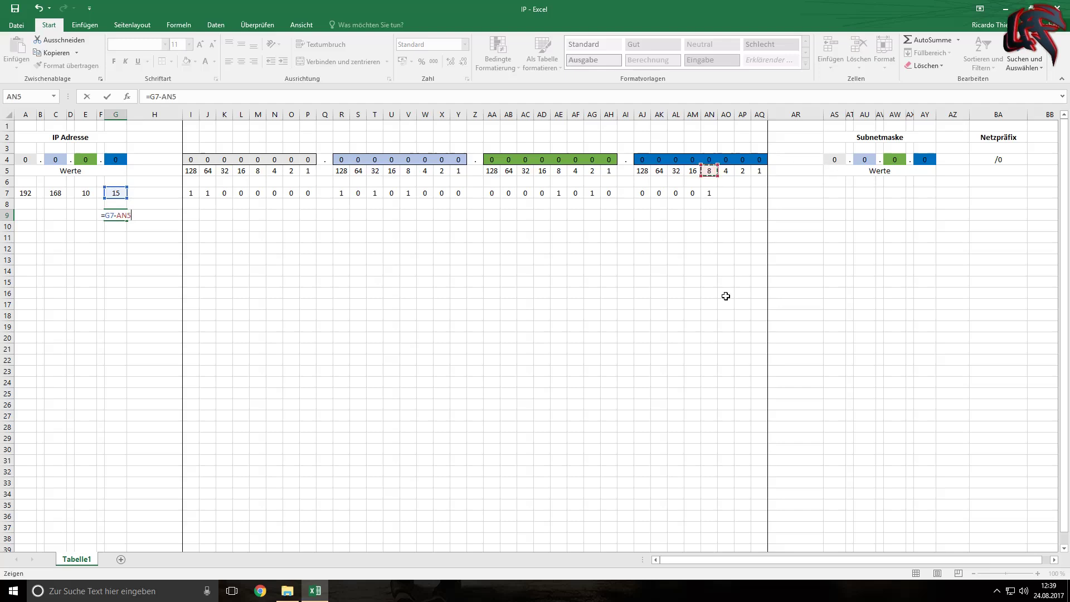
{"action": "key", "text": "Return"}
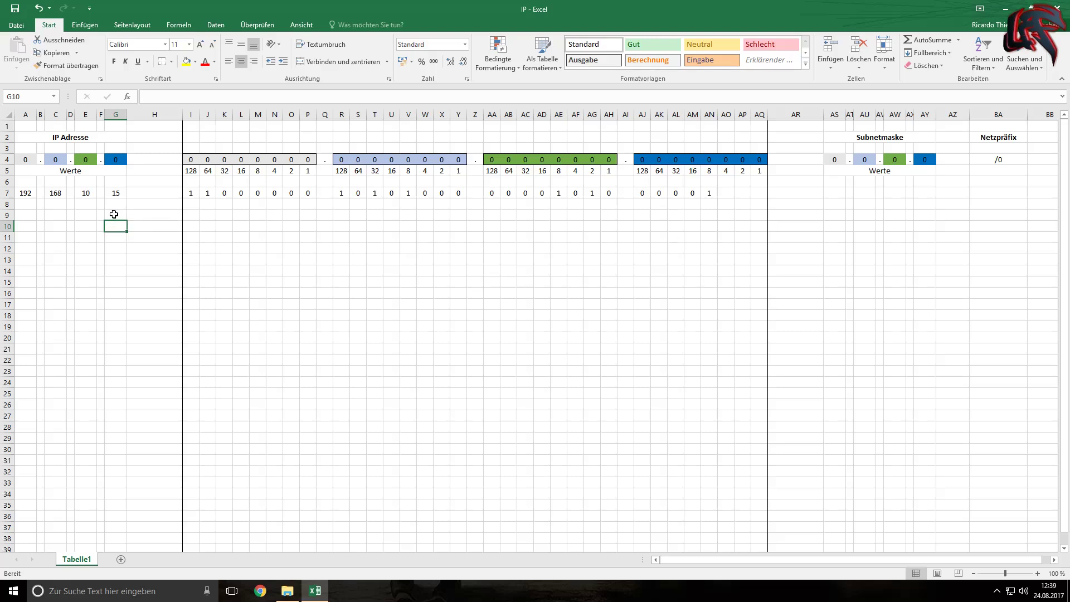
Step: Enter 1 in AO7 and extend the remainder formula in G9 to also subtract the bit value 4 in AO5
{"action": "left_click", "coordinate": [725, 192]}
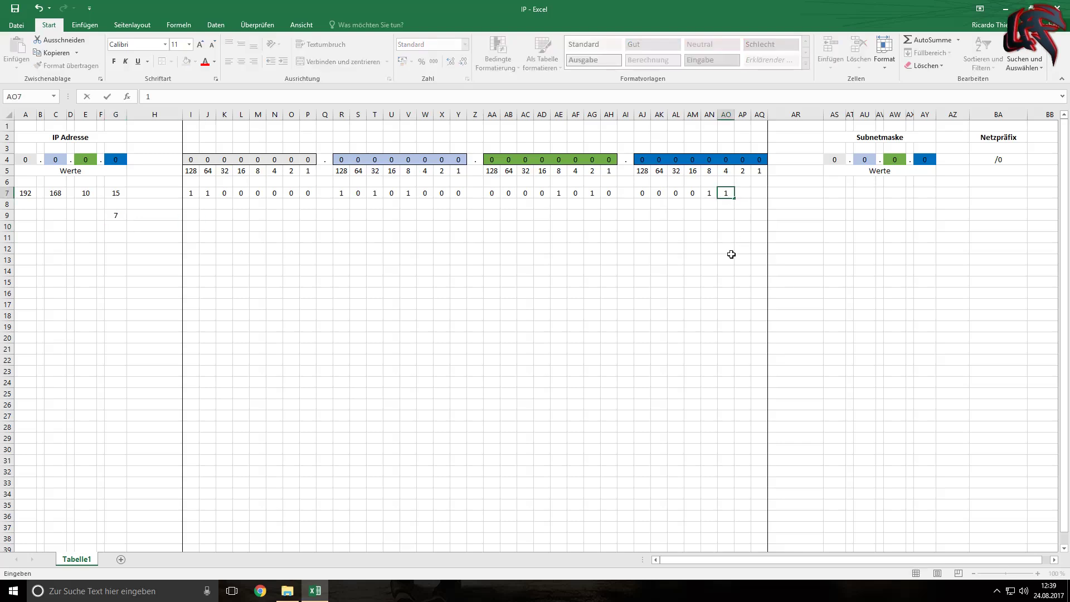
{"action": "left_click", "coordinate": [118, 215]}
{"action": "left_click", "coordinate": [204, 96]}
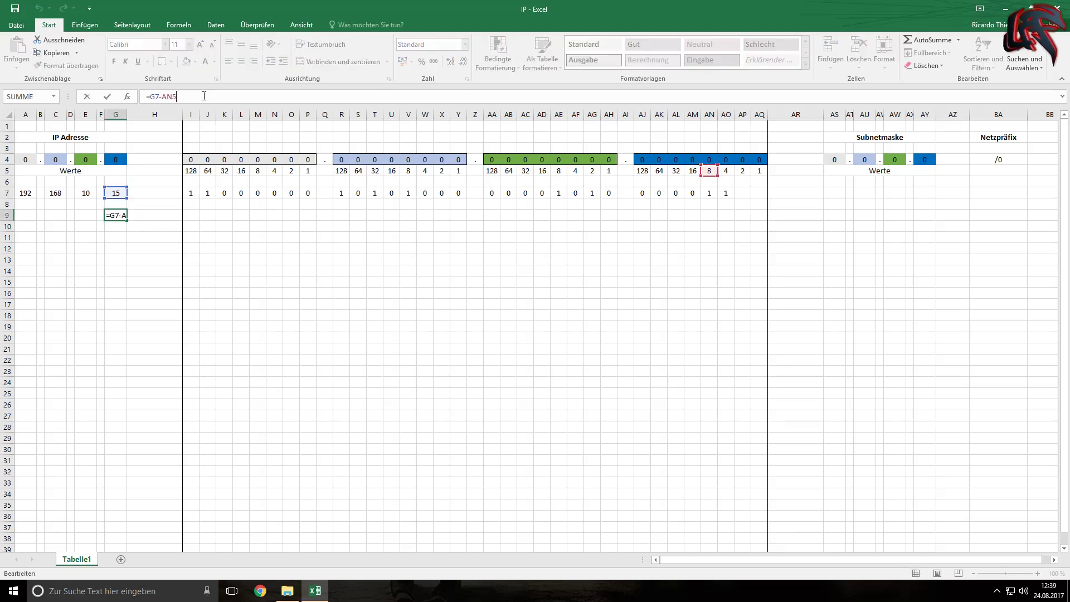
{"action": "type", "text": "-"}
{"action": "left_click", "coordinate": [726, 170]}
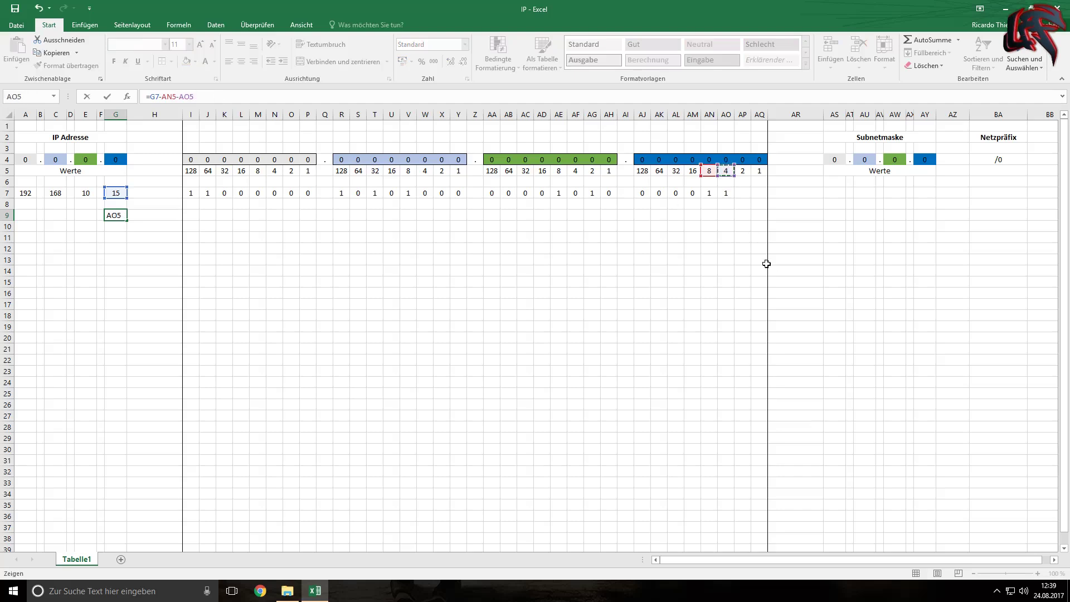
{"action": "key", "text": "Return"}
Step: Enter 1 in AP7 and extend the remainder formula in G9 to also subtract the bit value 2 in AP5
{"action": "left_click", "coordinate": [740, 194]}
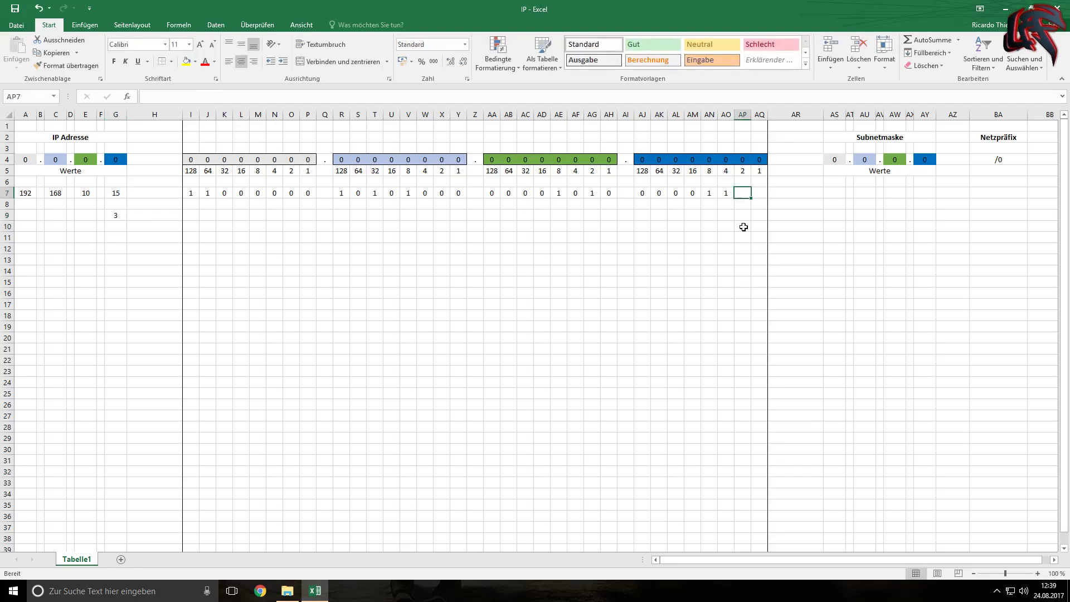
{"action": "type", "text": "1"}
{"action": "left_click", "coordinate": [697, 293]}
{"action": "left_click", "coordinate": [116, 215]}
{"action": "left_click", "coordinate": [214, 96]}
{"action": "type", "text": "-"}
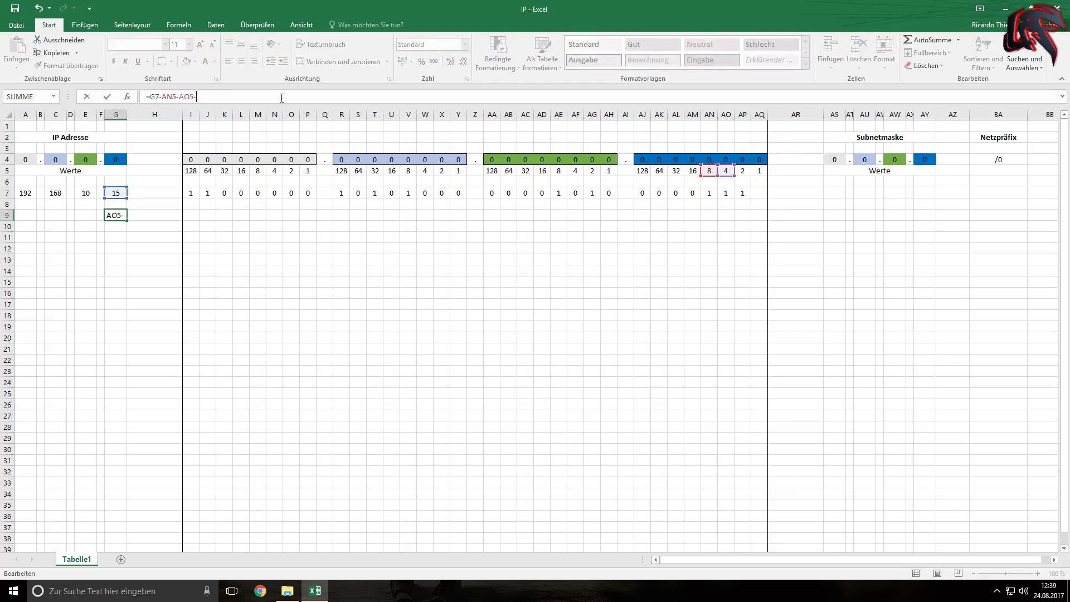
{"action": "left_click", "coordinate": [743, 170]}
{"action": "key", "text": "Return"}
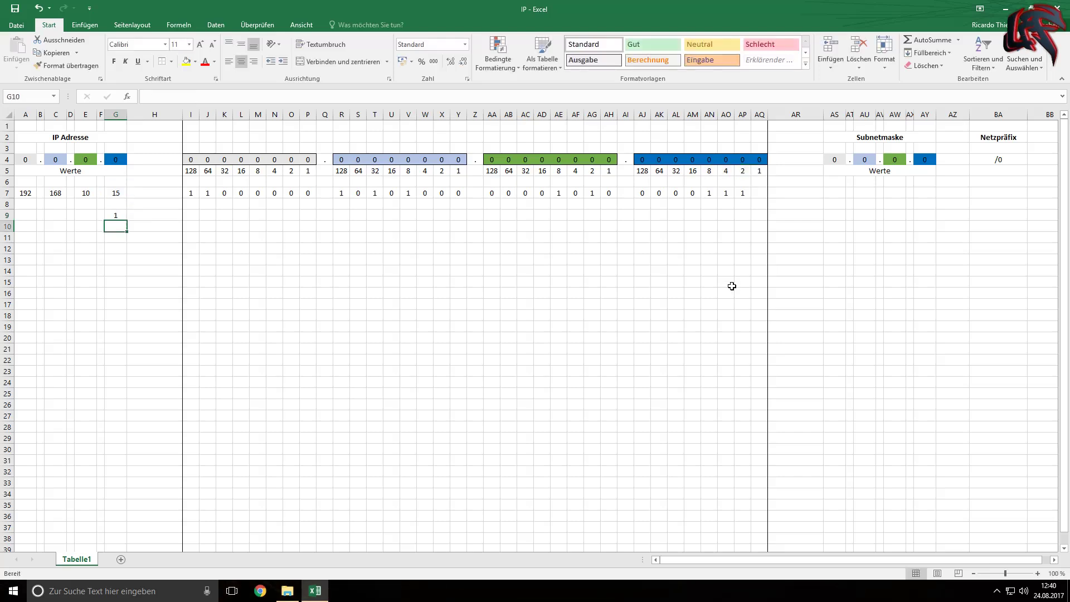
Step: Enter 1 in AQ7 as the fourth octet's last binary digit and clear the remainder formula in G9
{"action": "left_click", "coordinate": [756, 192]}
{"action": "type", "text": "1"}
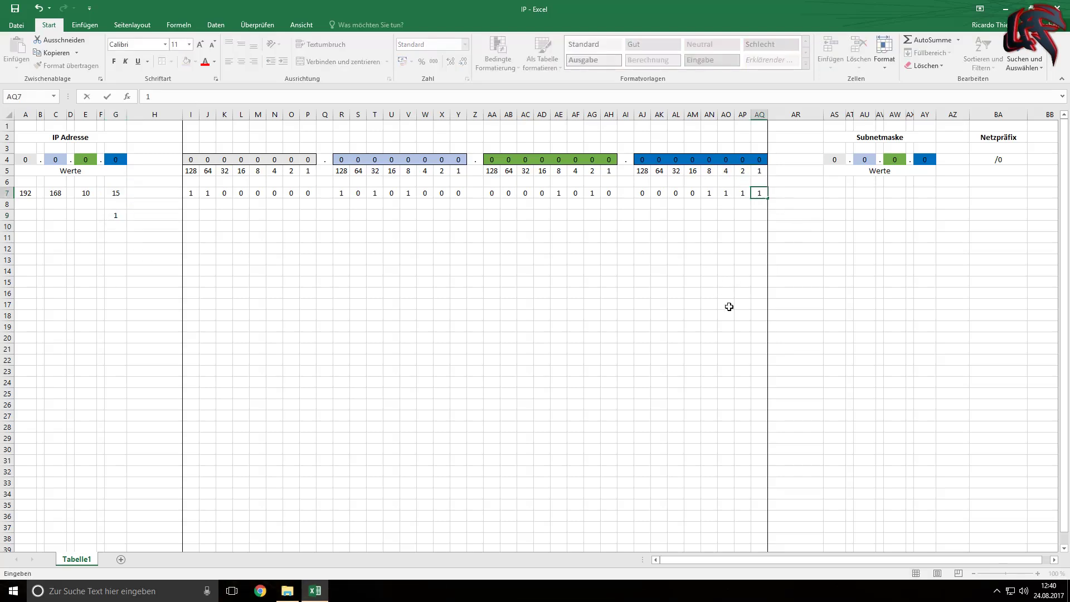
{"action": "key", "text": "Return"}
{"action": "left_click", "coordinate": [116, 215]}
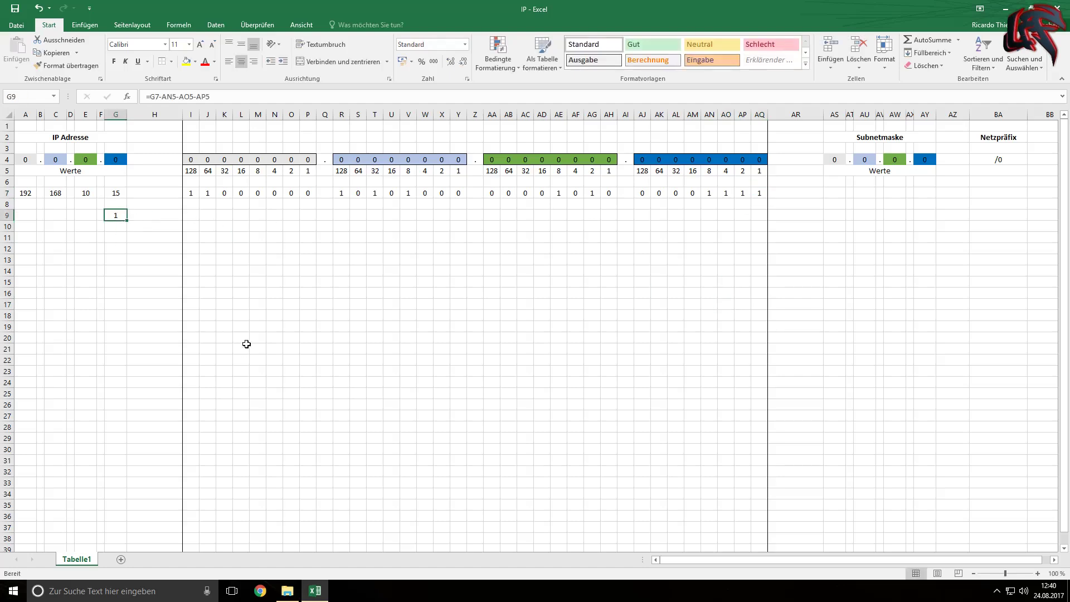
{"action": "key", "text": "Delete"}
{"action": "left_click", "coordinate": [458, 314]}
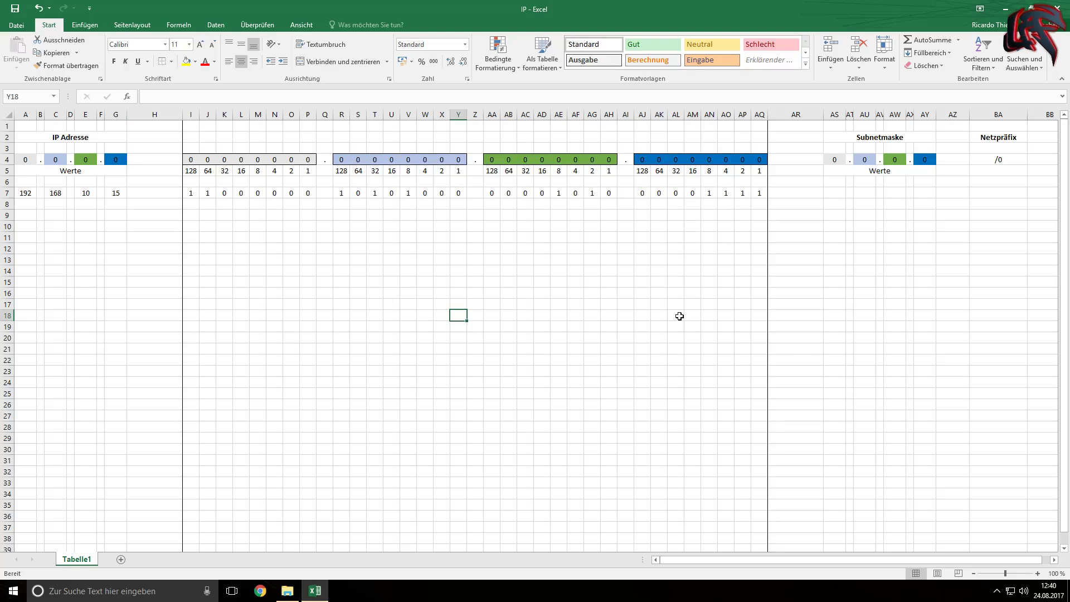
Step: Compare the decimal IP address in A7:G7 with its full binary row in I7:AQ7
{"action": "left_click_drag", "start_coordinate": [27, 195], "coordinate": [116, 193]}
{"action": "left_click", "coordinate": [290, 338]}
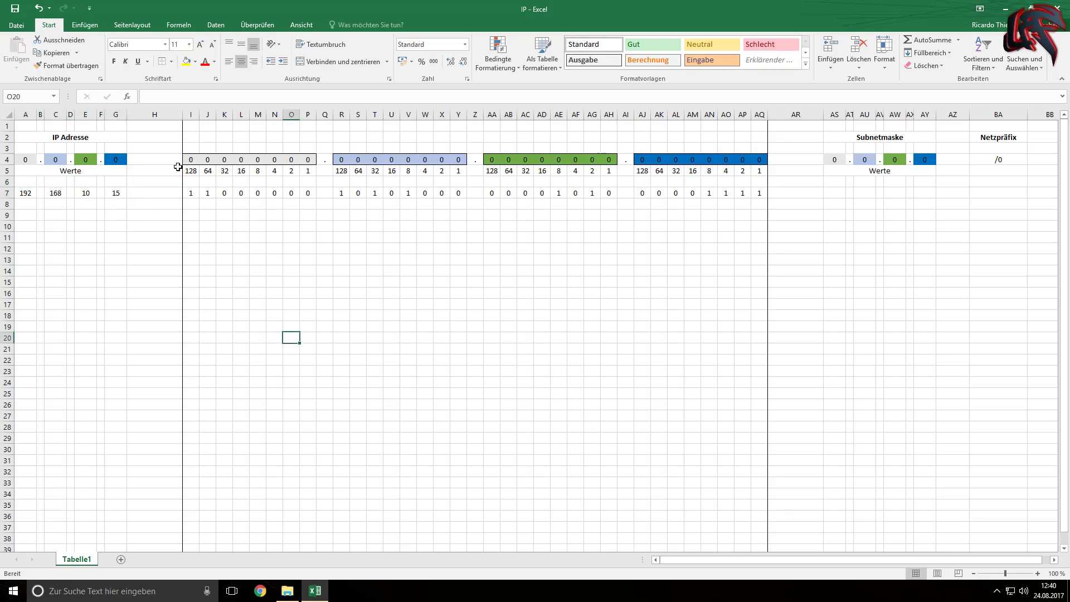
{"action": "left_click_drag", "start_coordinate": [190, 193], "coordinate": [761, 192]}
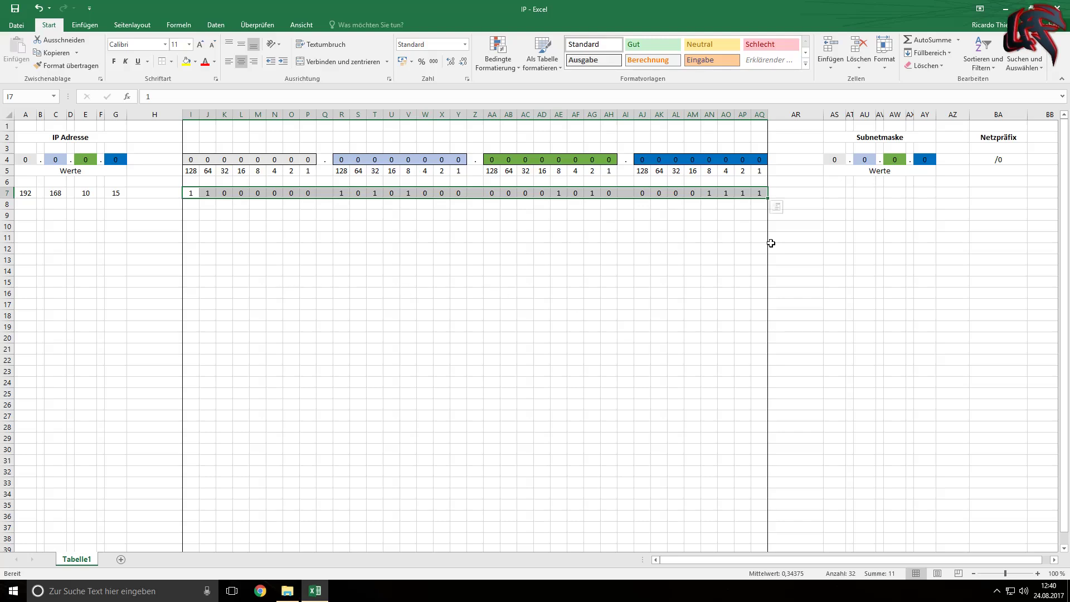
Step: Enter /24 in BA7 as the network prefix for the address
{"action": "left_click", "coordinate": [984, 192]}
{"action": "key", "text": "alt"}
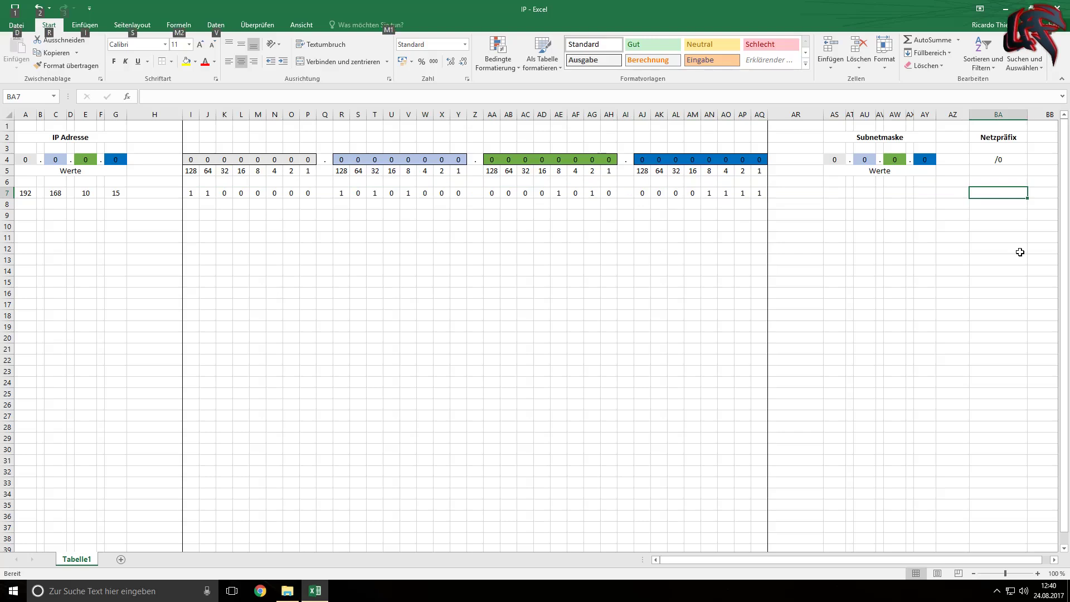
{"action": "key", "text": "2"}
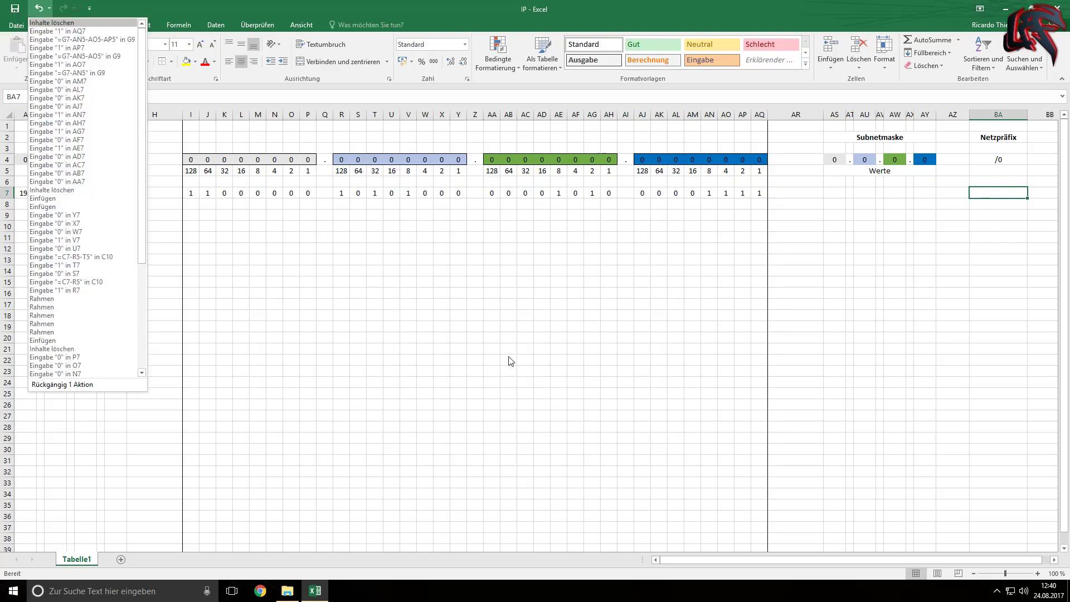
{"action": "key", "text": "Escape"}
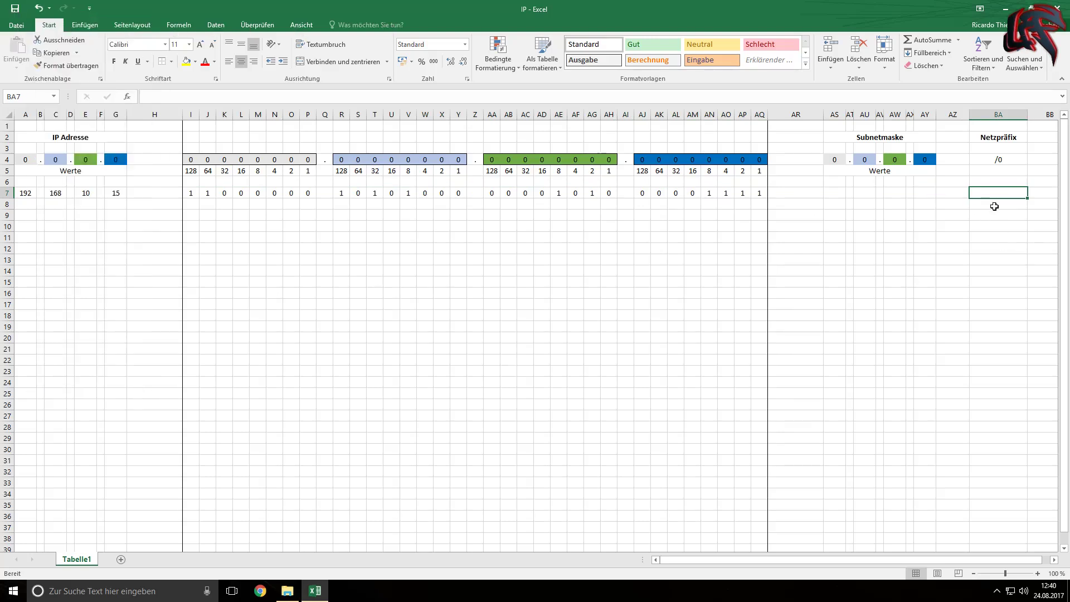
{"action": "left_click", "coordinate": [162, 96]}
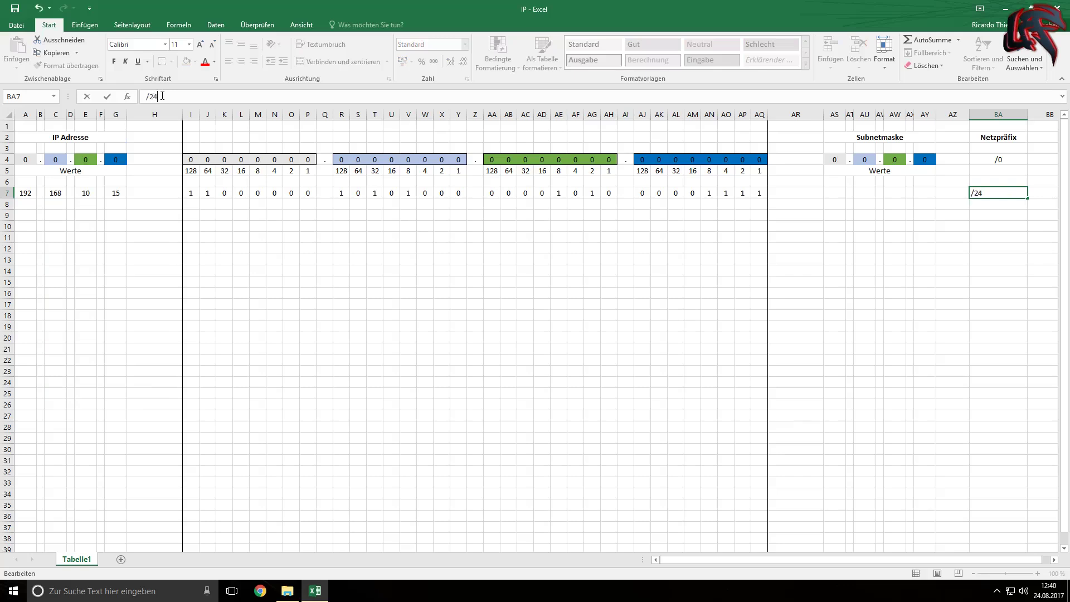
{"action": "key", "text": "Return"}
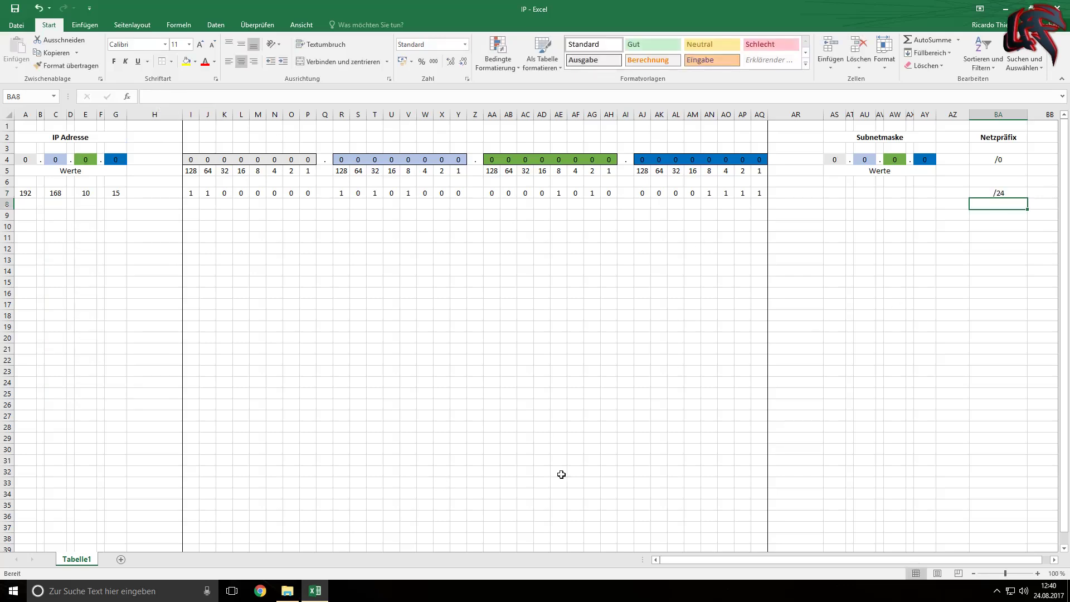
Step: Enter the subnet mask 255.255.255.0 across AS7:AY7, with a dot in each separator cell between the octets
{"action": "left_click", "coordinate": [836, 194]}
{"action": "type", "text": "255"}
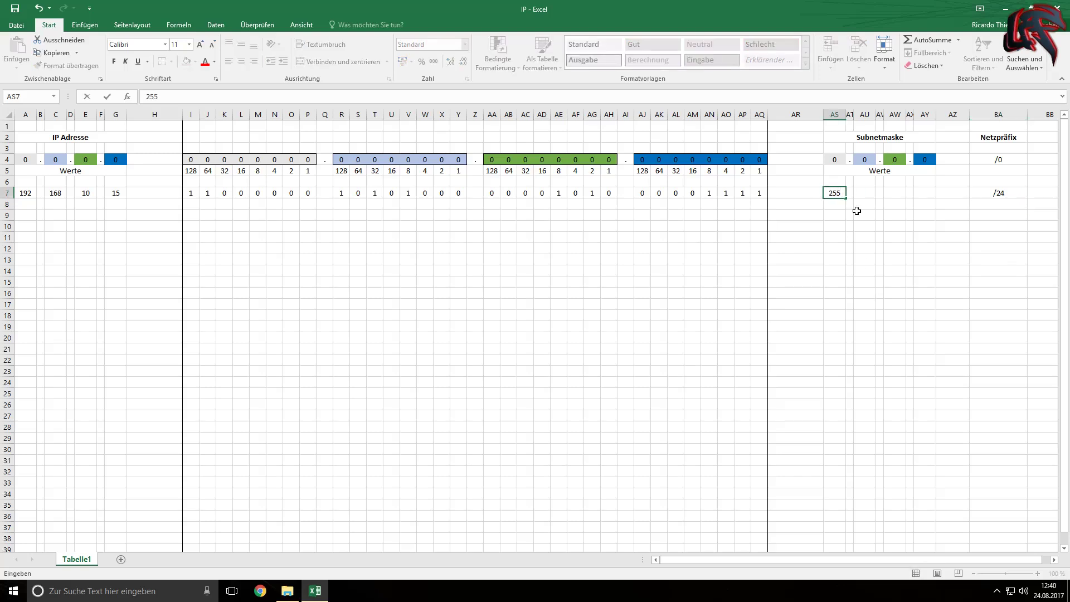
{"action": "key", "text": "Tab"}
{"action": "key", "text": "Tab"}
{"action": "type", "text": "255"}
{"action": "key", "text": "Tab"}
{"action": "key", "text": "Tab"}
{"action": "type", "text": "255"}
{"action": "key", "text": "Tab"}
{"action": "type", "text": "."}
{"action": "key", "text": "Tab"}
{"action": "type", "text": "0"}
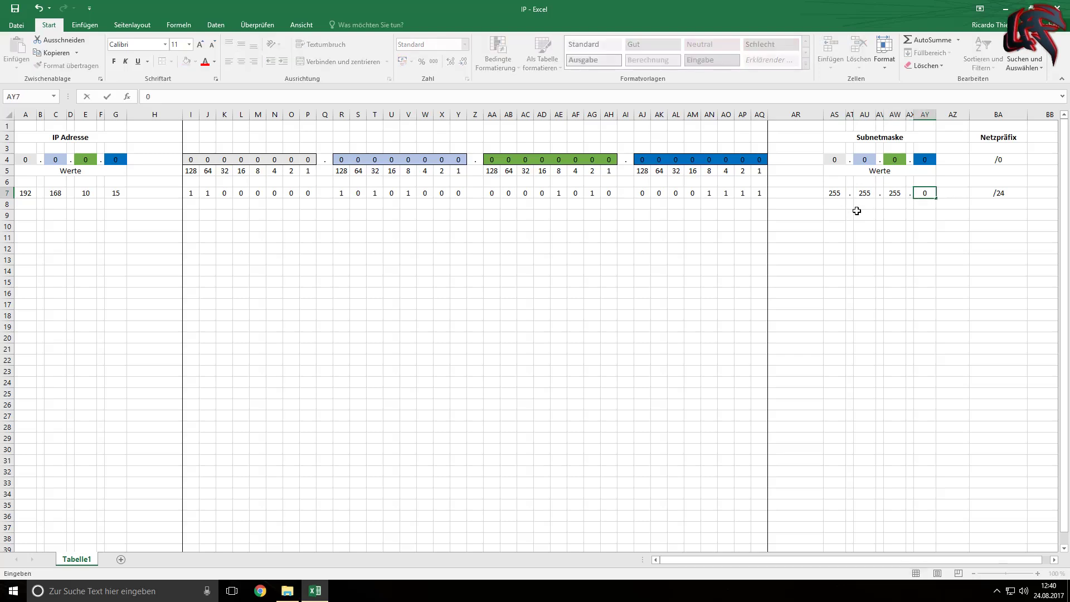
{"action": "left_click", "coordinate": [856, 211]}
Step: Compare the subnet mask with the prefix in BA7 and count off the first 24 binary digits from I7 to AH7
{"action": "left_click_drag", "start_coordinate": [834, 193], "coordinate": [926, 194]}
{"action": "left_click", "coordinate": [1004, 195]}
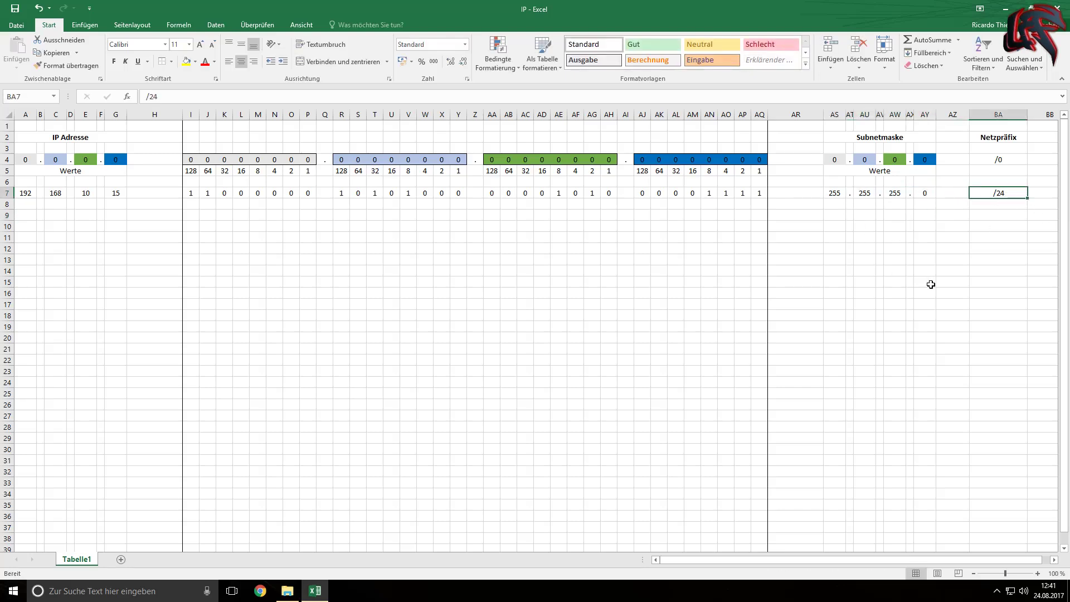
{"action": "left_click", "coordinate": [191, 193]}
{"action": "key", "text": "Right"}
{"action": "key", "text": "Right"}
{"action": "key", "text": "Right"}
{"action": "key", "text": "Right"}
{"action": "key", "text": "Right"}
{"action": "key", "text": "Right"}
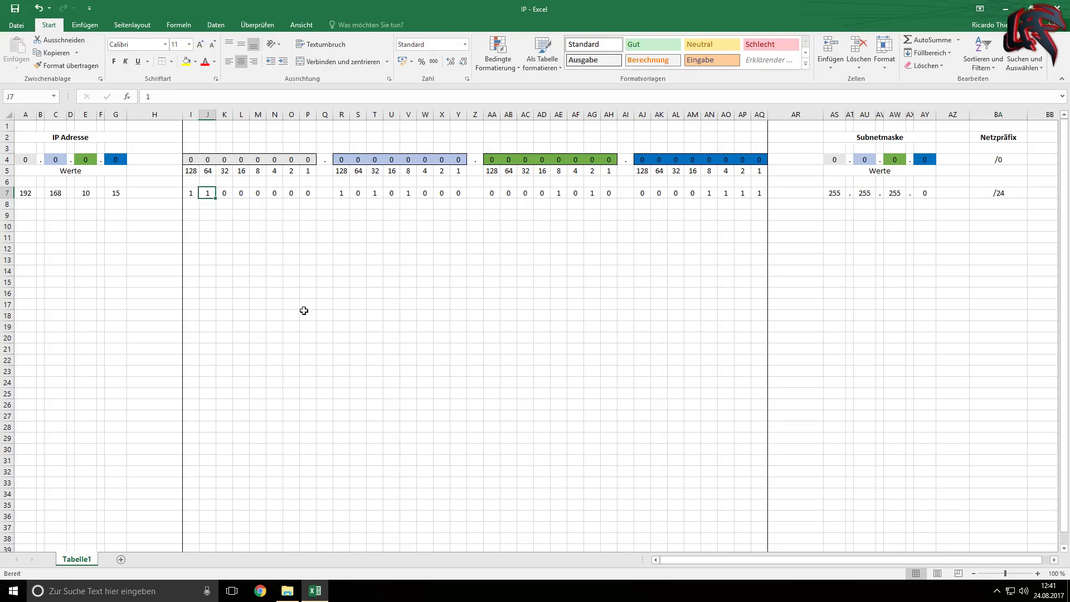
{"action": "key", "text": "Right"}
{"action": "key", "text": "Right"}
{"action": "key", "text": "Right"}
{"action": "key", "text": "Right"}
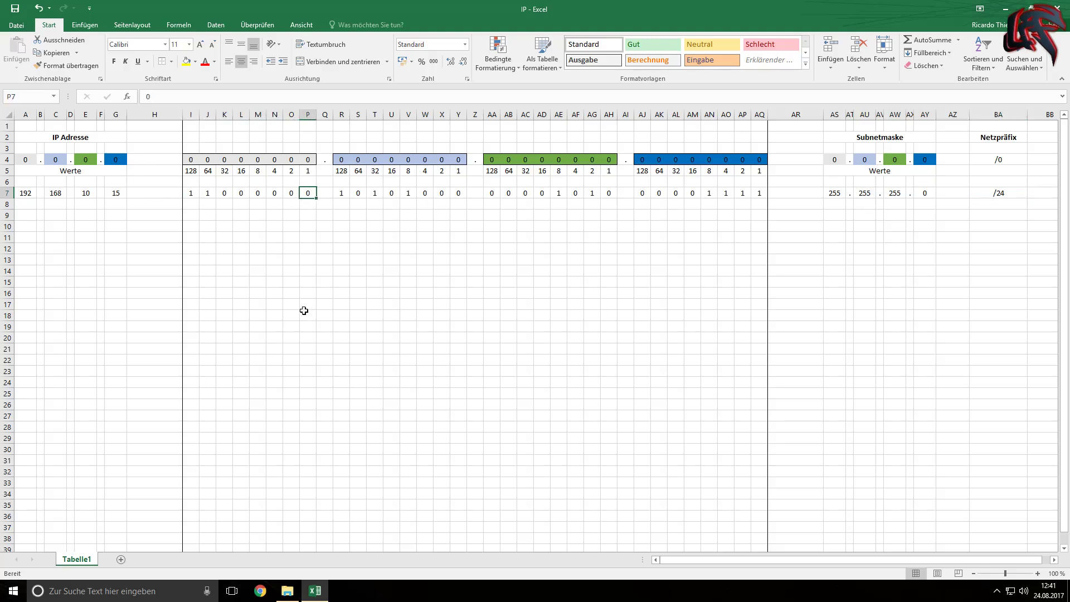
{"action": "key", "text": "Right"}
{"action": "key", "text": "Right"}
{"action": "key", "text": "Right"}
{"action": "key", "text": "Right"}
{"action": "key", "text": "Right"}
{"action": "key", "text": "Right"}
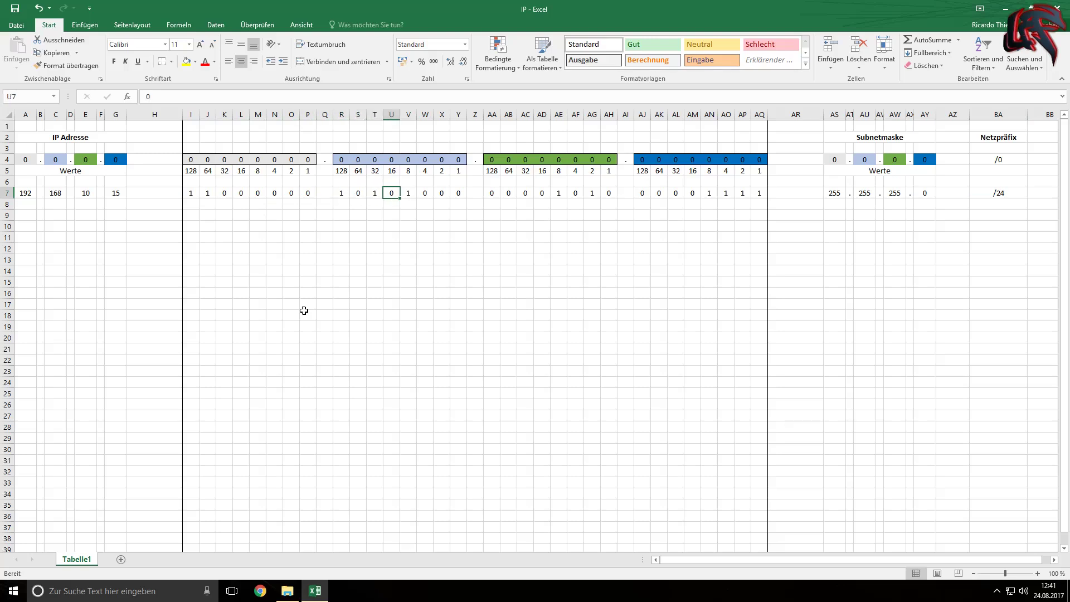
{"action": "key", "text": "Right"}
{"action": "key", "text": "Right"}
{"action": "key", "text": "Right"}
{"action": "key", "text": "Right"}
{"action": "key", "text": "Right"}
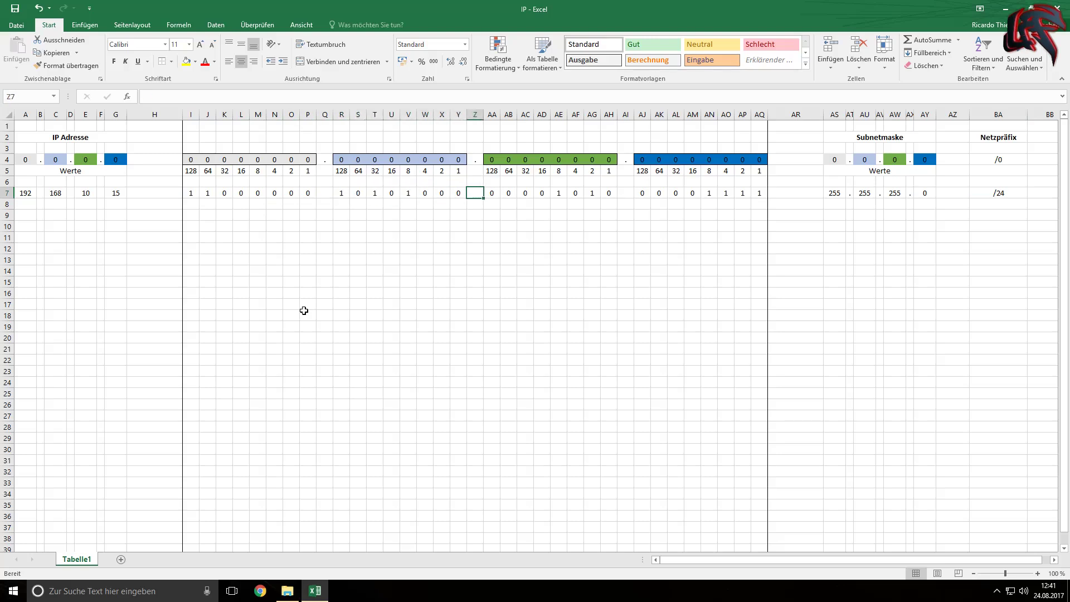
{"action": "key", "text": "Right"}
{"action": "key", "text": "Right"}
{"action": "key", "text": "Right"}
{"action": "key", "text": "Right"}
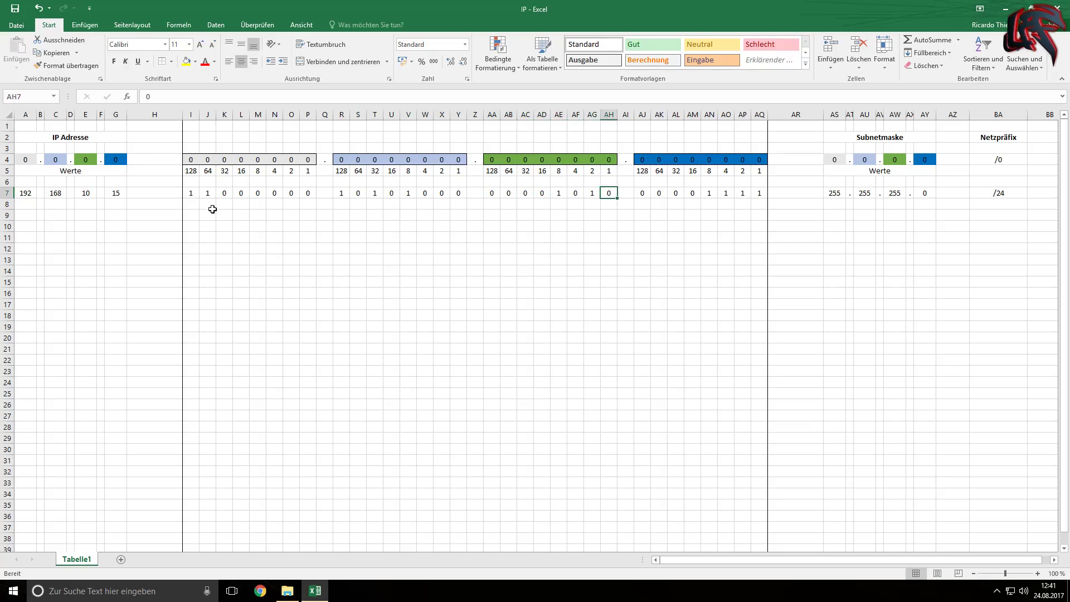
Step: Fill the first three binary octets in I7:AH7 with yellow
{"action": "left_click_drag", "start_coordinate": [190, 192], "coordinate": [606, 202]}
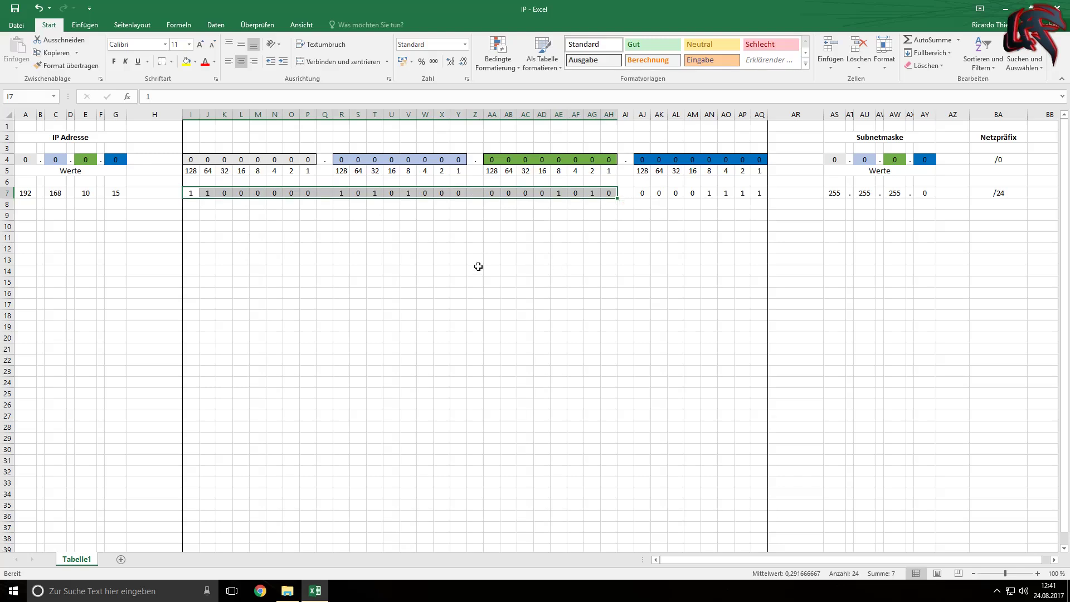
{"action": "left_click", "coordinate": [195, 62]}
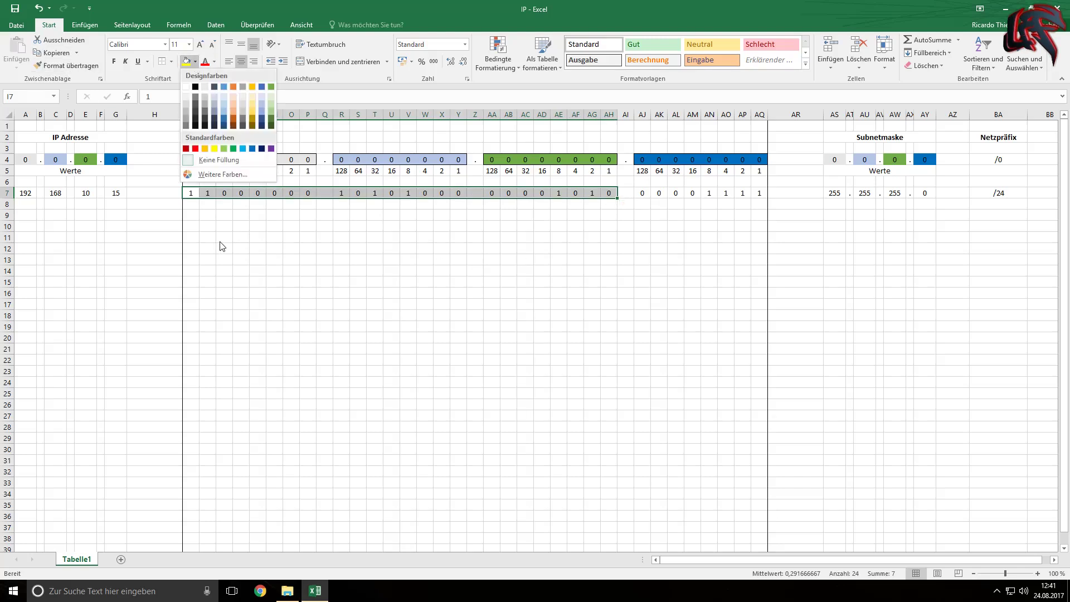
{"action": "left_click", "coordinate": [214, 148]}
{"action": "left_click", "coordinate": [425, 326]}
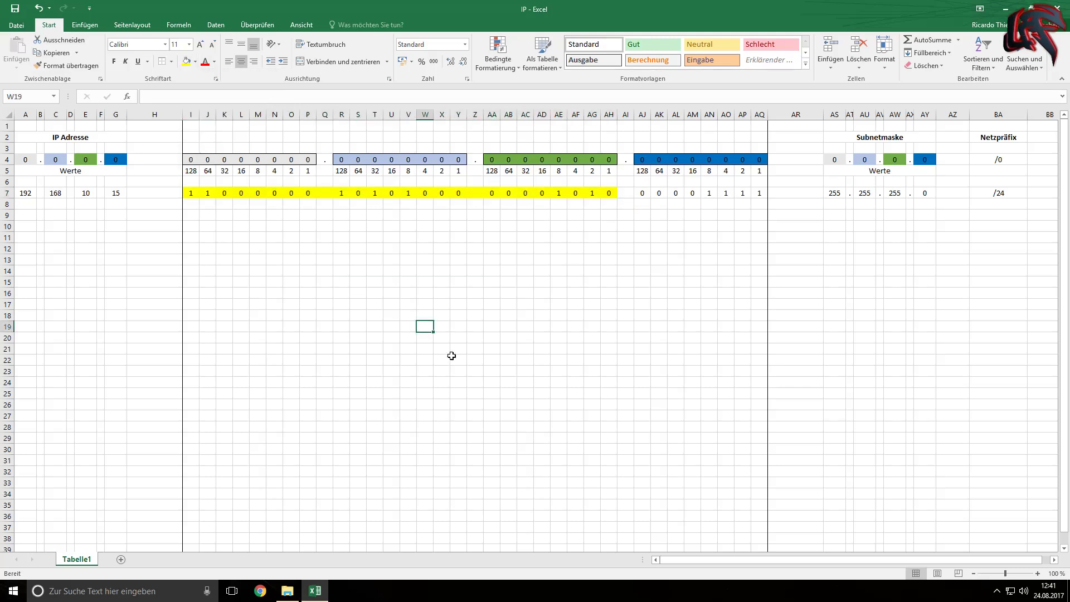
Step: Change the fill colour of the first three binary octets in I7:AH7 to light blue
{"action": "left_click_drag", "start_coordinate": [190, 193], "coordinate": [608, 195]}
{"action": "left_click", "coordinate": [195, 62]}
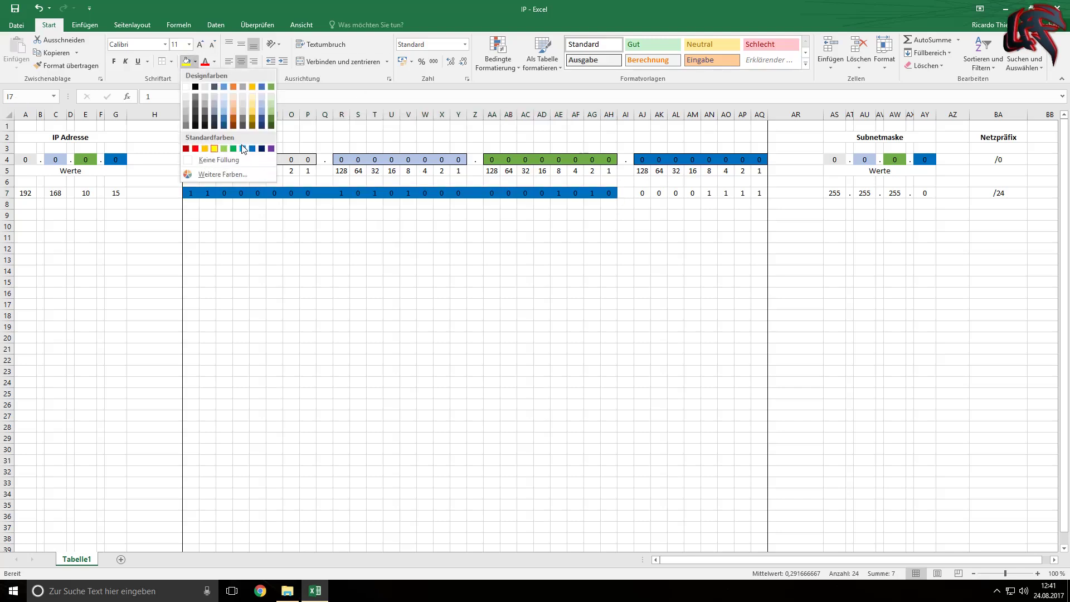
{"action": "left_click", "coordinate": [243, 149]}
{"action": "left_click", "coordinate": [584, 321]}
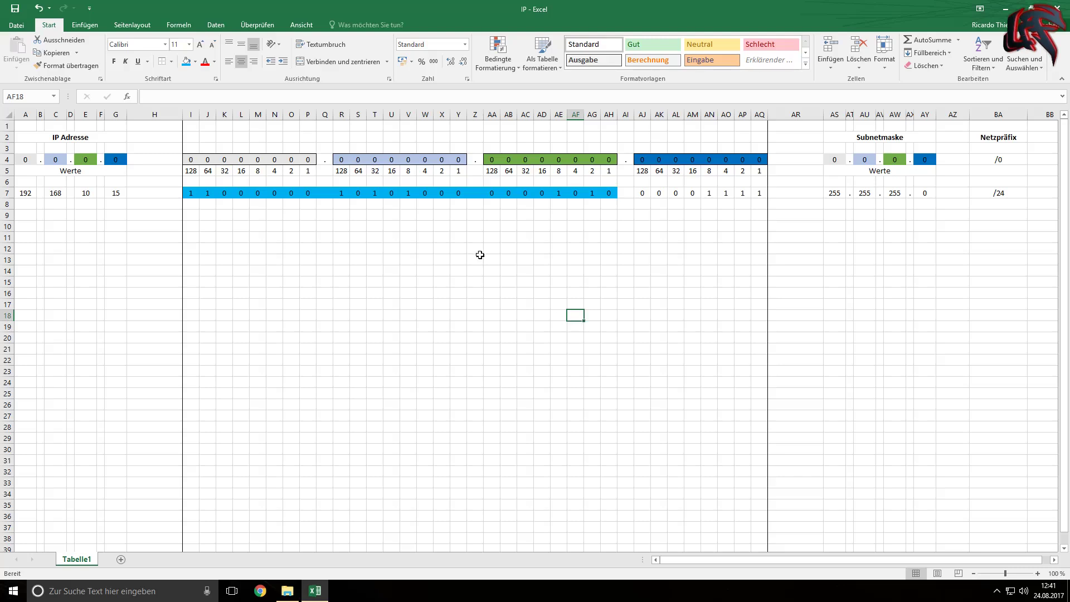
Step: Check the mask's 255 octets and write a formula in H10 adding the first octet's bit values from I5 through P5
{"action": "left_click", "coordinate": [832, 189]}
{"action": "left_click", "coordinate": [864, 194]}
{"action": "left_click", "coordinate": [895, 194]}
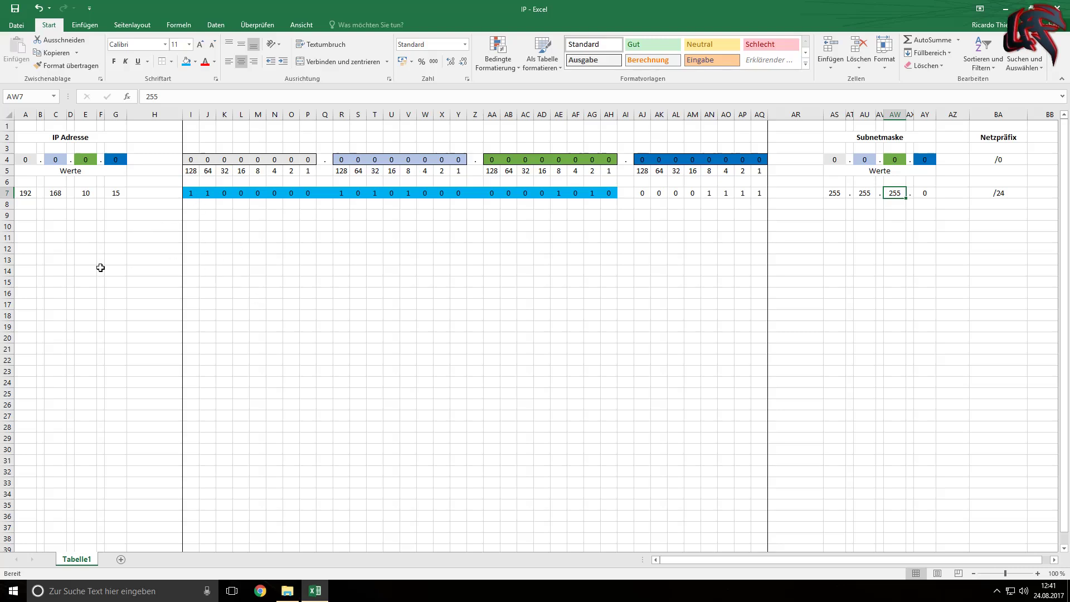
{"action": "left_click", "coordinate": [153, 227]}
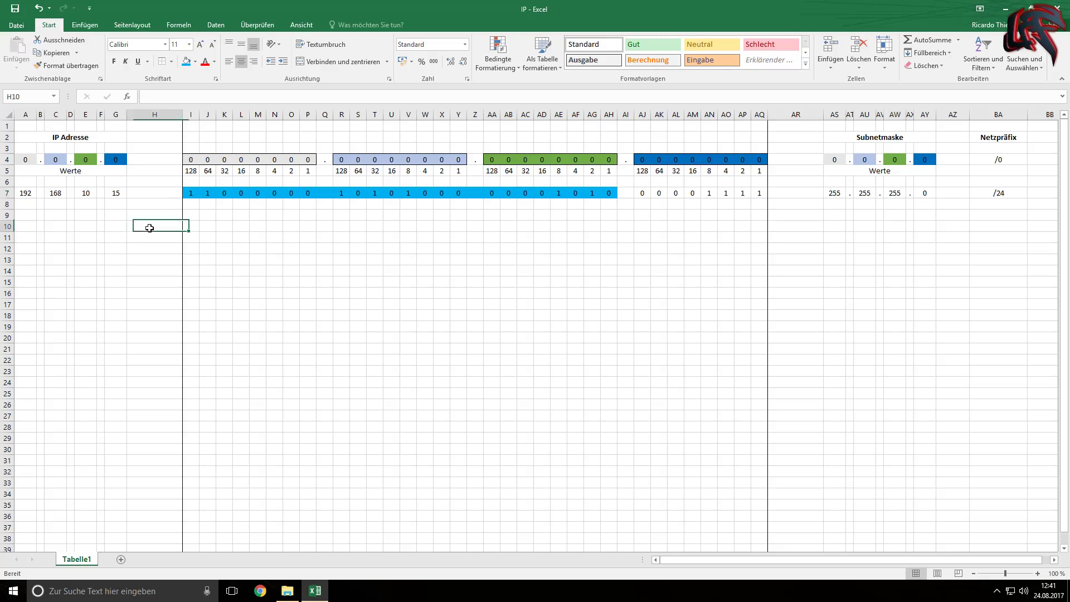
{"action": "type", "text": "="}
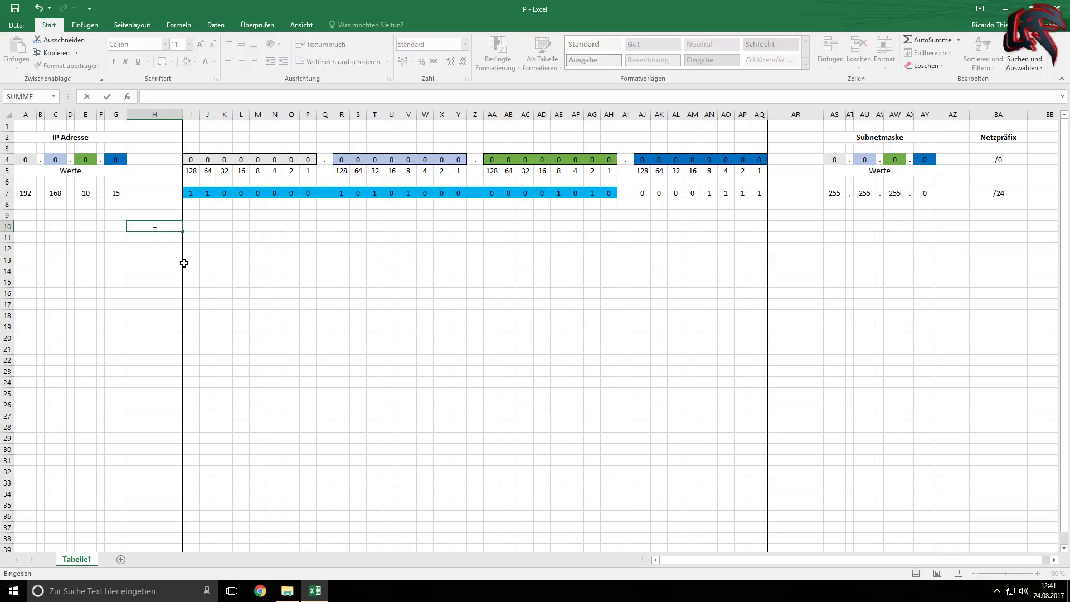
{"action": "left_click", "coordinate": [190, 172]}
{"action": "type", "text": "+"}
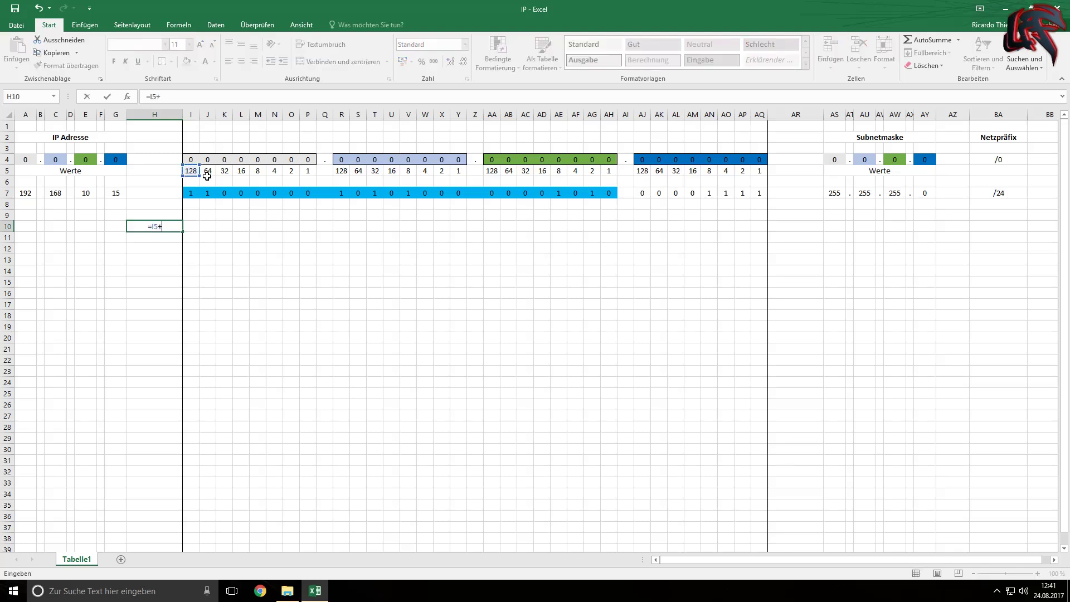
{"action": "left_click", "coordinate": [208, 174]}
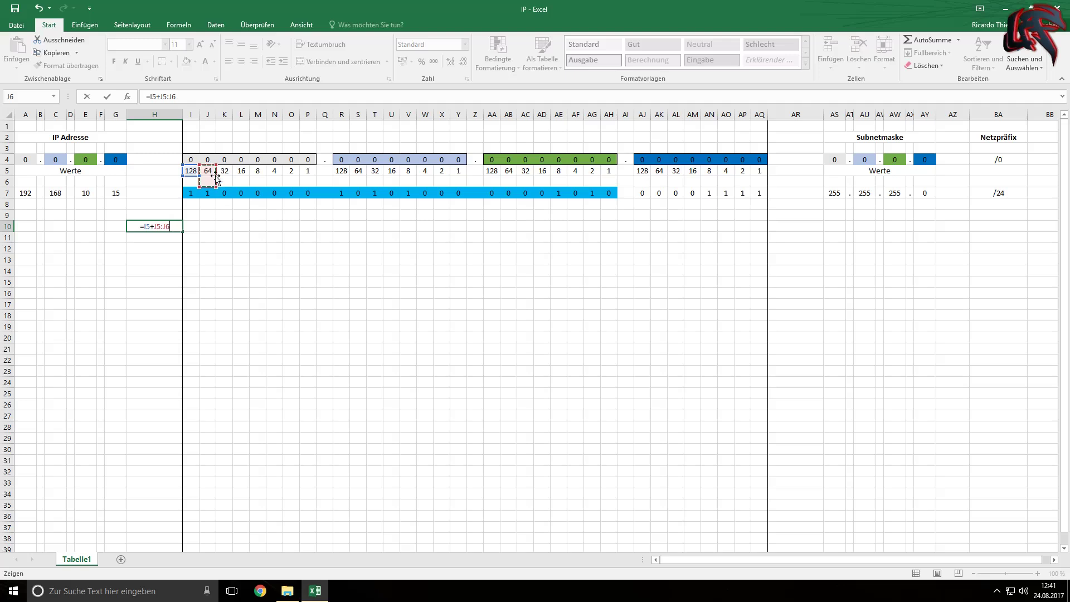
{"action": "type", "text": "+"}
{"action": "left_click", "coordinate": [224, 173]}
{"action": "type", "text": "+"}
{"action": "left_click", "coordinate": [241, 172]}
{"action": "type", "text": "+"}
{"action": "left_click", "coordinate": [257, 171]}
{"action": "type", "text": "+"}
{"action": "left_click", "coordinate": [274, 171]}
{"action": "type", "text": "+"}
{"action": "left_click", "coordinate": [291, 172]}
{"action": "type", "text": "+"}
{"action": "left_click", "coordinate": [308, 172]}
{"action": "type", "text": "+"}
{"action": "key", "text": "Return"}
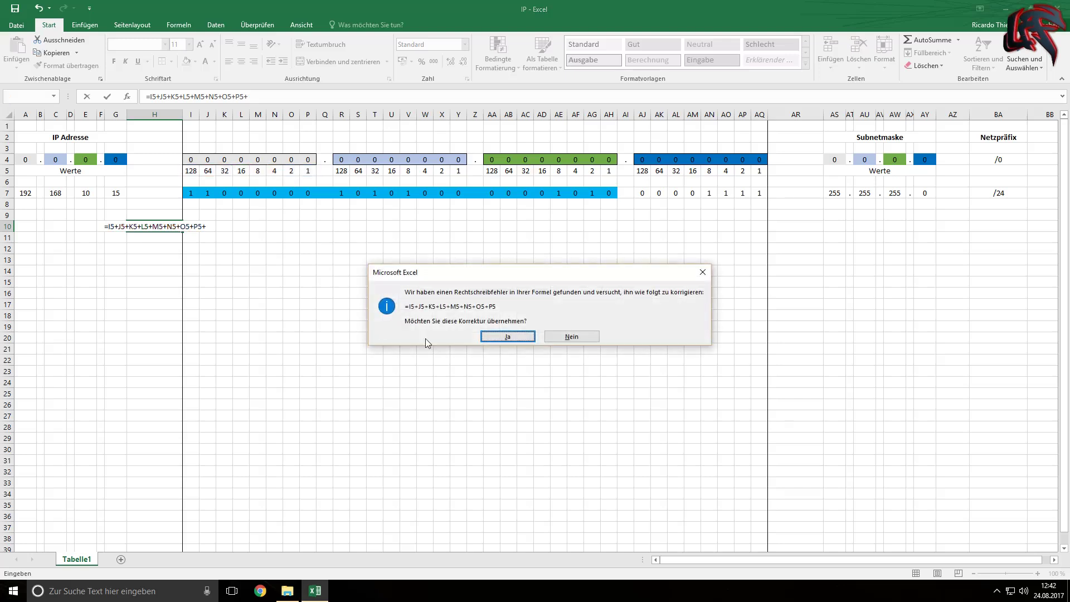
Step: Reject the suggested correction and remove the trailing plus so that H10 contains =I5+J5+K5+L5+M5+N5+O5+P5
{"action": "left_click", "coordinate": [564, 337]}
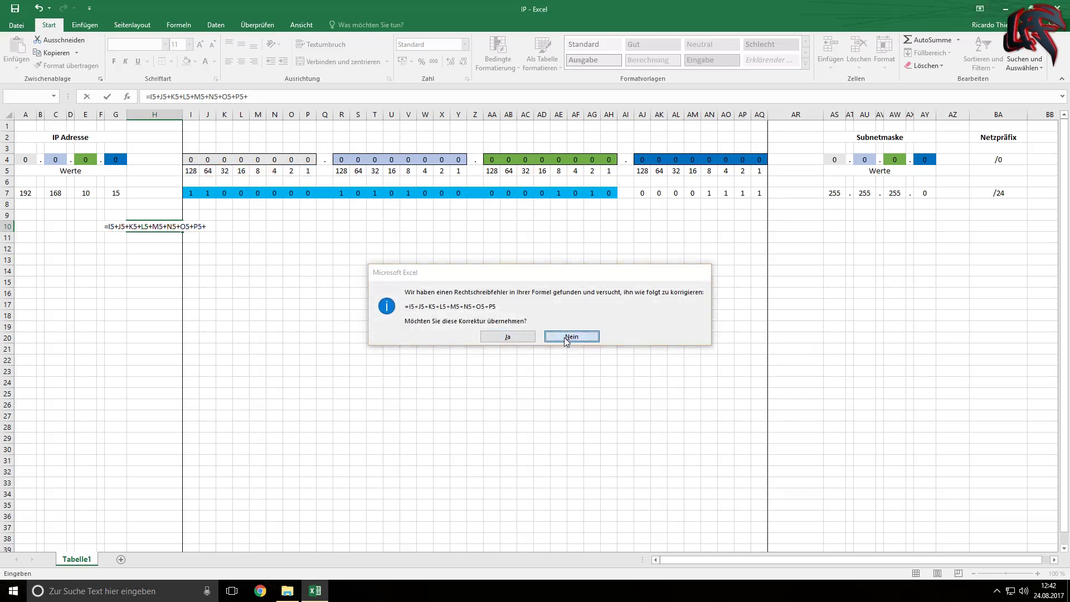
{"action": "left_click", "coordinate": [572, 336]}
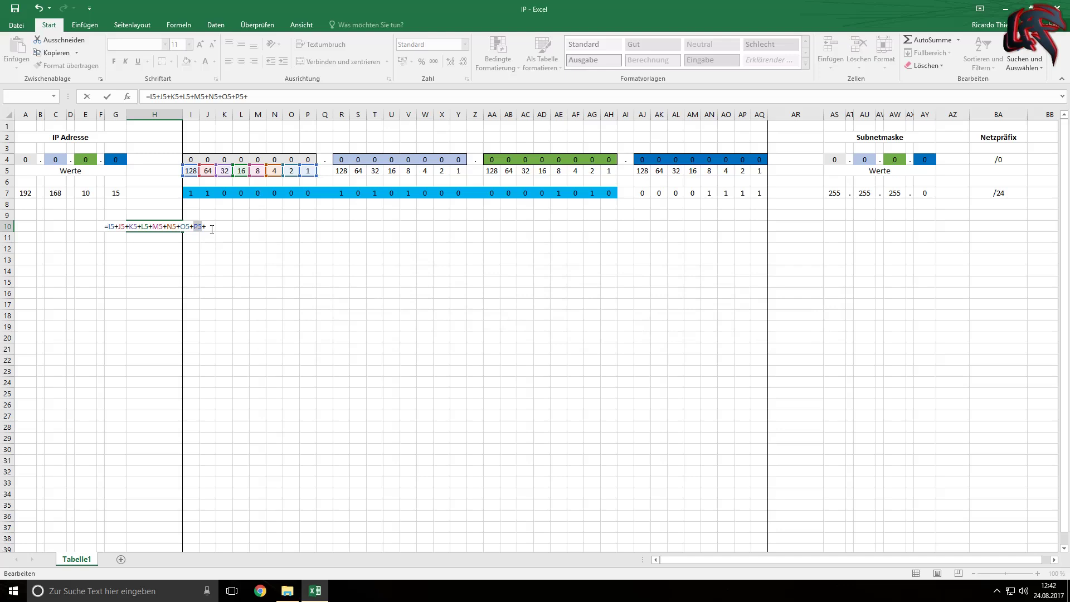
{"action": "left_click", "coordinate": [266, 92]}
{"action": "key", "text": "BackSpace"}
{"action": "key", "text": "Return"}
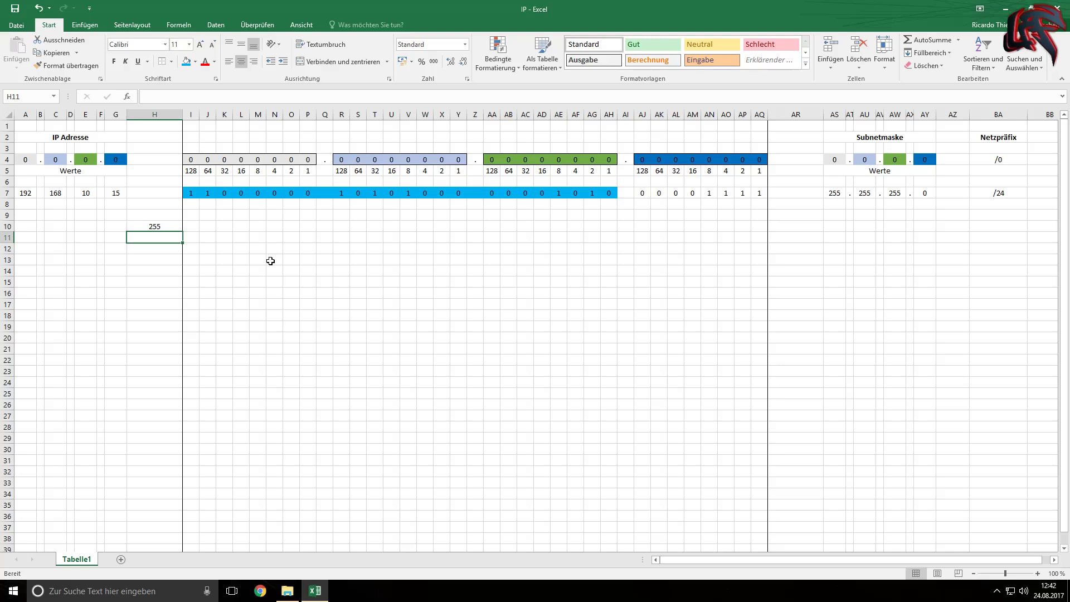
Step: Compare the first octet's bit values and digits in I4:P7 with the sum in H10 and the mask octet in AS7
{"action": "left_click", "coordinate": [192, 172]}
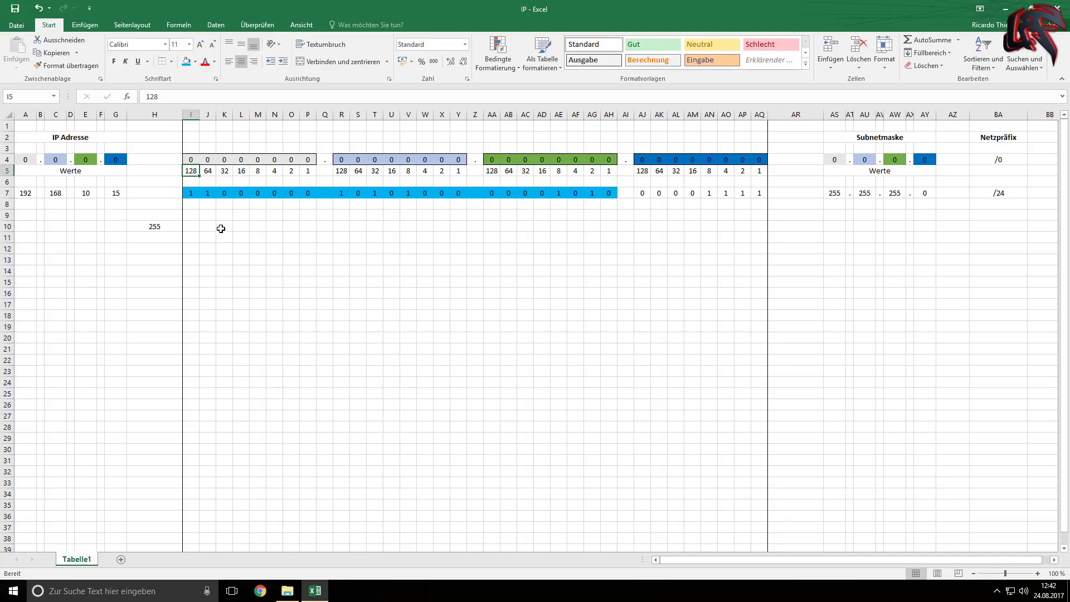
{"action": "left_click", "coordinate": [172, 158]}
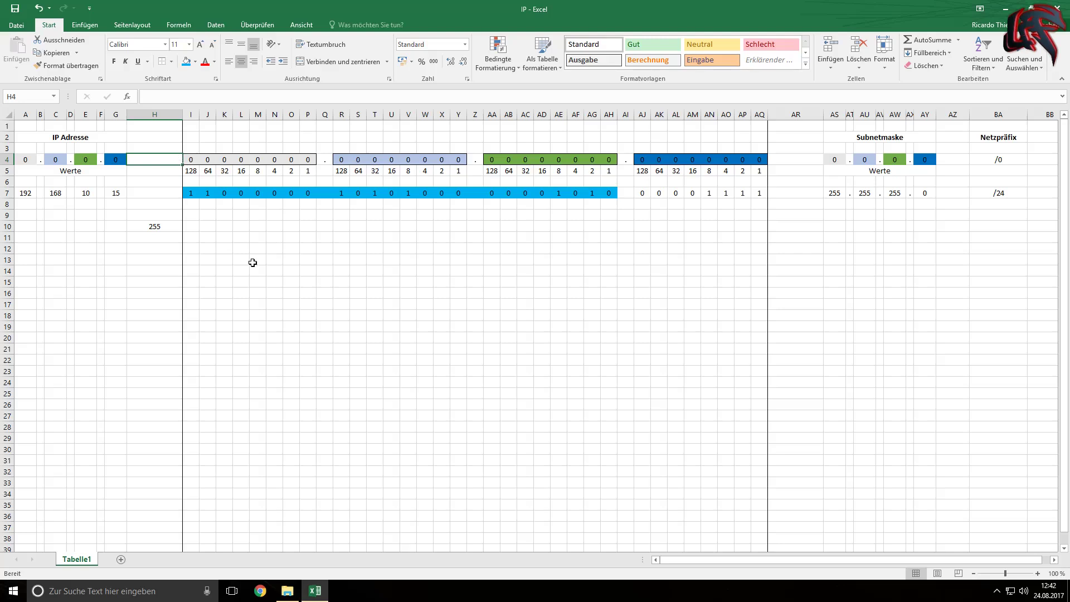
{"action": "left_click", "coordinate": [165, 227]}
{"action": "left_click_drag", "start_coordinate": [192, 160], "coordinate": [308, 161]}
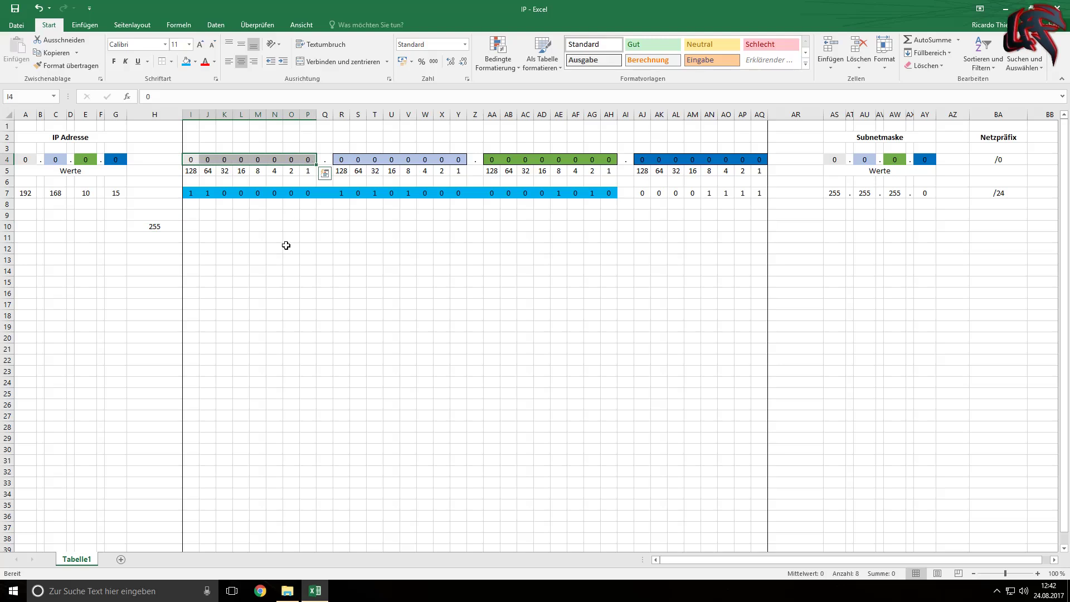
{"action": "left_click_drag", "start_coordinate": [191, 194], "coordinate": [308, 194]}
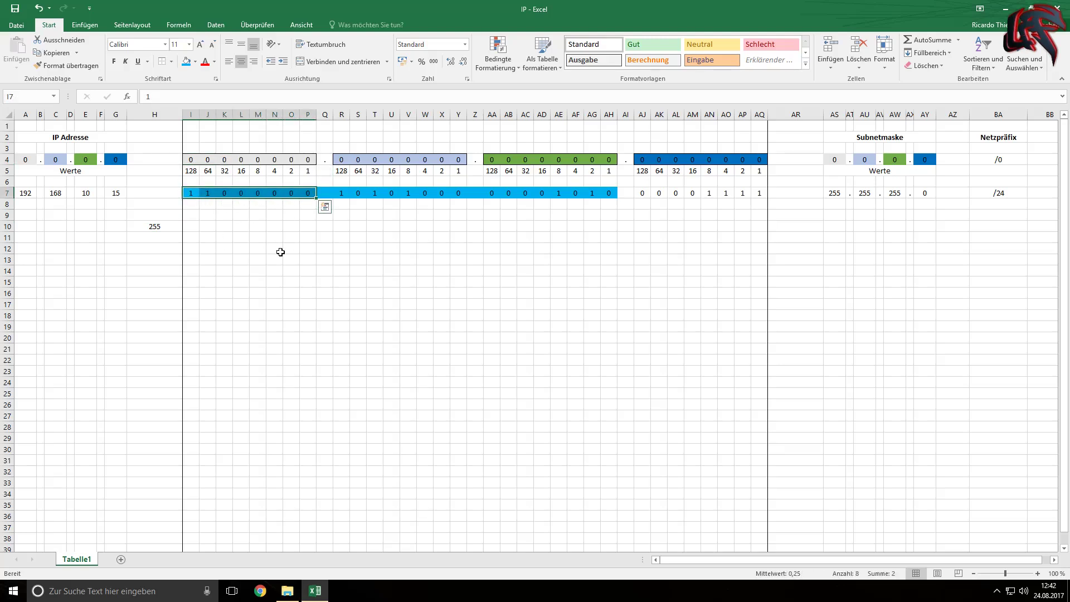
{"action": "left_click", "coordinate": [839, 193]}
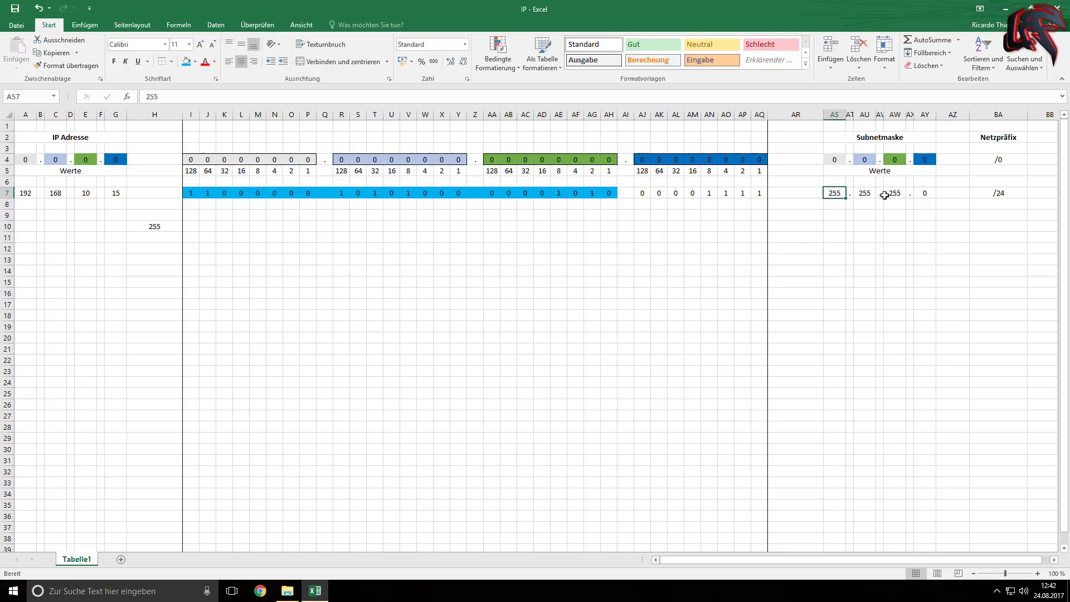
Step: Clear the helper sum in H10 and review the subnet mask in AS7:AY7 against the prefix in BA7
{"action": "left_click", "coordinate": [148, 227]}
{"action": "key", "text": "Delete"}
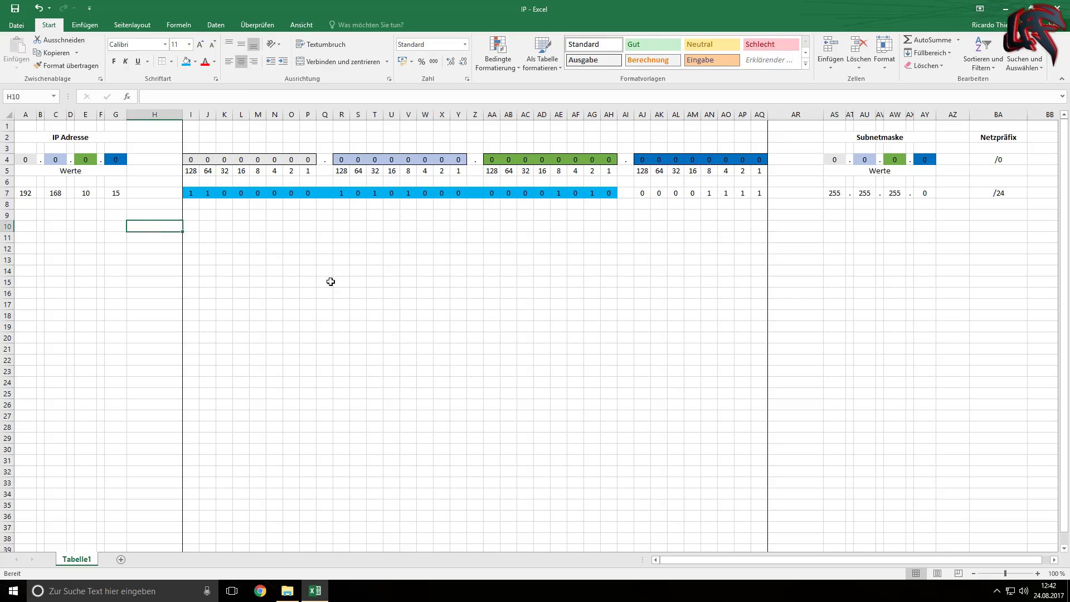
{"action": "left_click", "coordinate": [838, 195]}
{"action": "left_click_drag", "start_coordinate": [838, 195], "coordinate": [926, 195]}
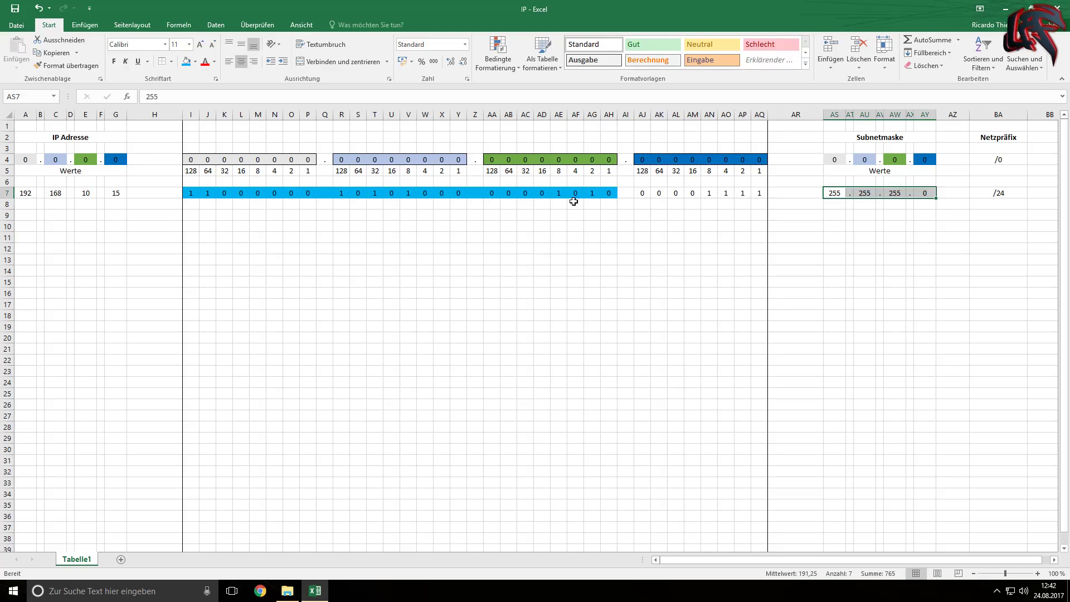
{"action": "left_click", "coordinate": [1000, 197]}
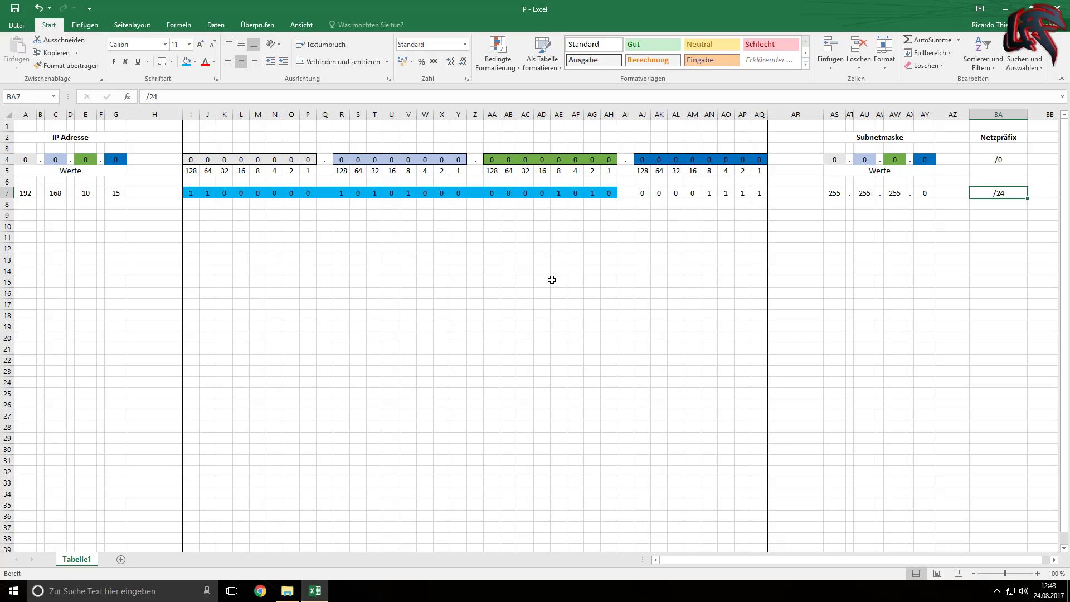
Step: Open a Command Prompt through the Run dialog, check the adapter's subnet mask with ipconfig, and close the window
{"action": "key", "text": "super+r"}
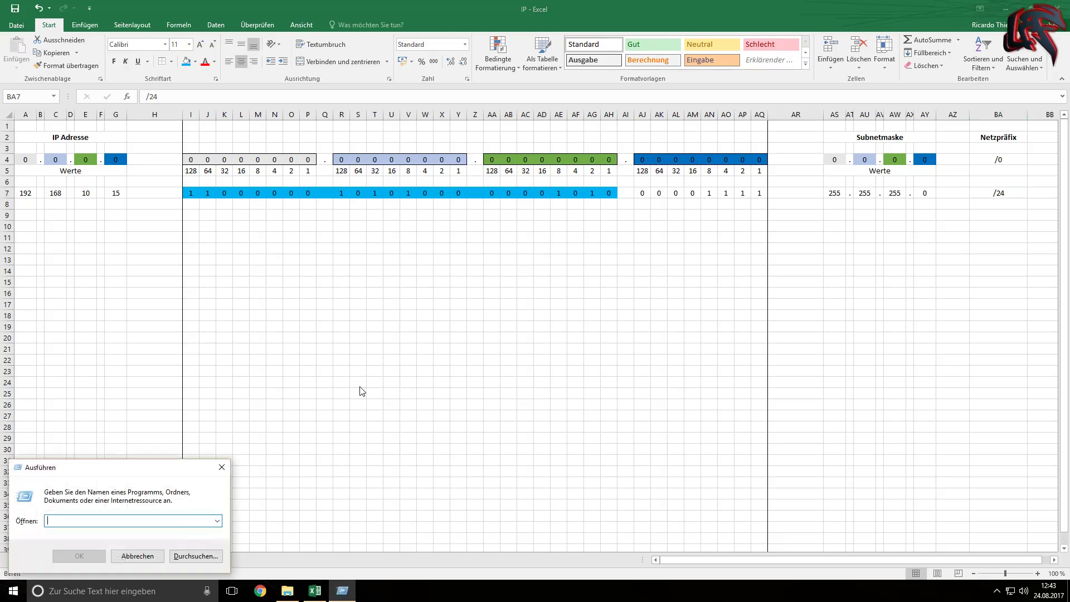
{"action": "type", "text": "cmd"}
{"action": "key", "text": "Return"}
{"action": "type", "text": "ipconfig"}
{"action": "key", "text": "Return"}
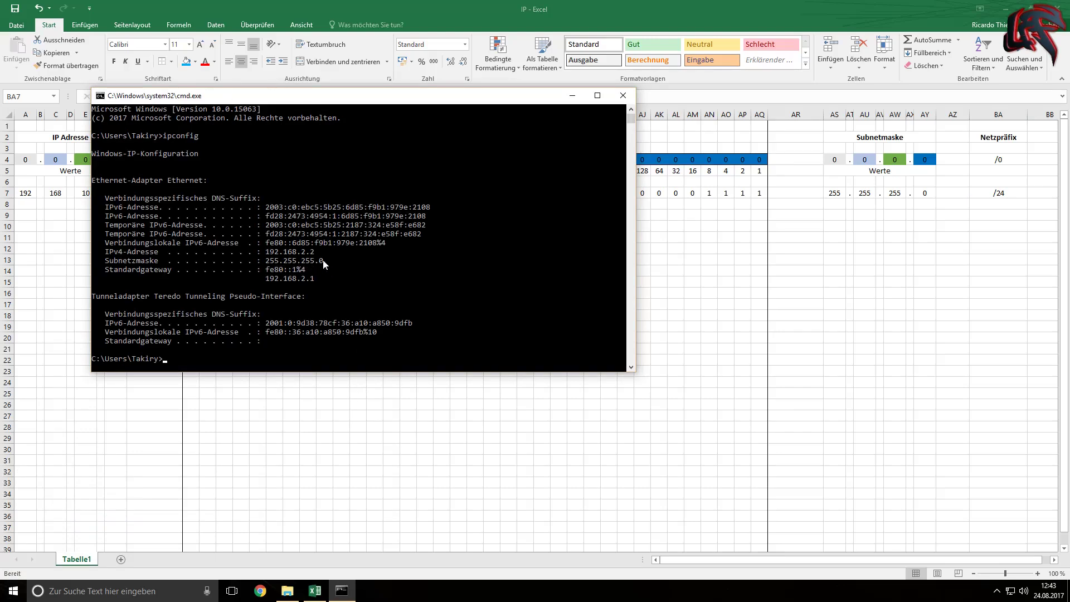
{"action": "left_click_drag", "start_coordinate": [510, 95], "coordinate": [549, 304]}
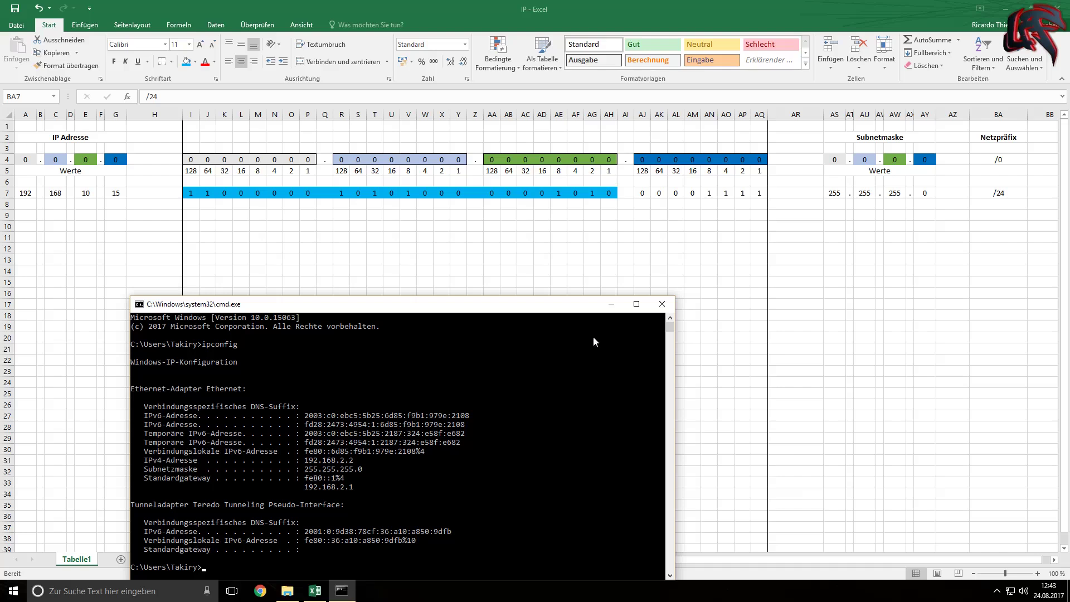
{"action": "left_click", "coordinate": [662, 303]}
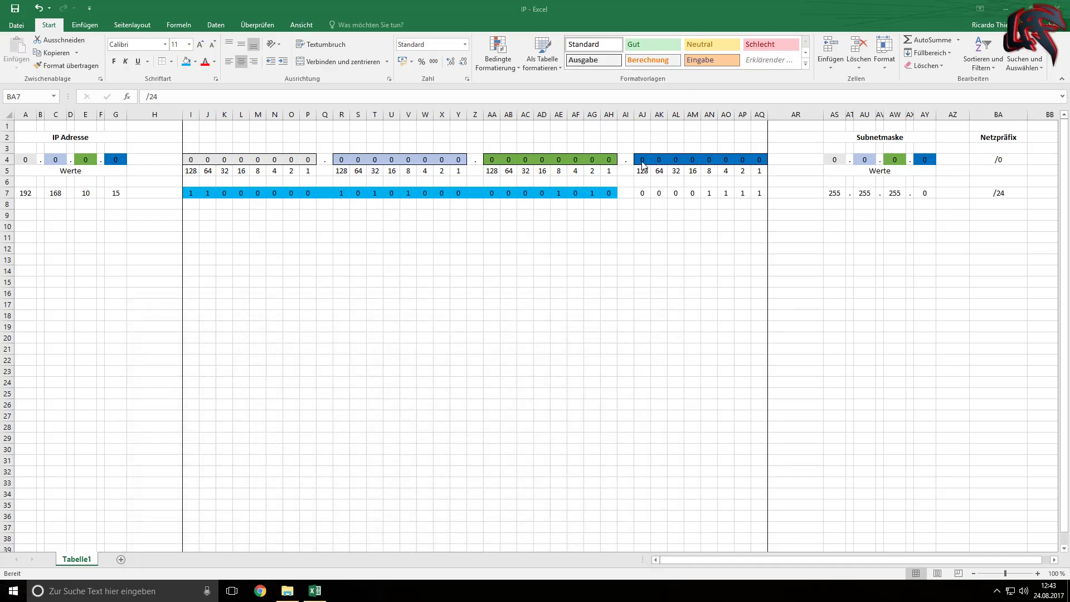
Step: Examine the last octet's bit values in AJ5:AQ5, the octet boundary in column AI, and the first two bit columns I and J
{"action": "left_click_drag", "start_coordinate": [642, 170], "coordinate": [759, 170]}
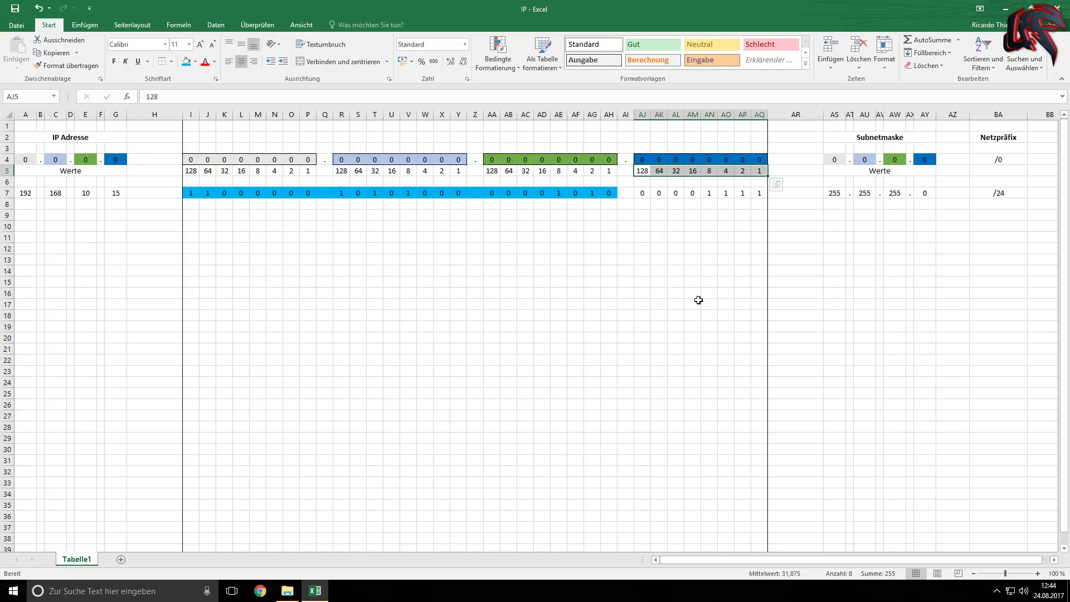
{"action": "left_click", "coordinate": [678, 301]}
{"action": "left_click_drag", "start_coordinate": [624, 127], "coordinate": [625, 321]}
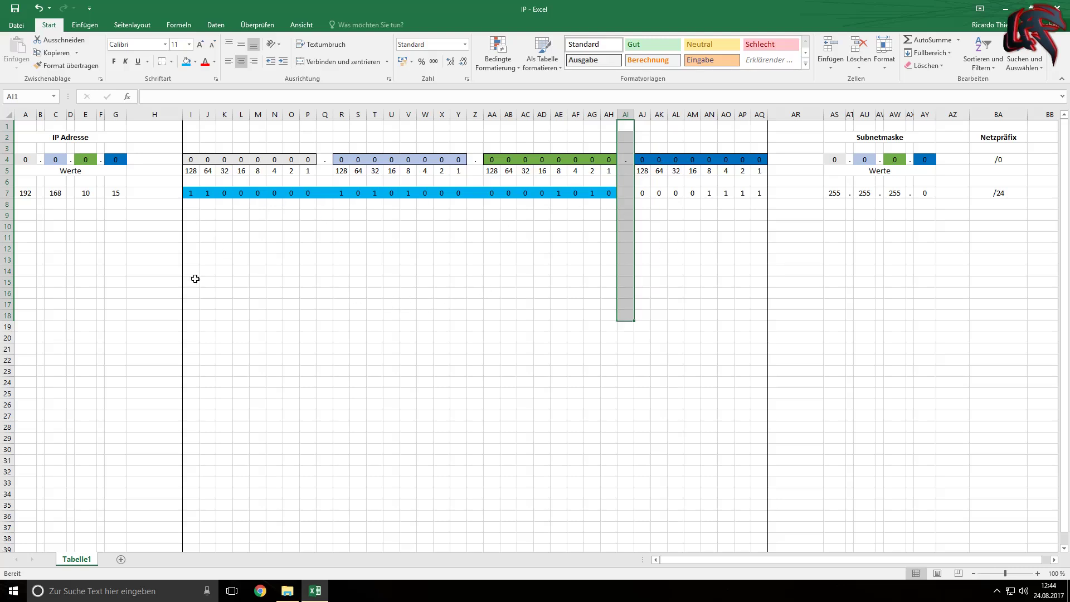
{"action": "left_click", "coordinate": [191, 172]}
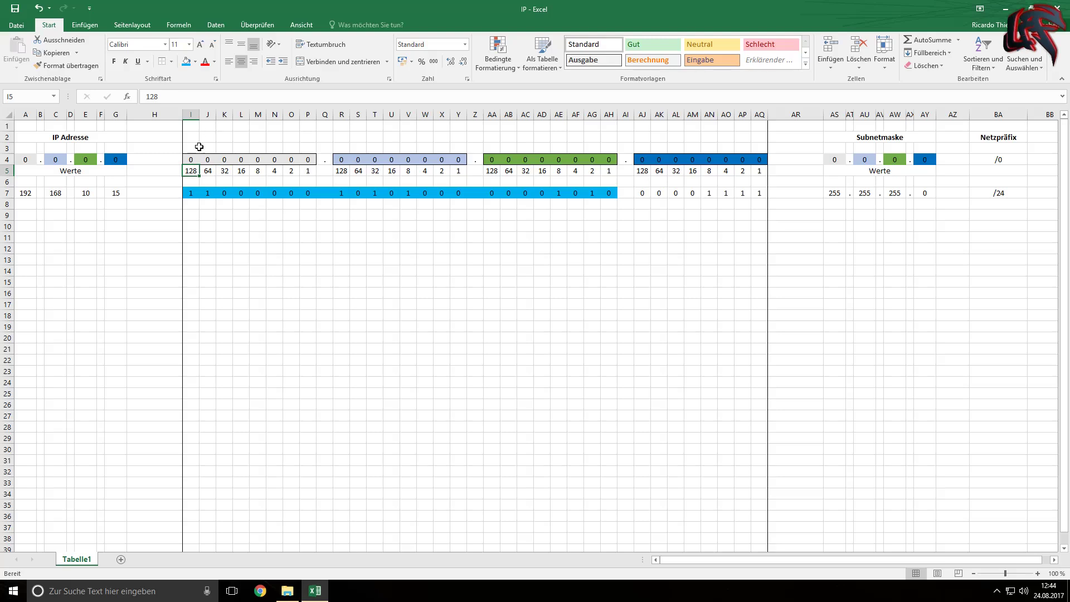
{"action": "left_click_drag", "start_coordinate": [191, 125], "coordinate": [192, 231]}
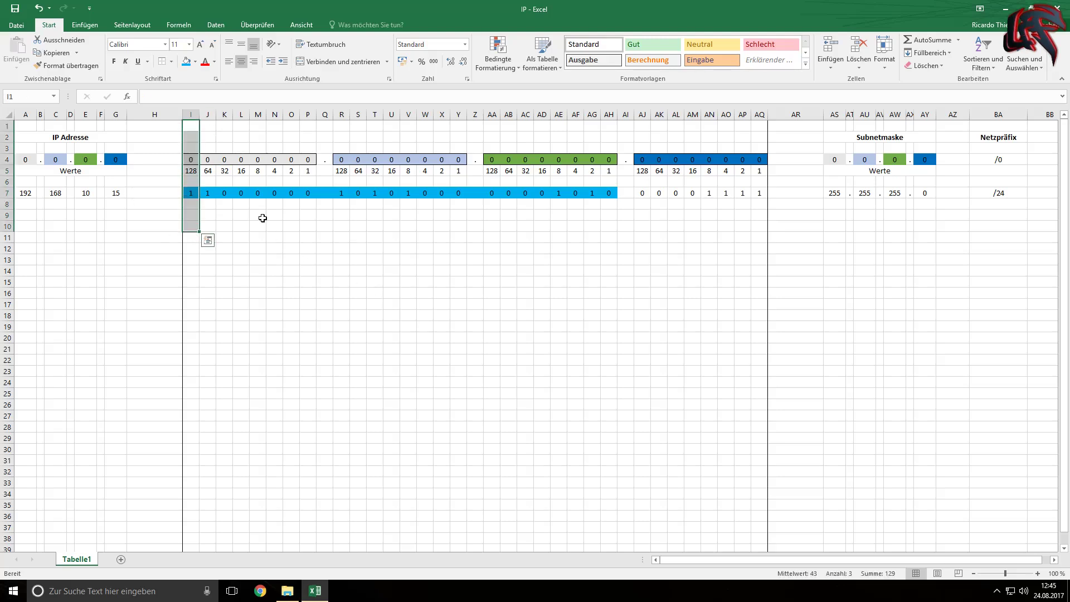
{"action": "left_click_drag", "start_coordinate": [207, 126], "coordinate": [211, 306]}
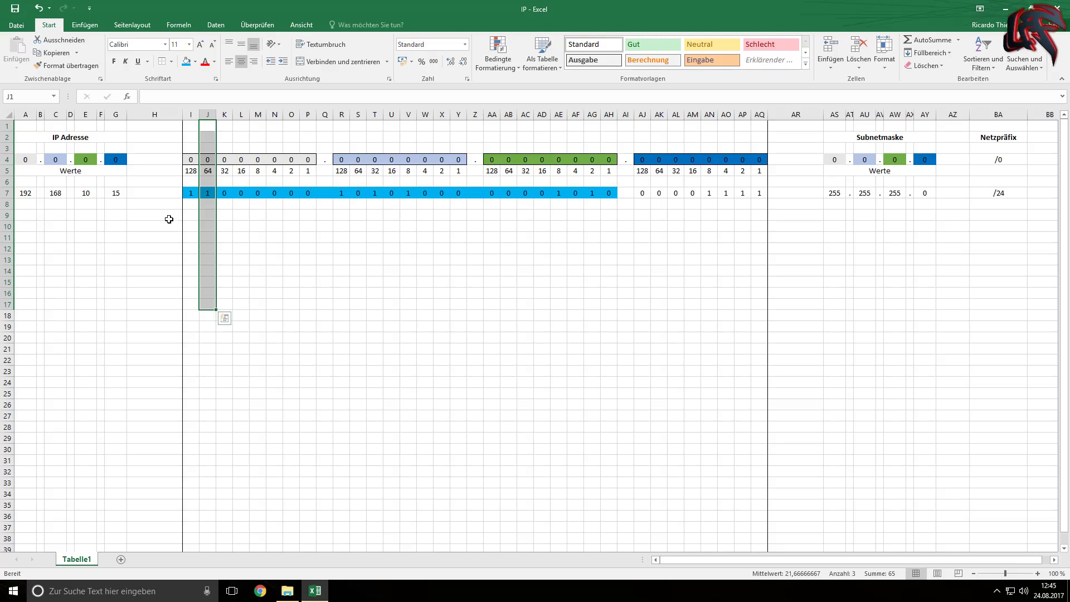
Step: Enter the network prefix /1 in BA9
{"action": "left_click", "coordinate": [998, 216]}
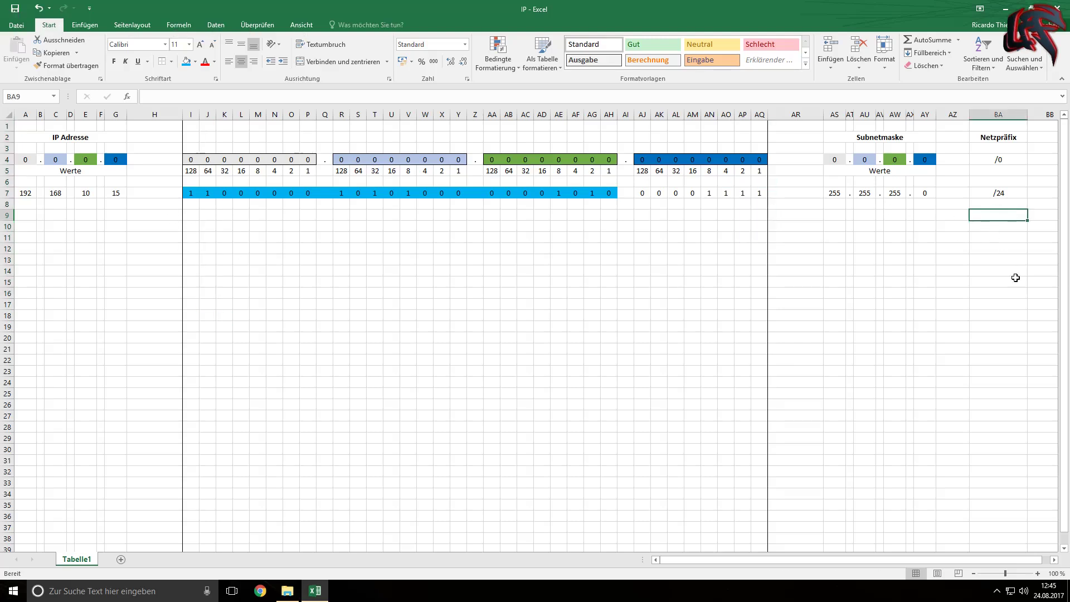
{"action": "left_click", "coordinate": [232, 96]}
{"action": "type", "text": "/1"}
{"action": "left_click", "coordinate": [962, 327]}
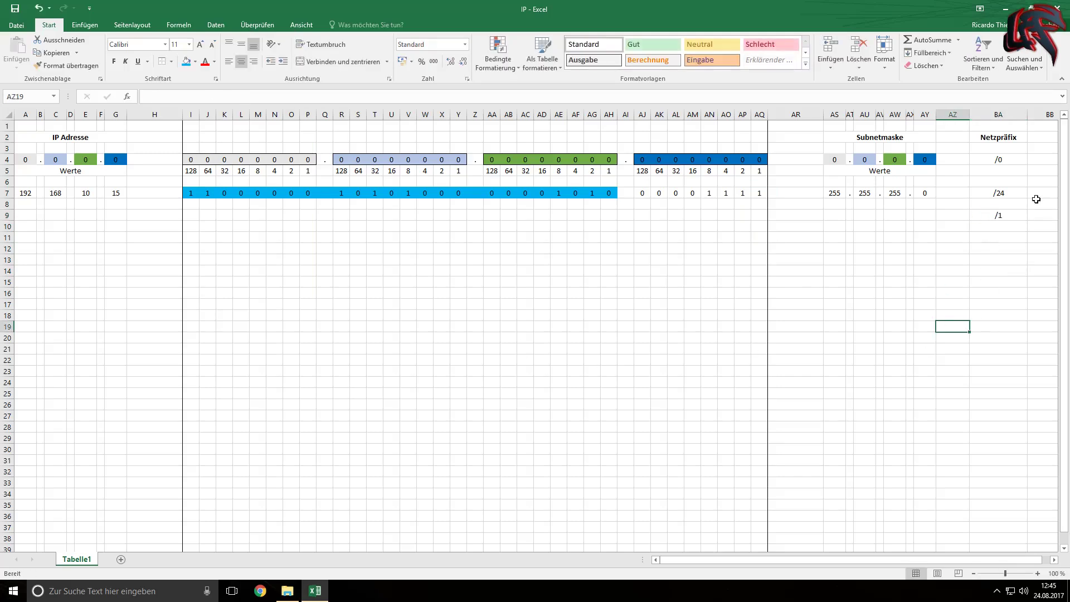
Step: Enter the subnet mask 128.0.0.0 in AS9:AY9, with one octet or separating dot per cell
{"action": "left_click", "coordinate": [192, 217]}
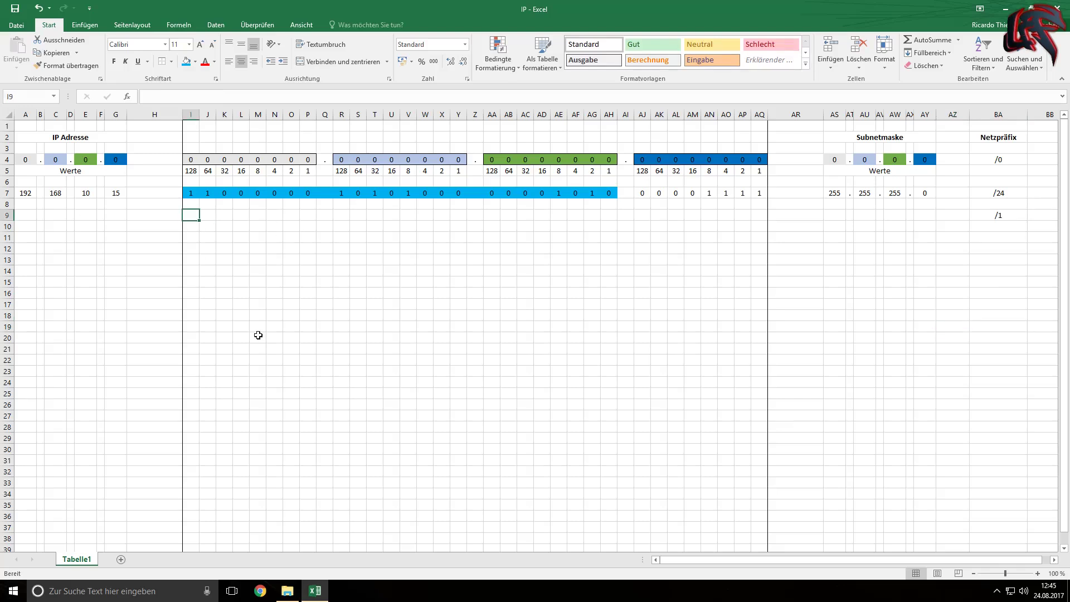
{"action": "left_click", "coordinate": [834, 216]}
{"action": "type", "text": "128"}
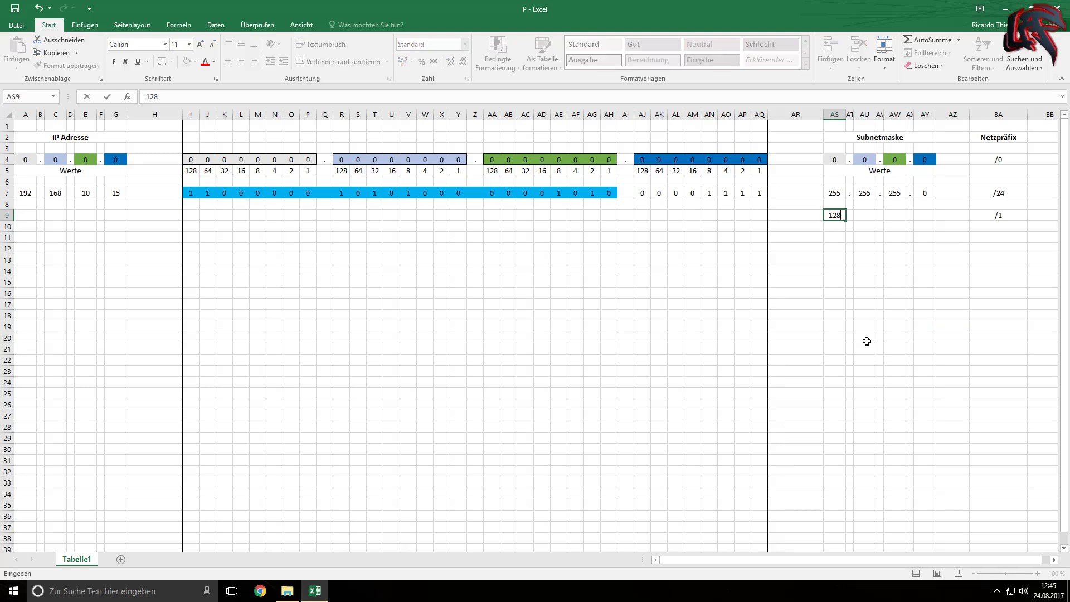
{"action": "key", "text": "Tab"}
{"action": "key", "text": "Tab"}
{"action": "key", "text": "Tab"}
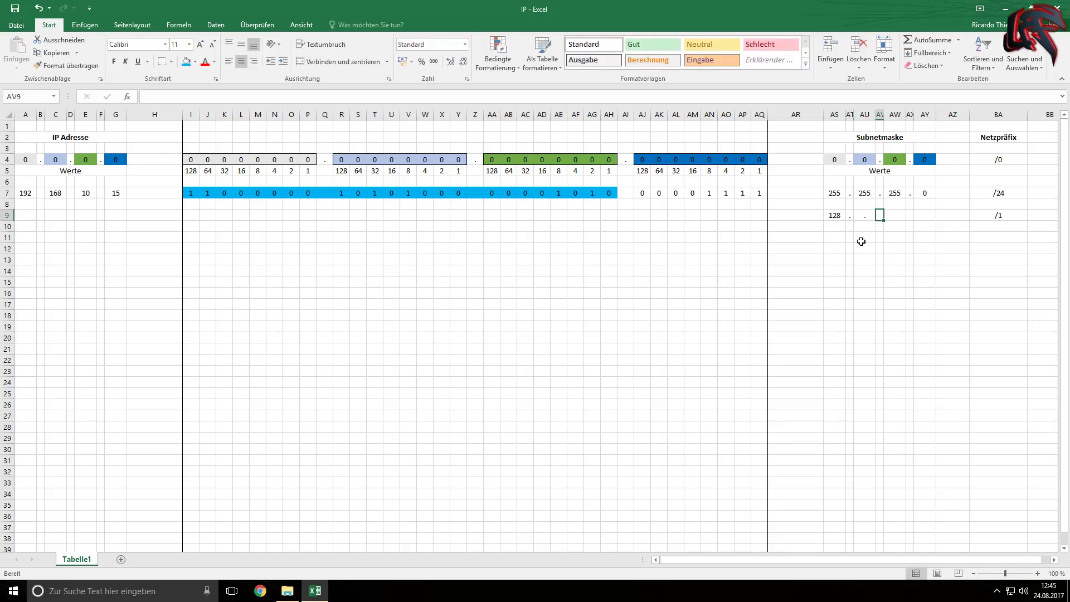
{"action": "left_click", "coordinate": [864, 217]}
{"action": "type", "text": "0"}
{"action": "key", "text": "Tab"}
{"action": "type", "text": "."}
{"action": "key", "text": "Tab"}
{"action": "type", "text": "0"}
{"action": "key", "text": "Tab"}
{"action": "type", "text": "."}
{"action": "key", "text": "Tab"}
{"action": "type", "text": "0"}
{"action": "left_click", "coordinate": [884, 309]}
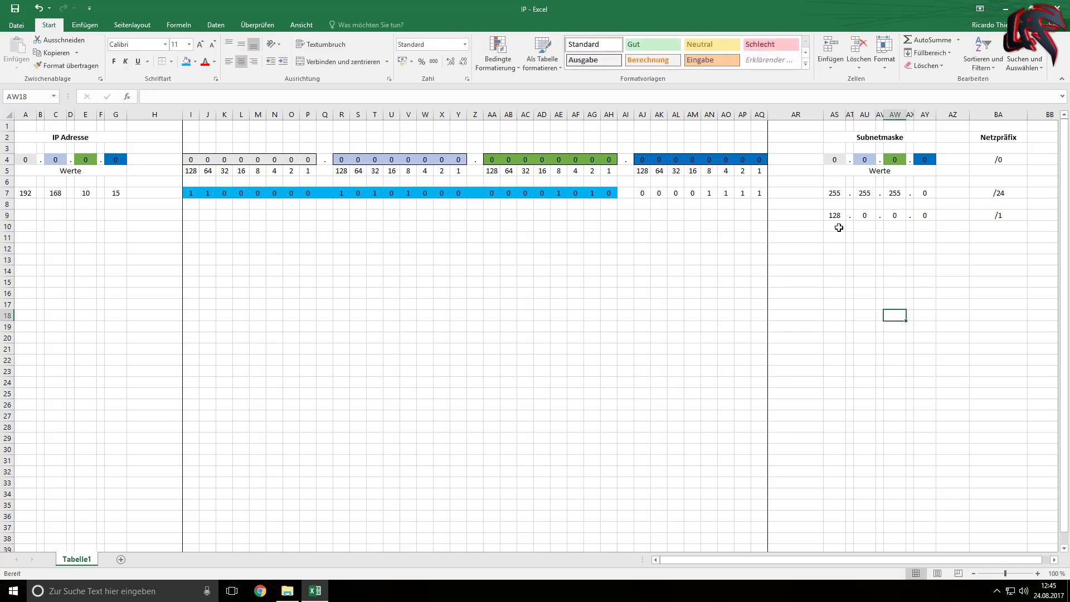
Step: Fill the first octet's bits in I9:P9 with a 1 followed by seven 0s and compare them with the bit values above
{"action": "left_click", "coordinate": [195, 215]}
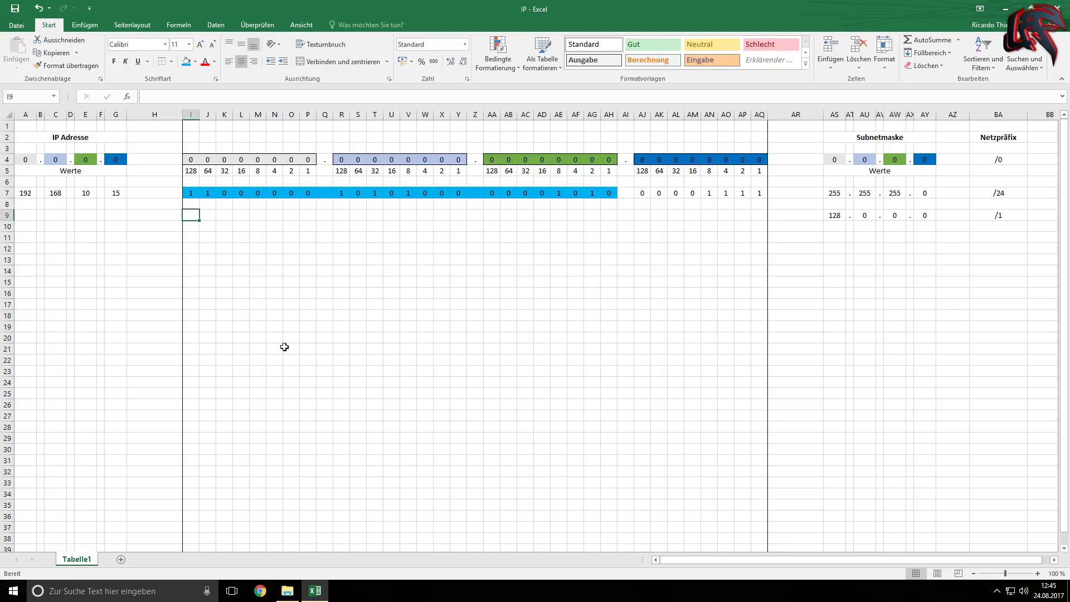
{"action": "type", "text": "1"}
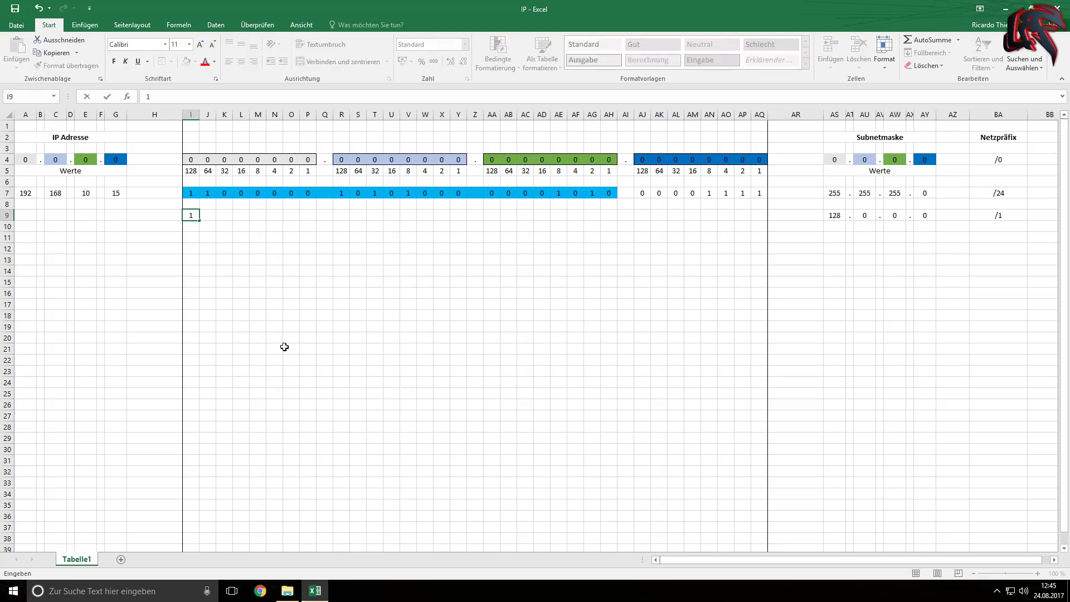
{"action": "left_click", "coordinate": [208, 215]}
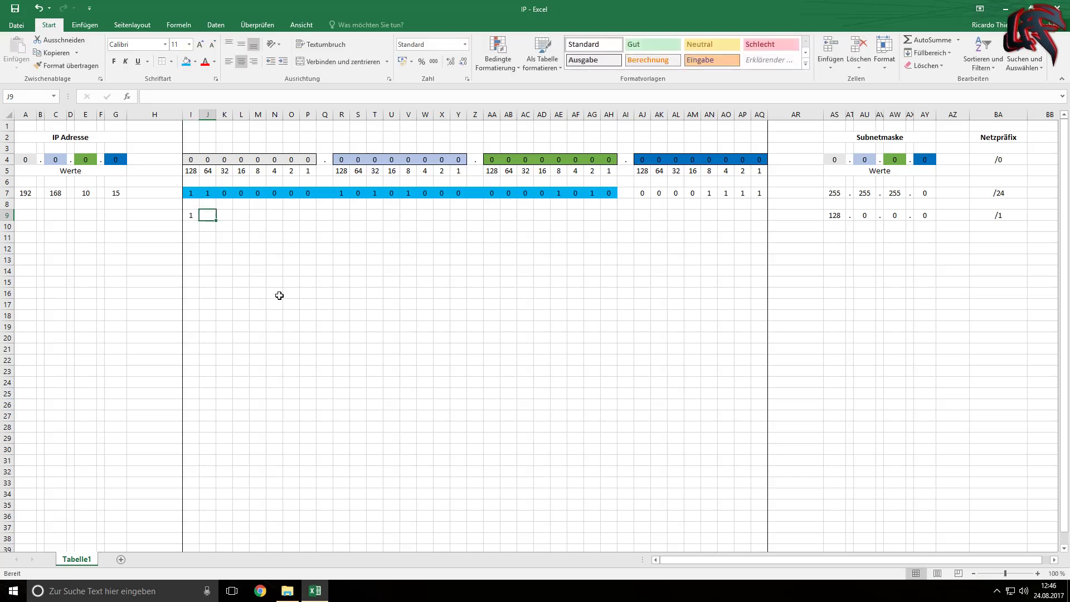
{"action": "type", "text": "0\t0\t0\t0\t0\t0\t0"}
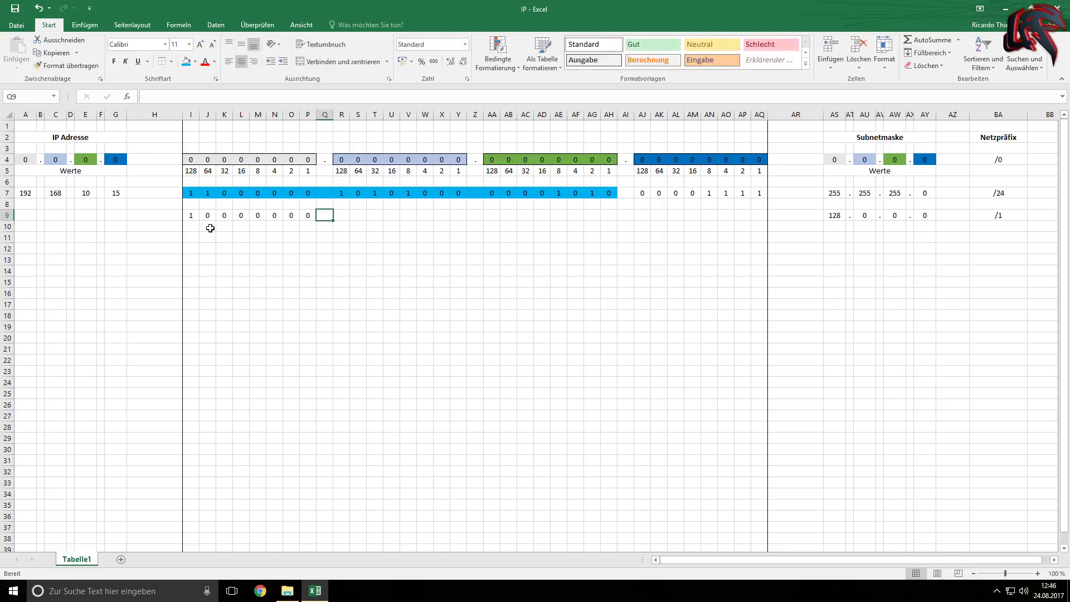
{"action": "left_click", "coordinate": [187, 171]}
{"action": "left_click", "coordinate": [191, 217]}
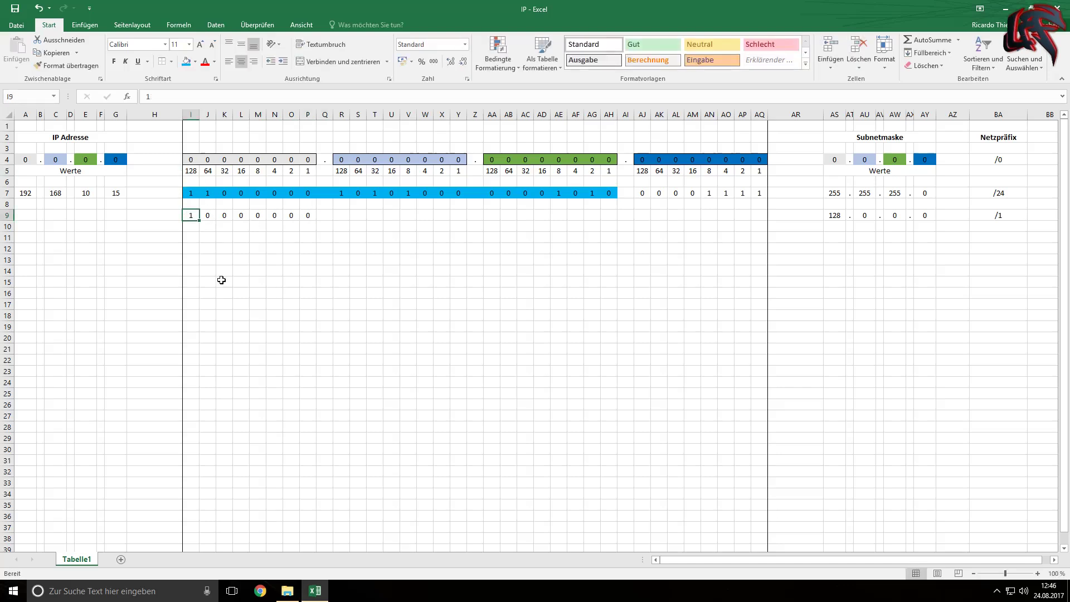
{"action": "left_click_drag", "start_coordinate": [206, 216], "coordinate": [311, 215]}
{"action": "left_click", "coordinate": [308, 293]}
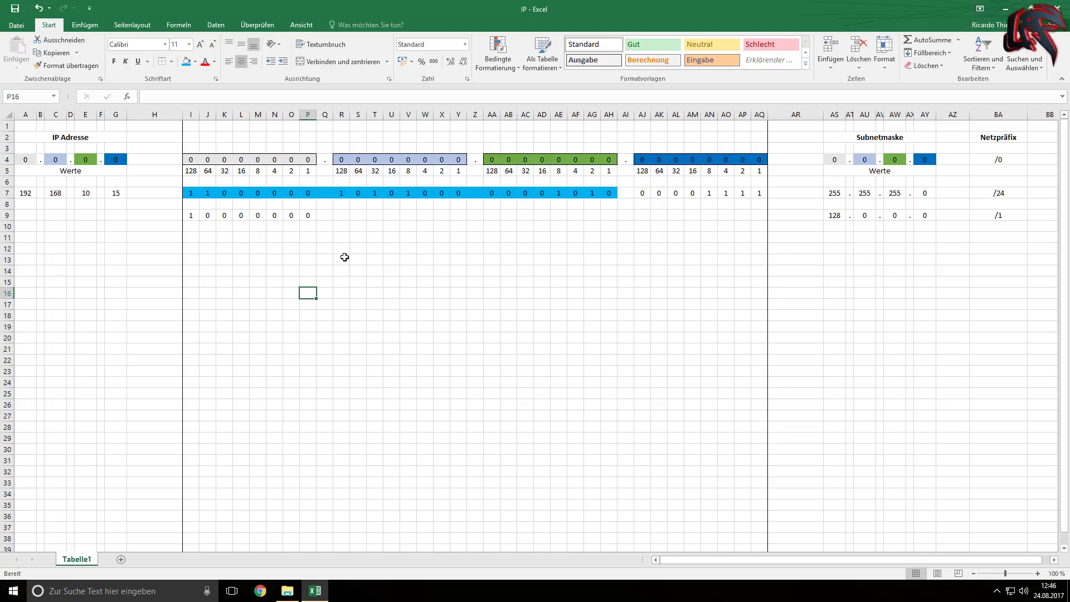
Step: Enter the example IP address 128.13.122.255 in A9:G9, with one octet or separating dot per cell
{"action": "left_click", "coordinate": [25, 217]}
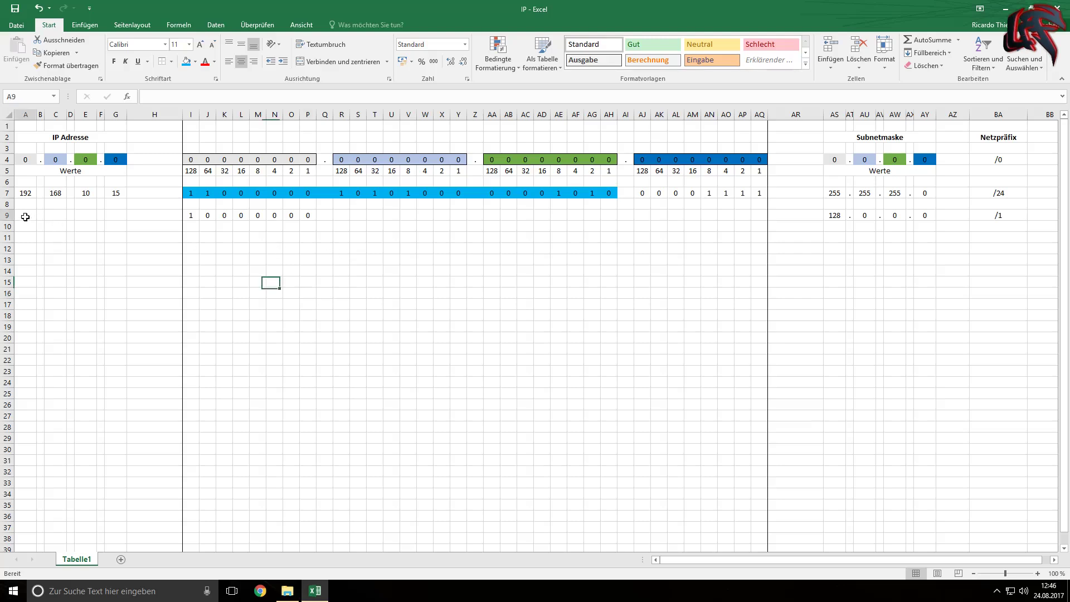
{"action": "type", "text": "128"}
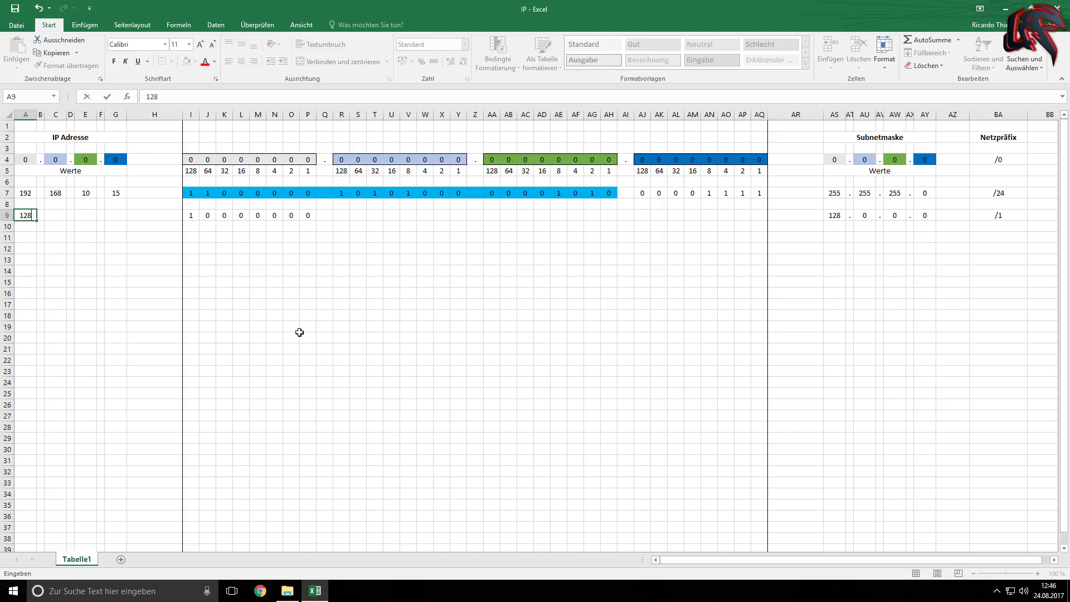
{"action": "key", "text": "Tab"}
{"action": "key", "text": "Tab"}
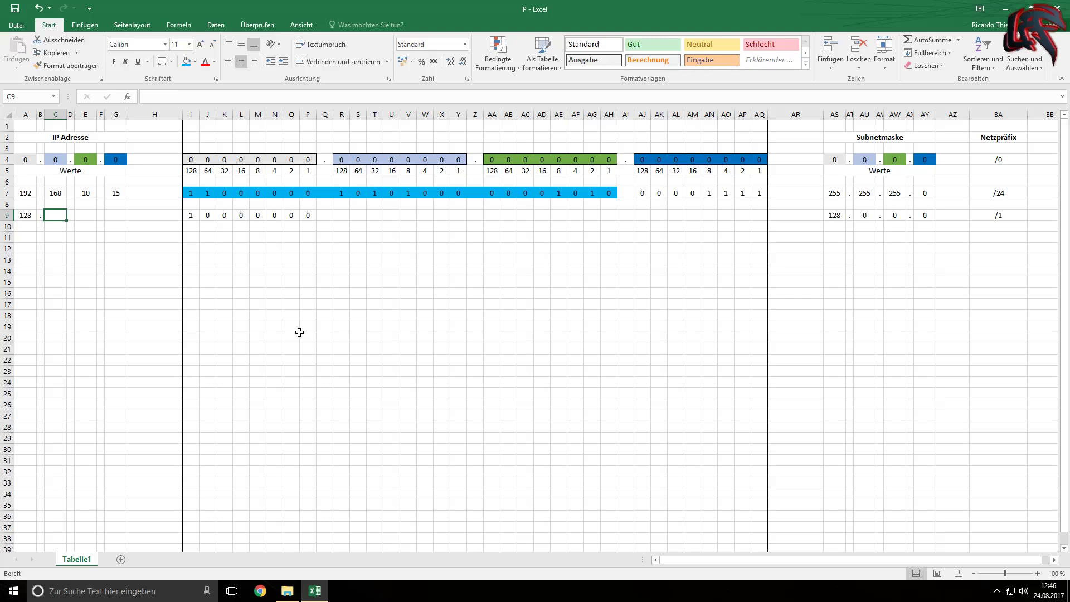
{"action": "type", "text": "13"}
{"action": "key", "text": "Tab"}
{"action": "type", "text": "."}
{"action": "key", "text": "Tab"}
{"action": "type", "text": "122"}
{"action": "key", "text": "Tab"}
{"action": "type", "text": "."}
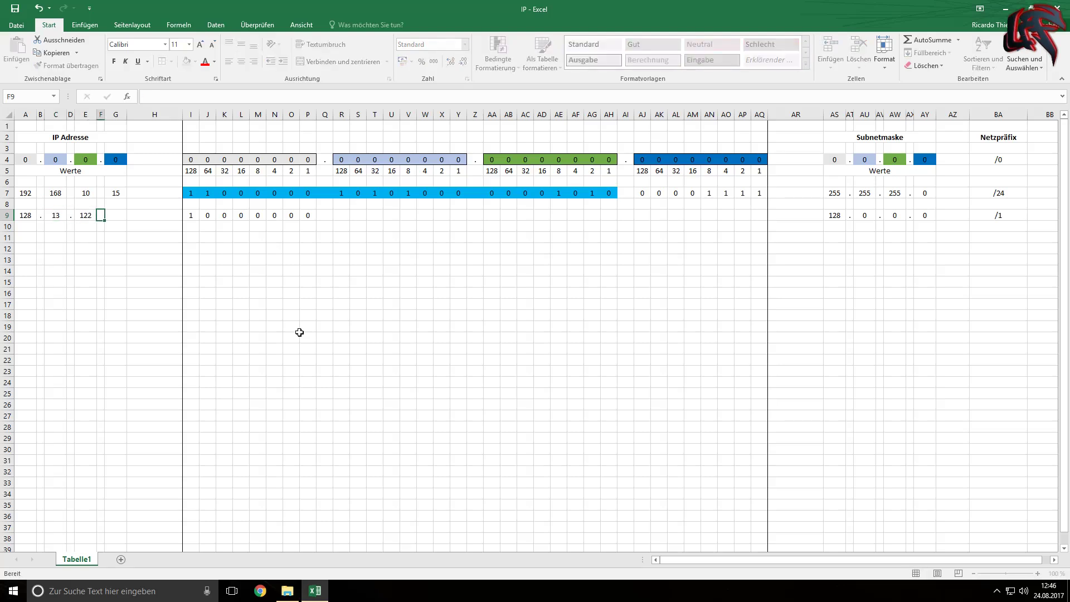
{"action": "key", "text": "Tab"}
{"action": "type", "text": "2"}
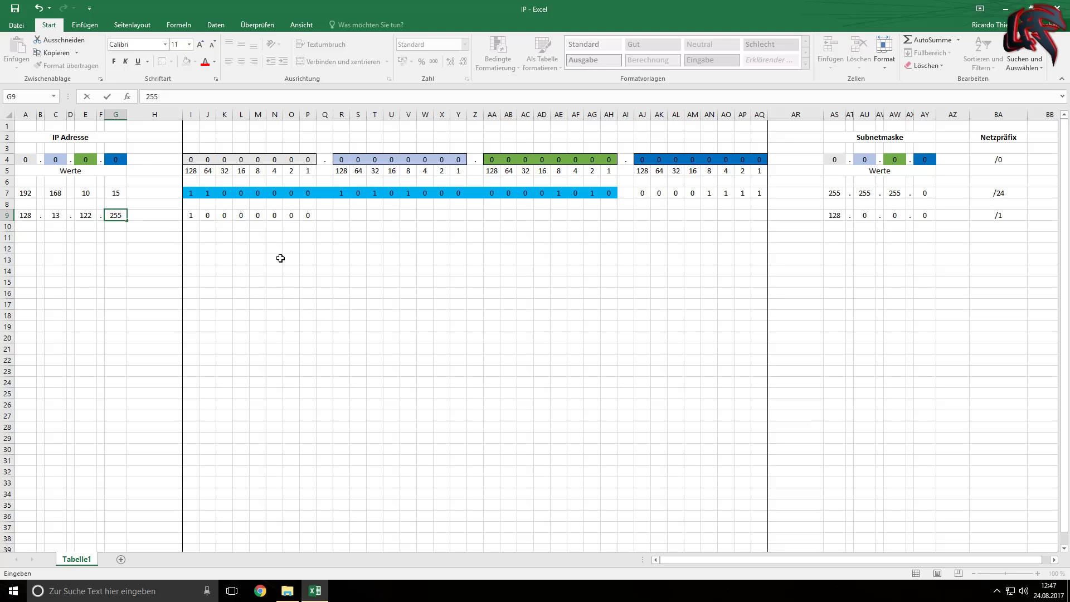
Step: Change the example IP address's third octet in E9 to 123
{"action": "left_click", "coordinate": [86, 215]}
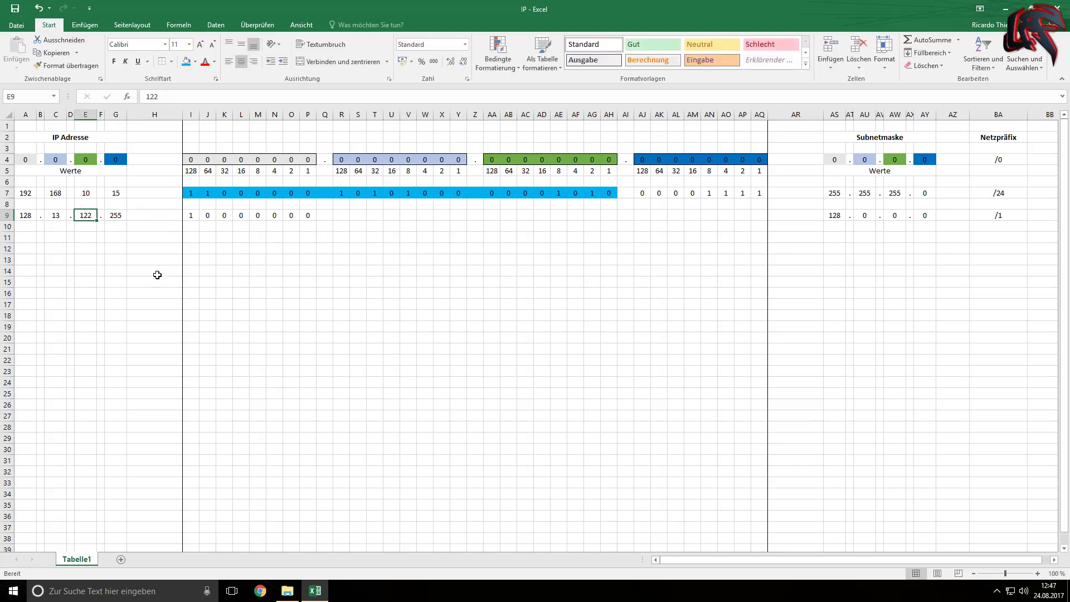
{"action": "key", "text": "F2"}
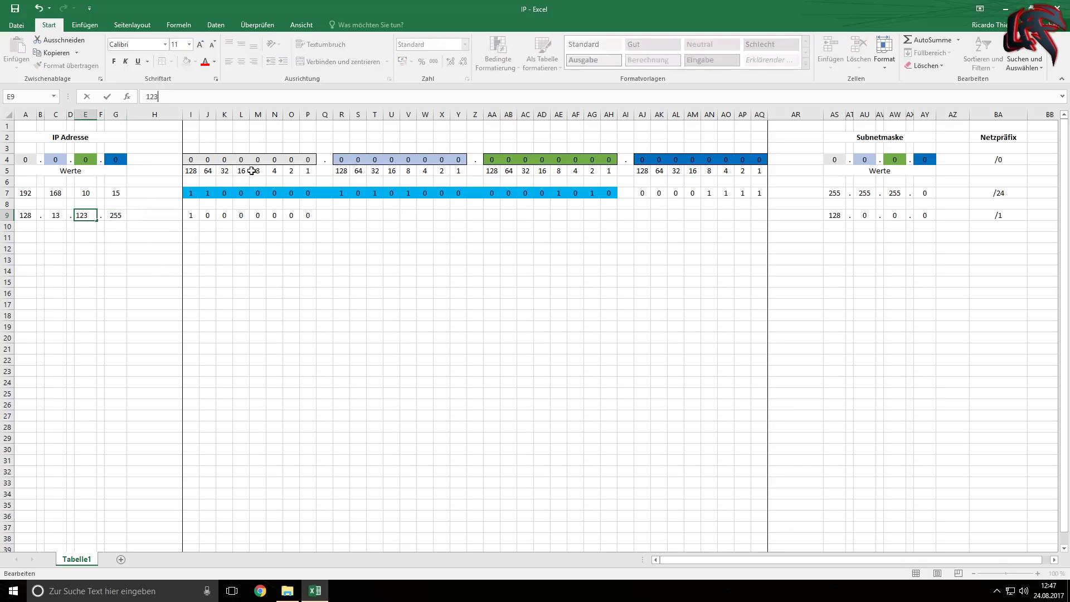
{"action": "left_click", "coordinate": [504, 382]}
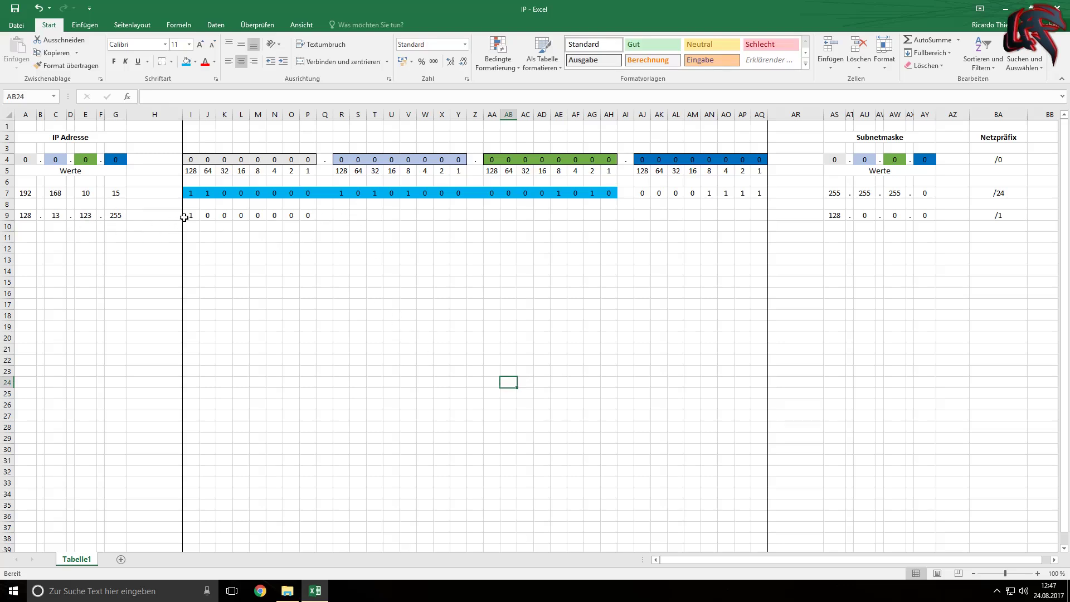
Step: Clear the first octet's bits from I9:P9
{"action": "left_click_drag", "start_coordinate": [188, 217], "coordinate": [307, 217]}
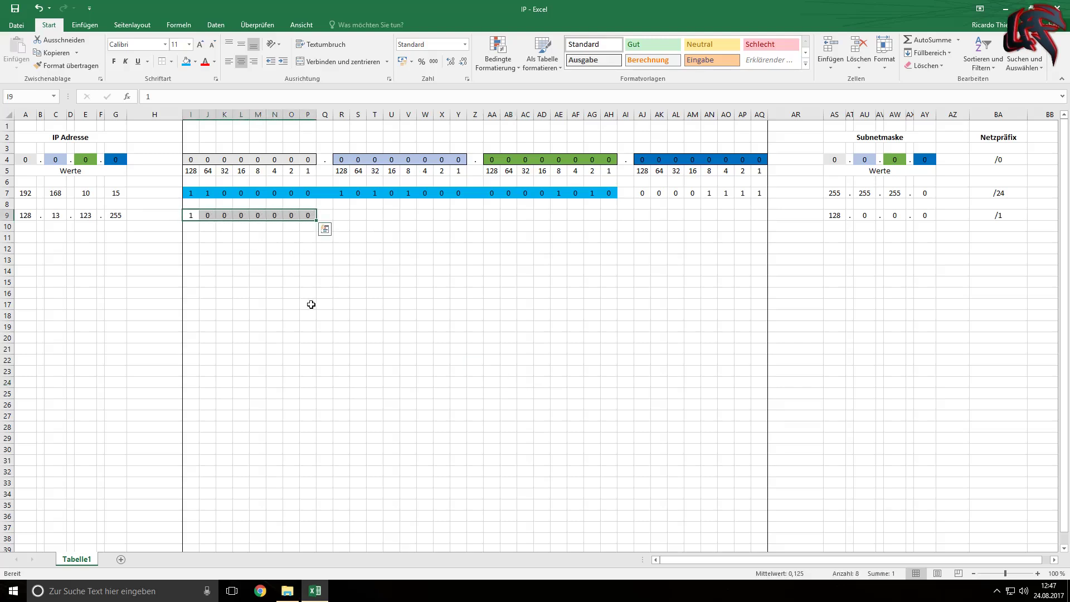
{"action": "key", "text": "Delete"}
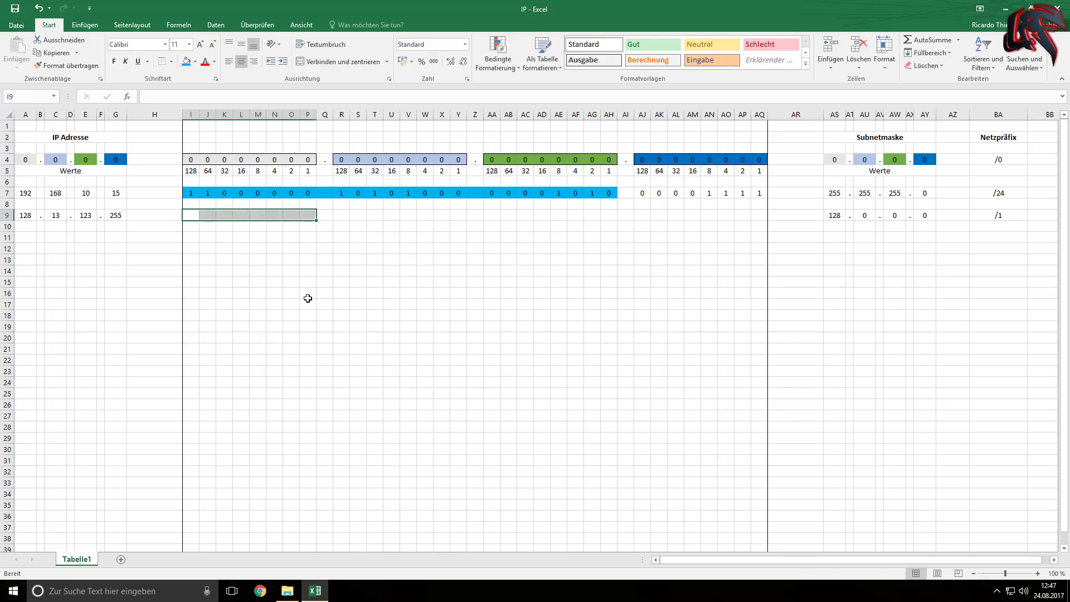
{"action": "left_click", "coordinate": [607, 218]}
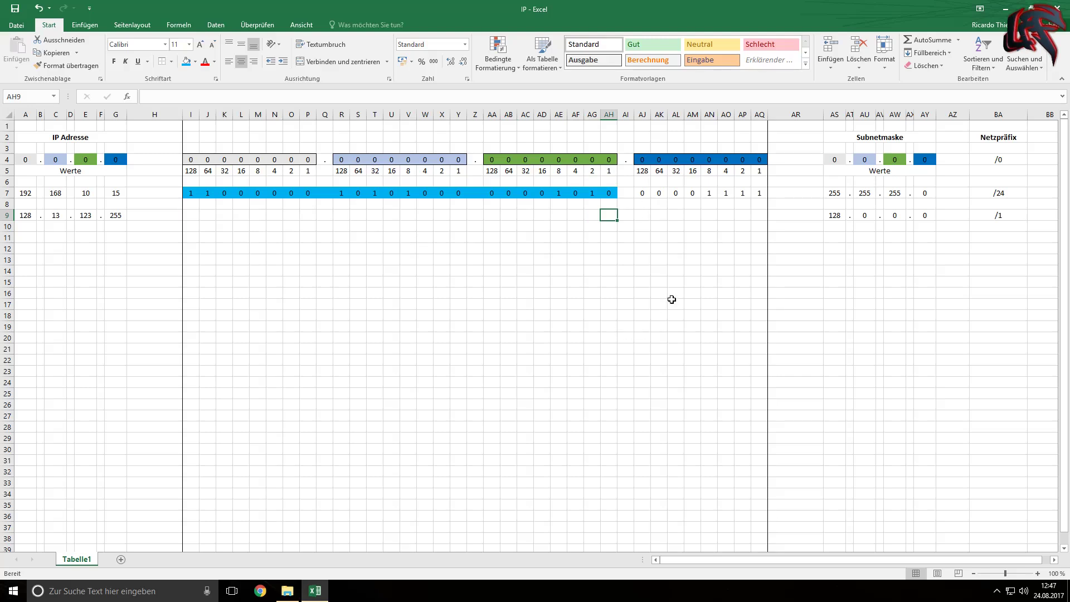
Step: Review the example address, mask and prefix across row 9 and compare the empty bit cells with the binary digits in row 7
{"action": "left_click_drag", "start_coordinate": [31, 214], "coordinate": [972, 215]}
{"action": "left_click", "coordinate": [485, 271]}
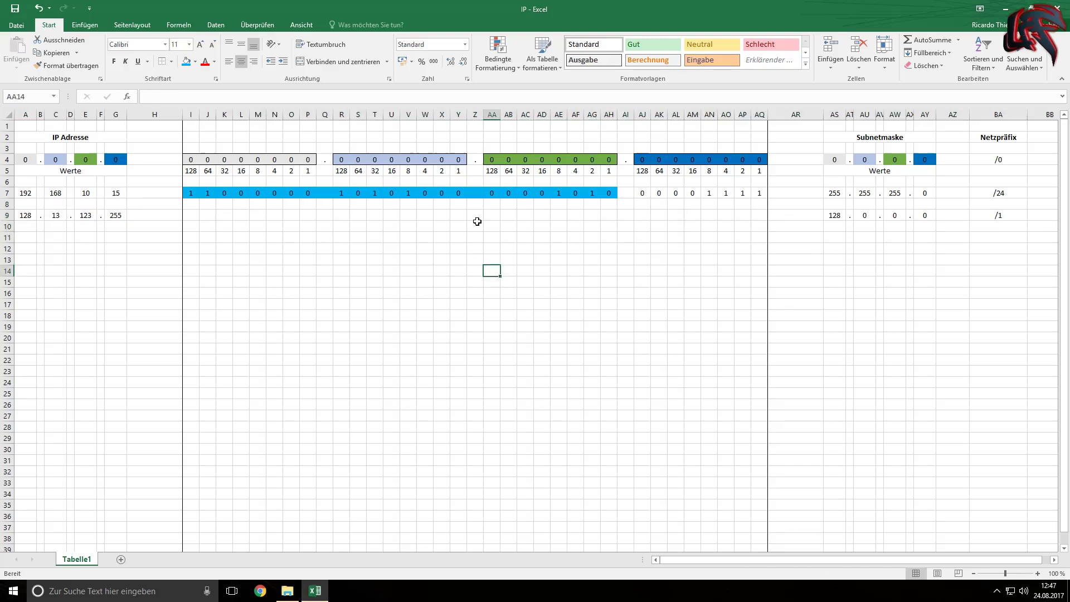
{"action": "left_click", "coordinate": [23, 214]}
{"action": "left_click", "coordinate": [85, 217]}
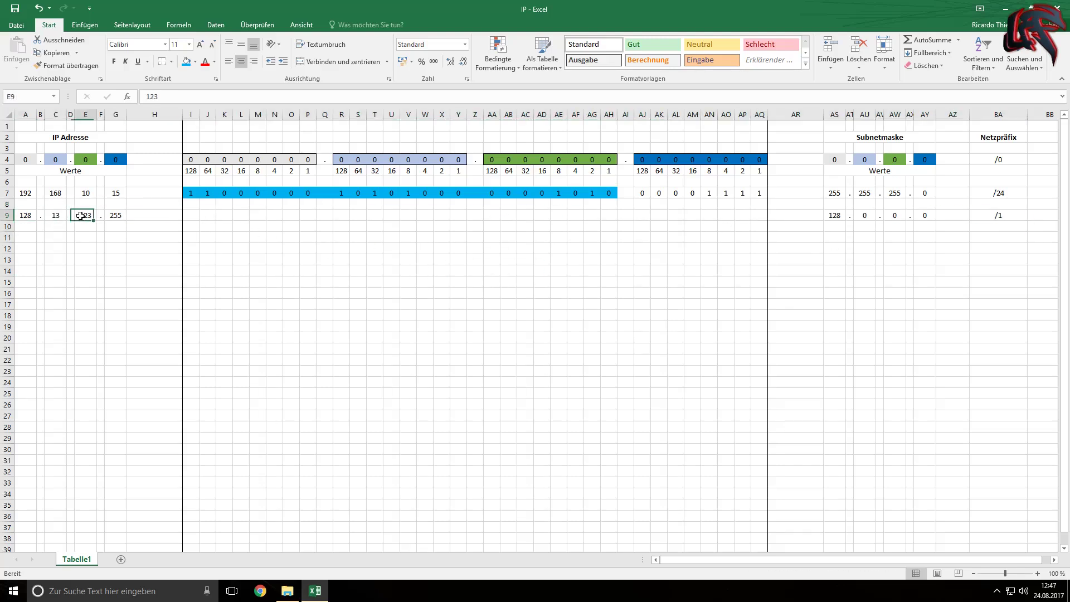
{"action": "left_click", "coordinate": [115, 215]}
{"action": "left_click_drag", "start_coordinate": [224, 192], "coordinate": [711, 193]}
{"action": "left_click", "coordinate": [458, 304]}
{"action": "left_click_drag", "start_coordinate": [229, 216], "coordinate": [475, 217]}
{"action": "left_click", "coordinate": [374, 315]}
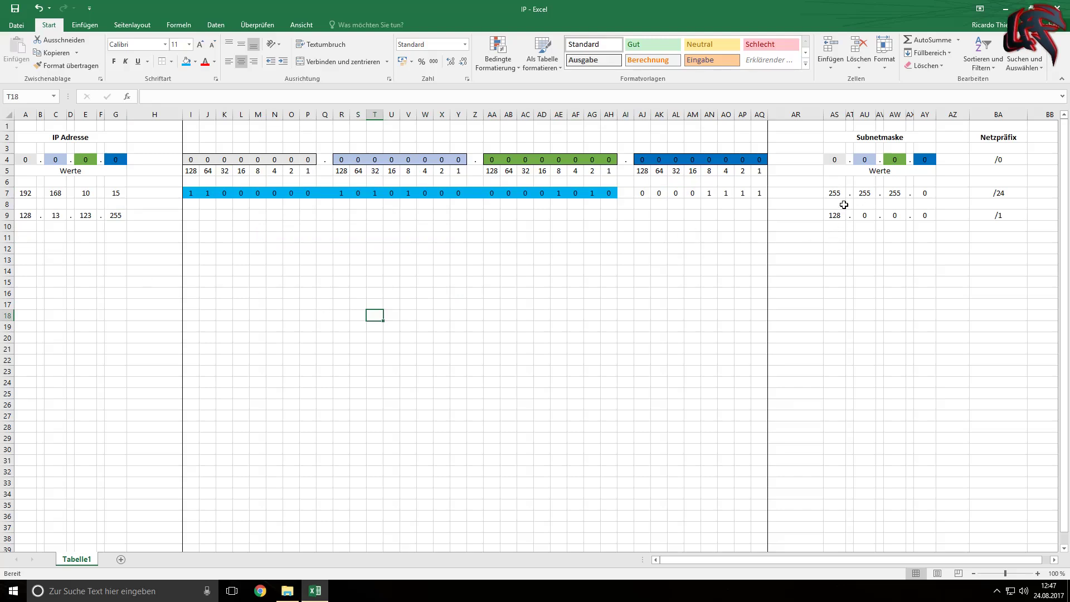
{"action": "left_click_drag", "start_coordinate": [833, 210], "coordinate": [925, 217]}
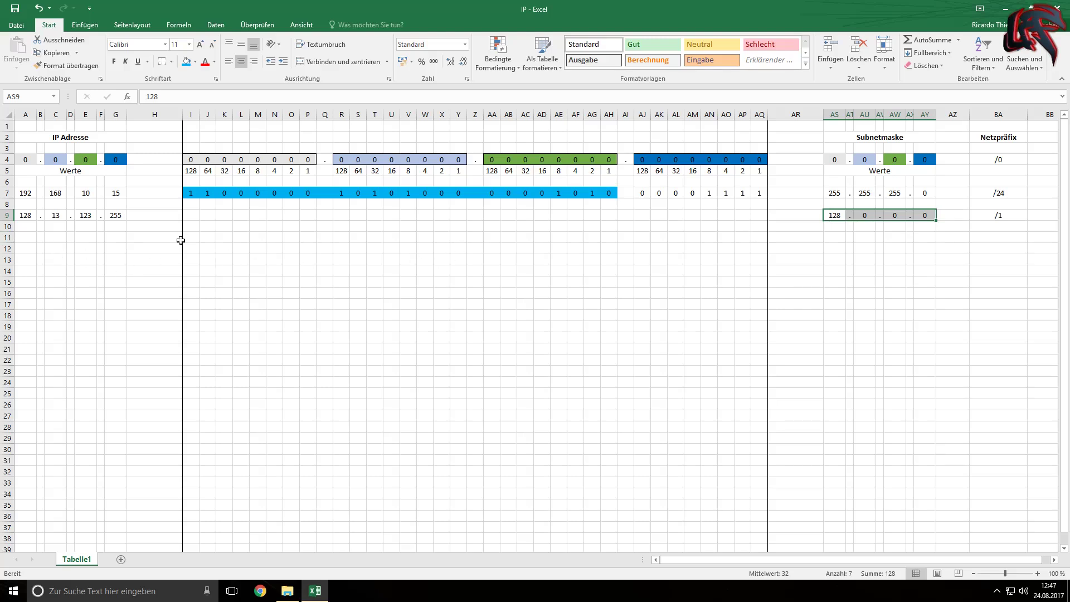
{"action": "mouse_move", "coordinate": [943, 239]}
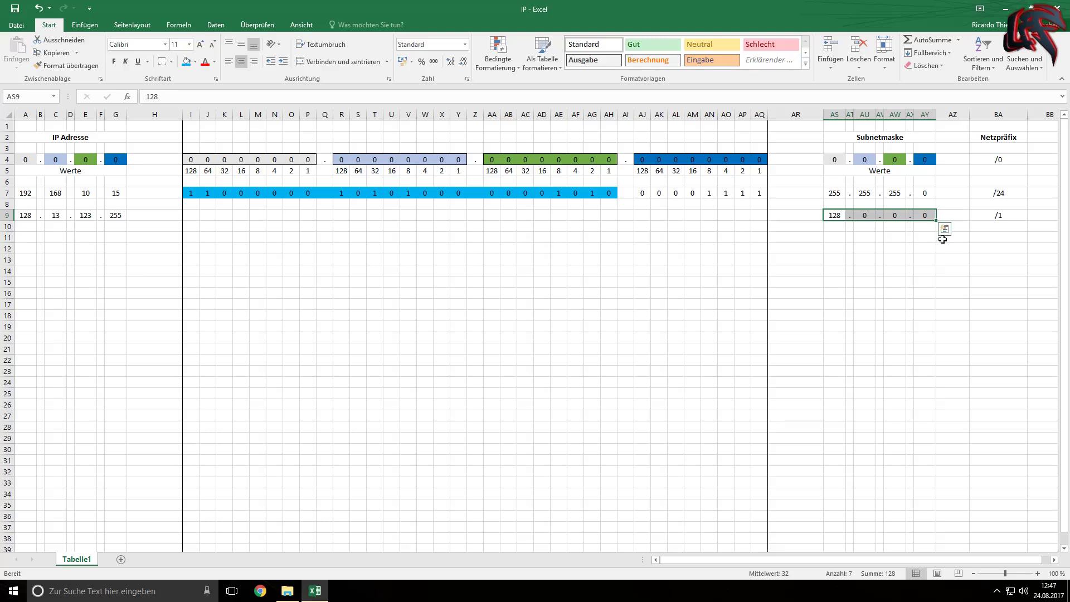
{"action": "left_click", "coordinate": [189, 227]}
{"action": "left_click", "coordinate": [191, 236]}
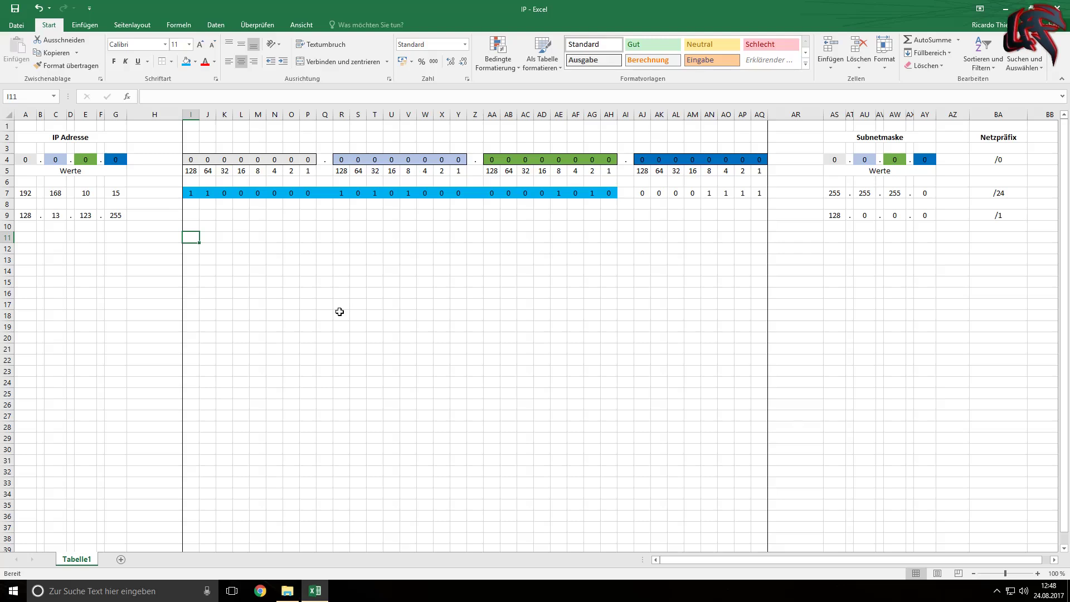
Step: Enter the network prefix /32 in BA11 and change it to /31
{"action": "left_click", "coordinate": [999, 239]}
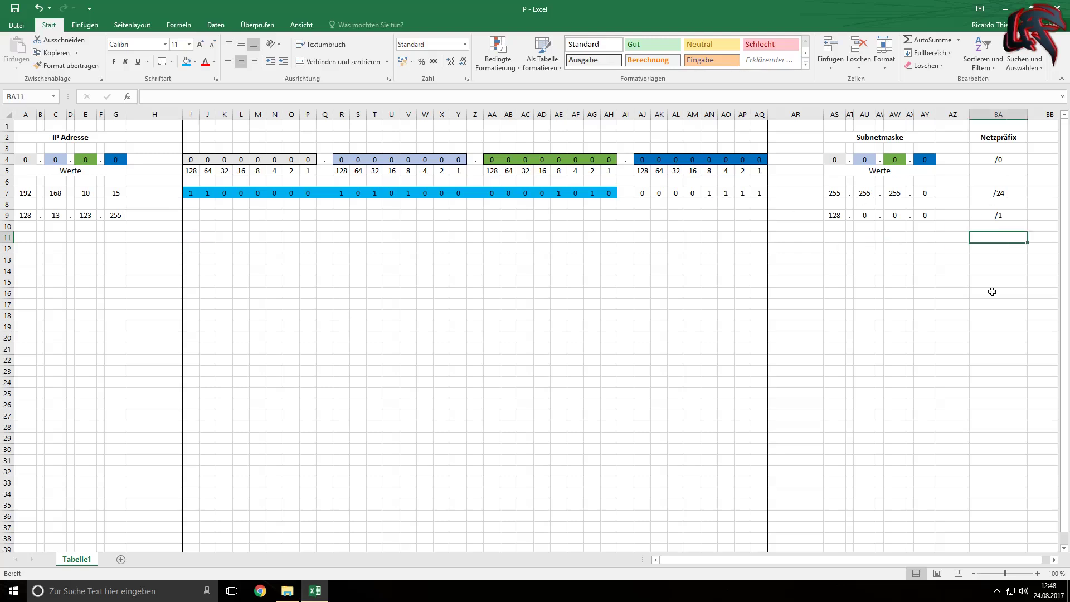
{"action": "key", "text": "alt"}
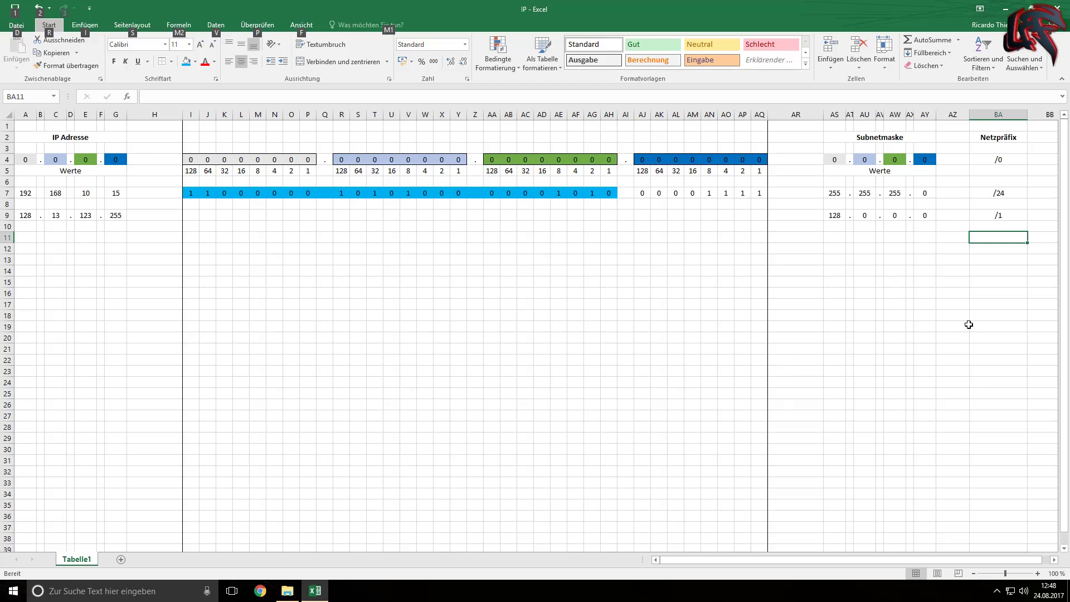
{"action": "key", "text": "Escape"}
{"action": "left_click", "coordinate": [162, 94]}
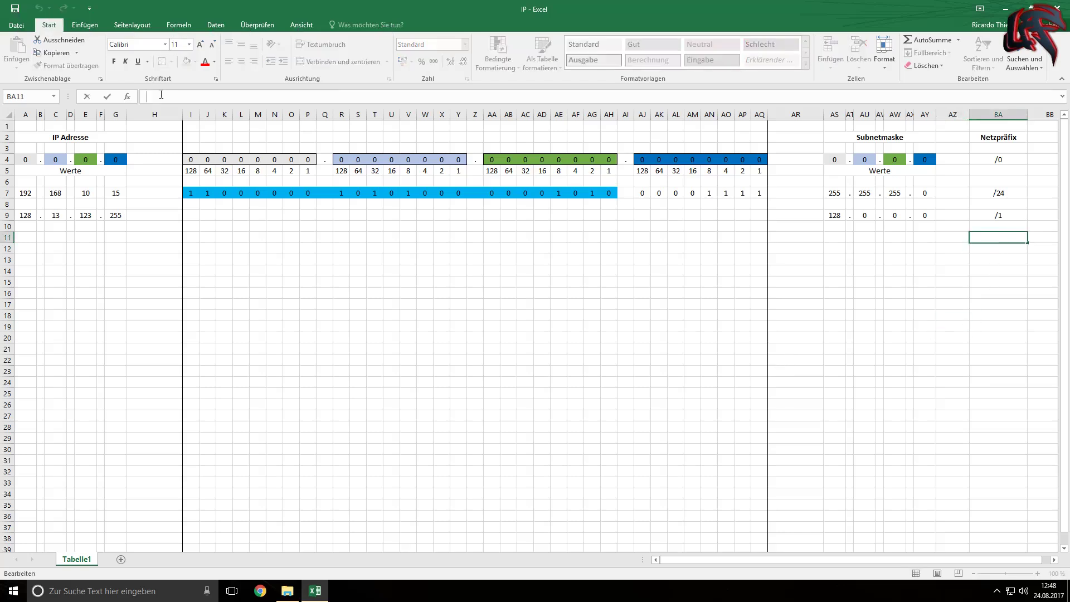
{"action": "left_click_drag", "start_coordinate": [488, 293], "coordinate": [488, 282]}
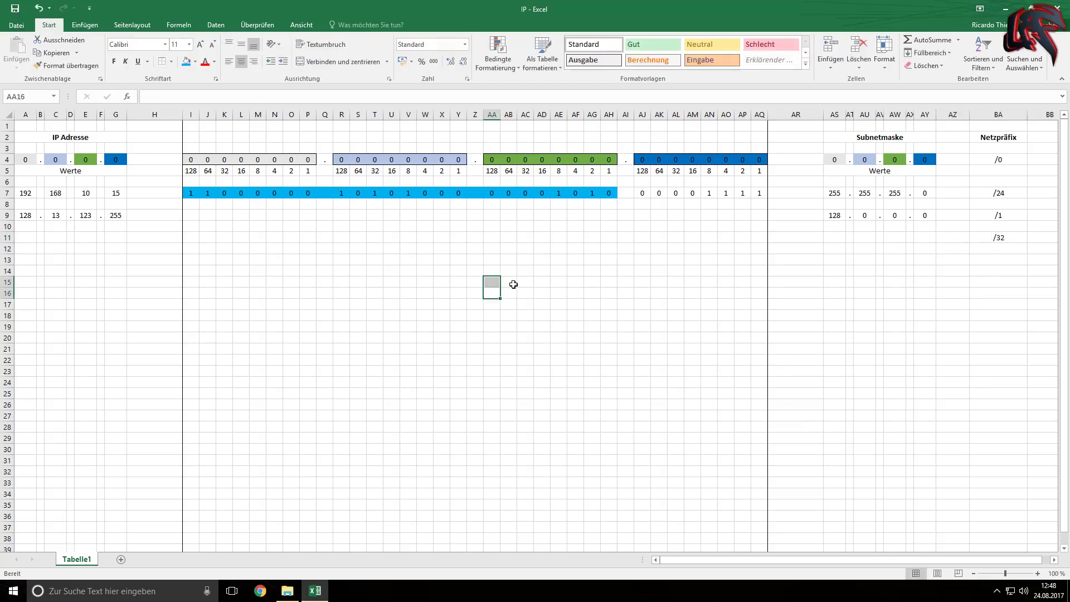
{"action": "left_click", "coordinate": [1013, 243]}
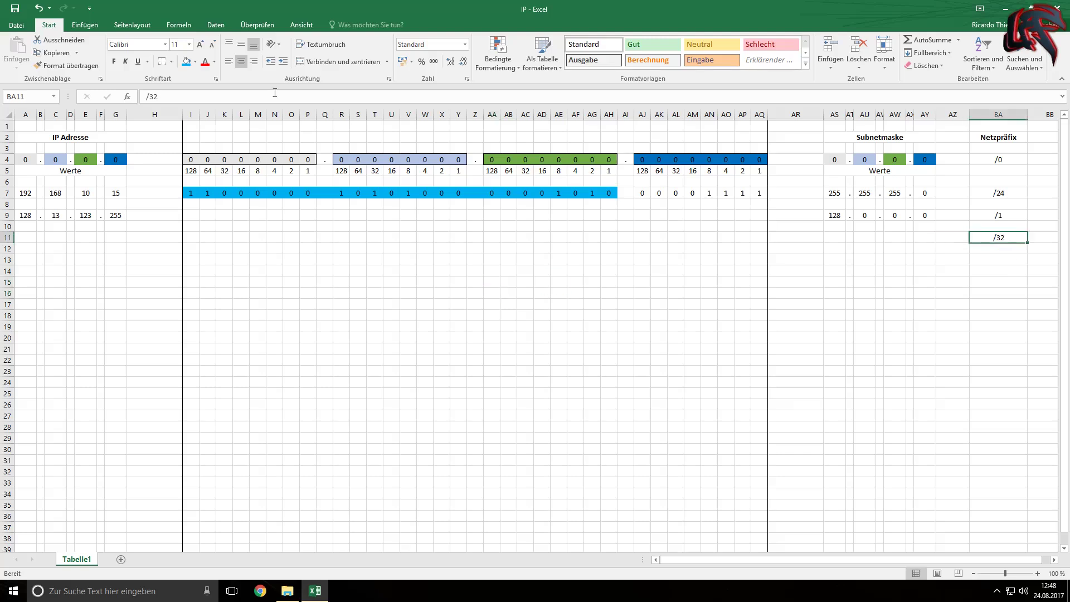
{"action": "left_click", "coordinate": [161, 97]}
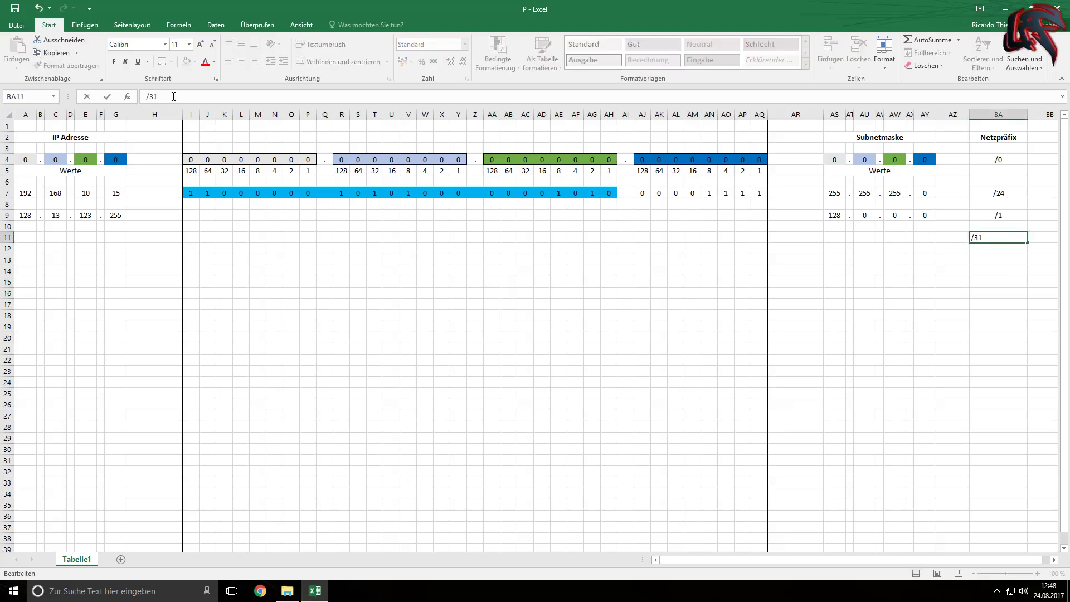
{"action": "key", "text": "Return"}
Step: Enter the first three mask octets as 255.255.255. in AS11:AX11, with one octet or separating dot per cell
{"action": "left_click", "coordinate": [834, 239]}
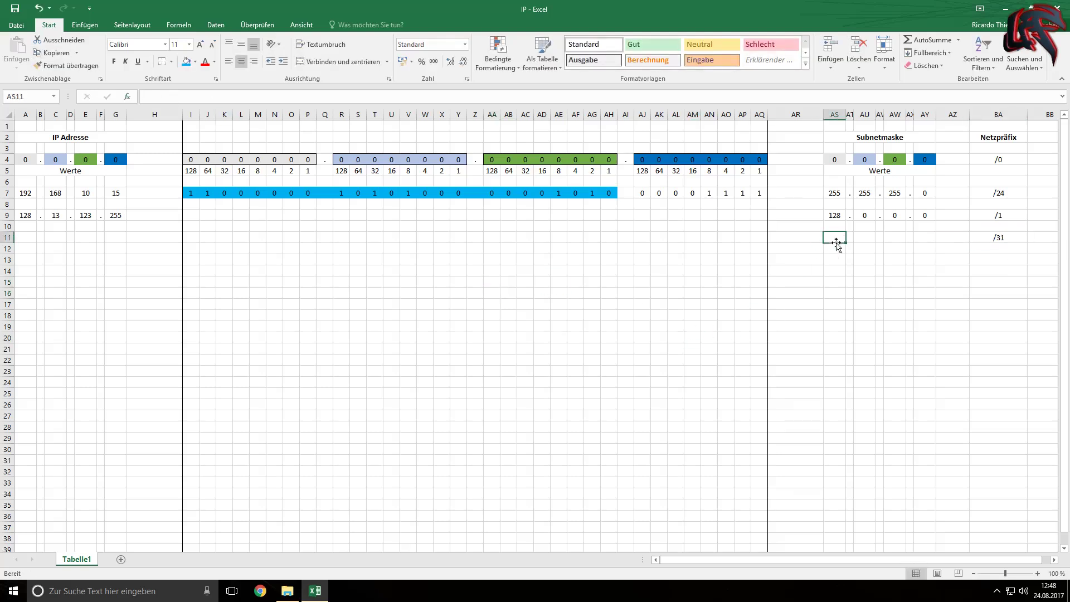
{"action": "type", "text": "255."}
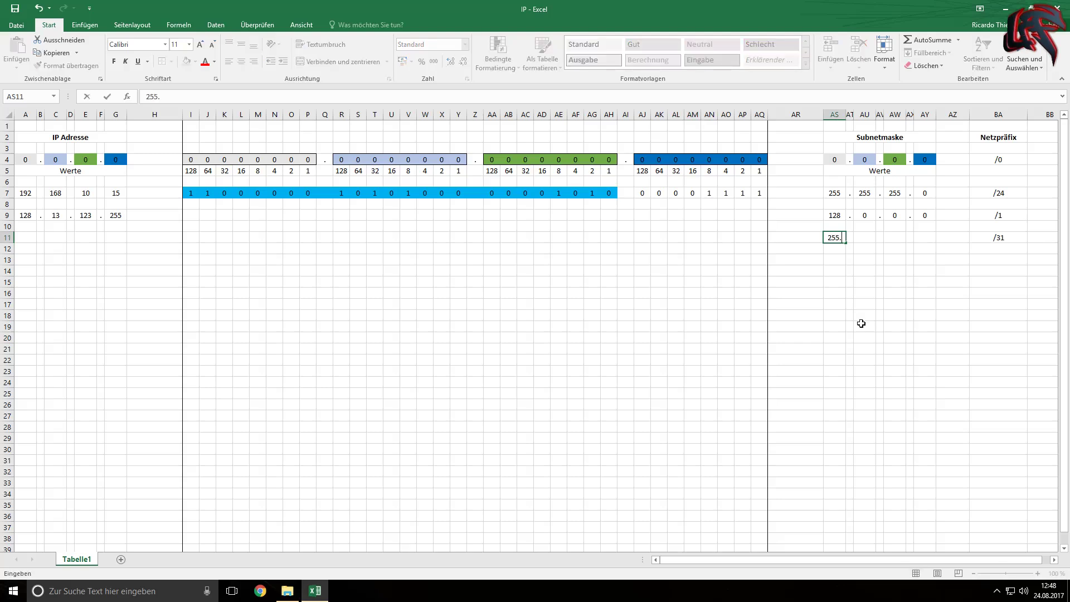
{"action": "key", "text": "Tab"}
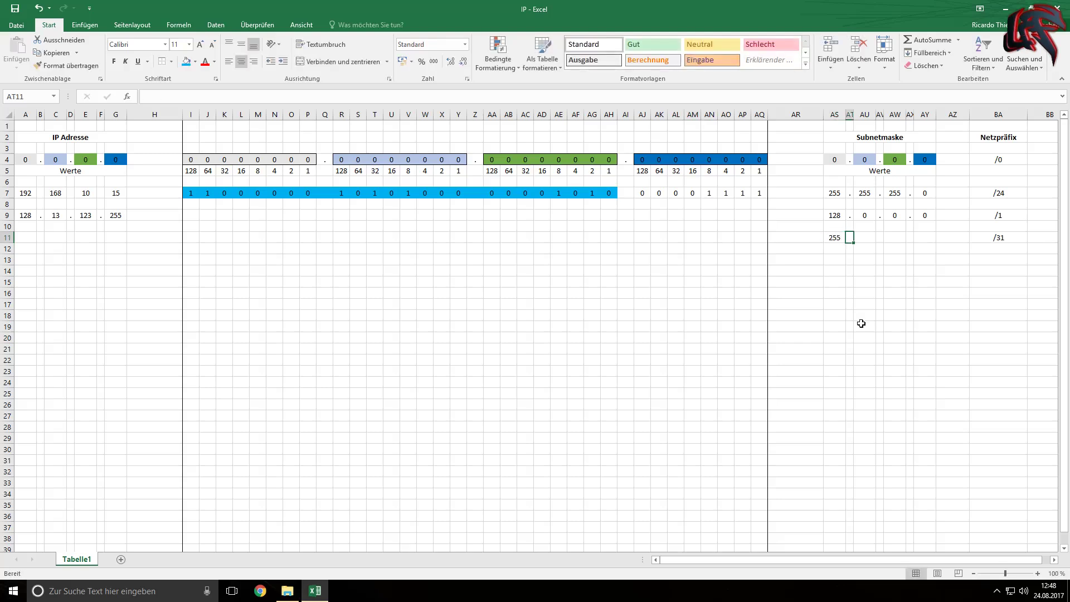
{"action": "type", "text": "2"}
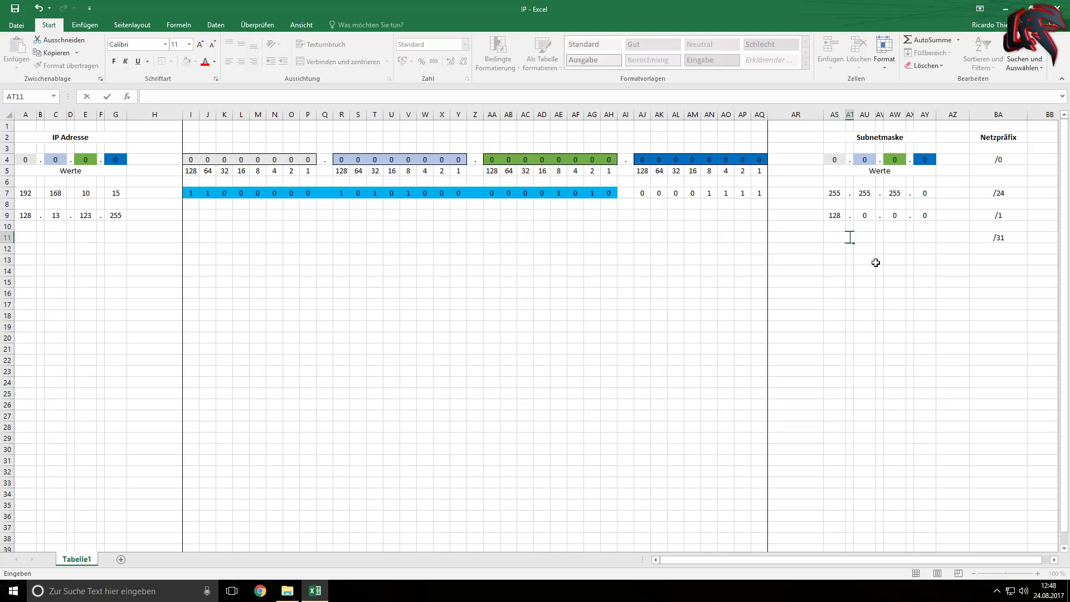
{"action": "key", "text": "Escape"}
{"action": "type", "text": "."}
{"action": "key", "text": "Tab"}
{"action": "type", "text": "255"}
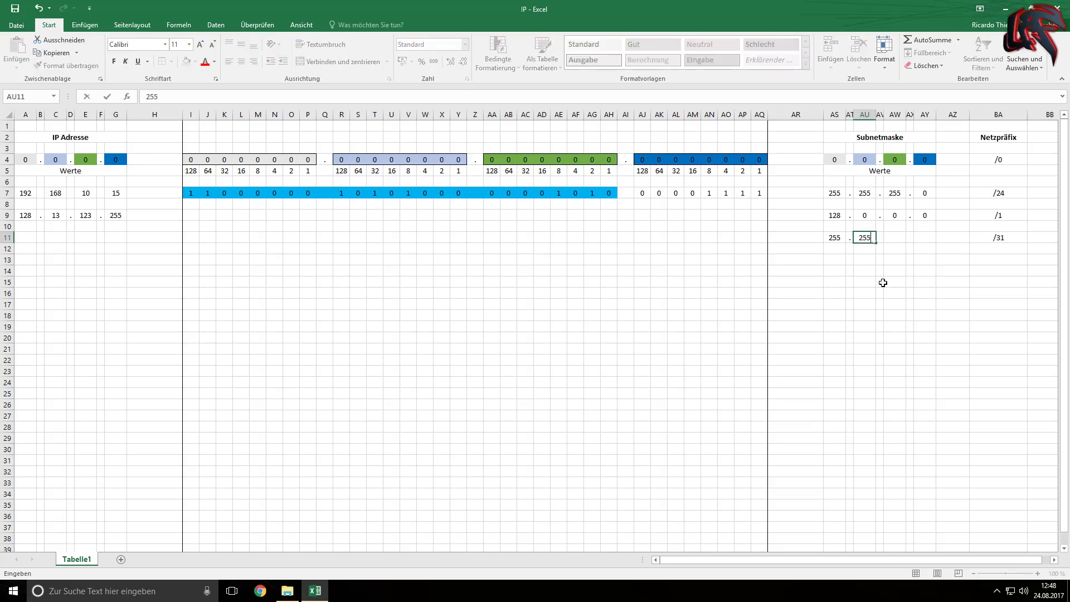
{"action": "key", "text": "Tab"}
{"action": "type", "text": "."}
{"action": "key", "text": "Tab"}
{"action": "type", "text": "255"}
{"action": "key", "text": "Tab"}
{"action": "type", "text": "."}
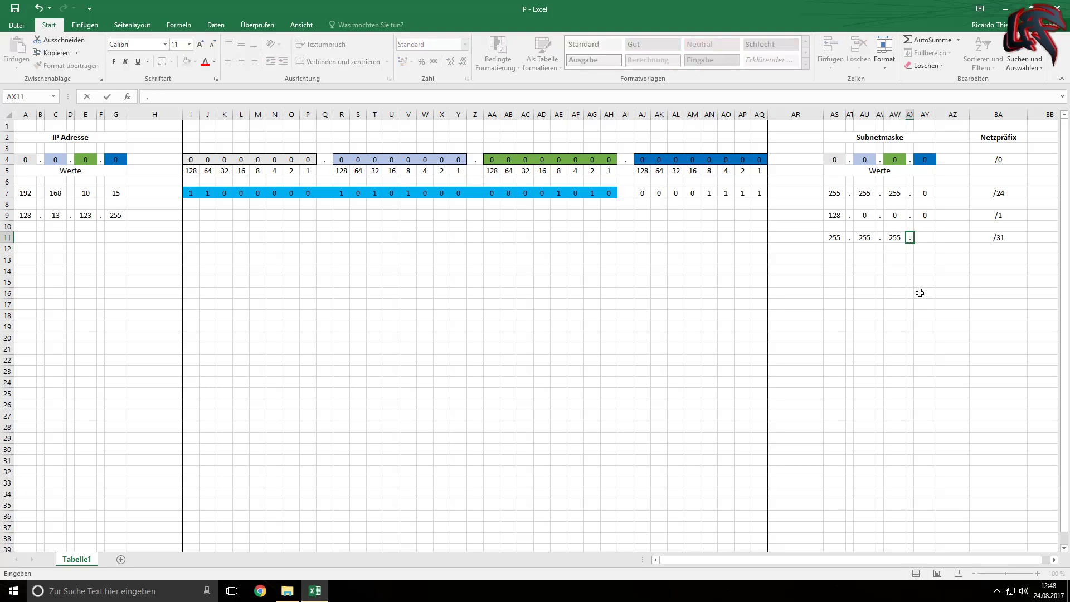
{"action": "left_click", "coordinate": [681, 251]}
Step: Check the place values of the last octet's bits and enter 254 as the mask's fourth octet in AY11
{"action": "left_click_drag", "start_coordinate": [763, 127], "coordinate": [761, 251]}
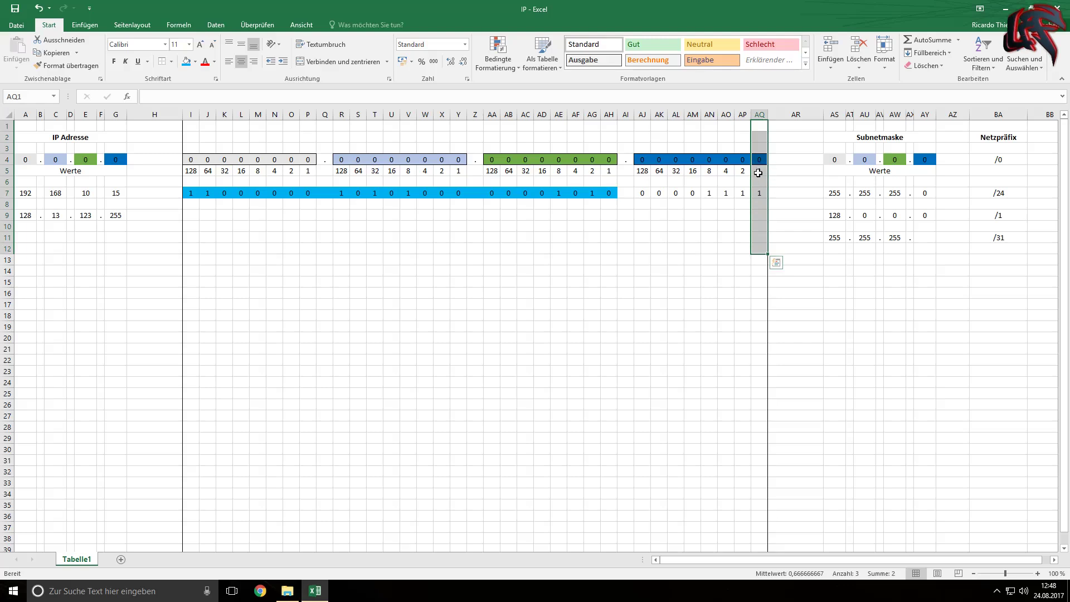
{"action": "left_click_drag", "start_coordinate": [640, 174], "coordinate": [676, 172]}
{"action": "left_click", "coordinate": [759, 170]}
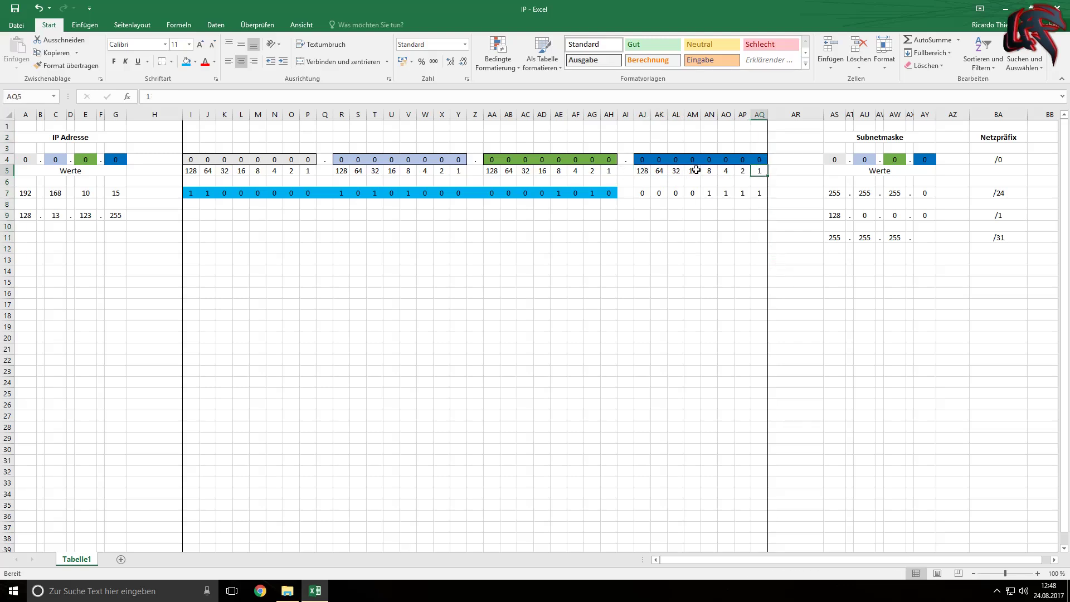
{"action": "left_click", "coordinate": [932, 236]}
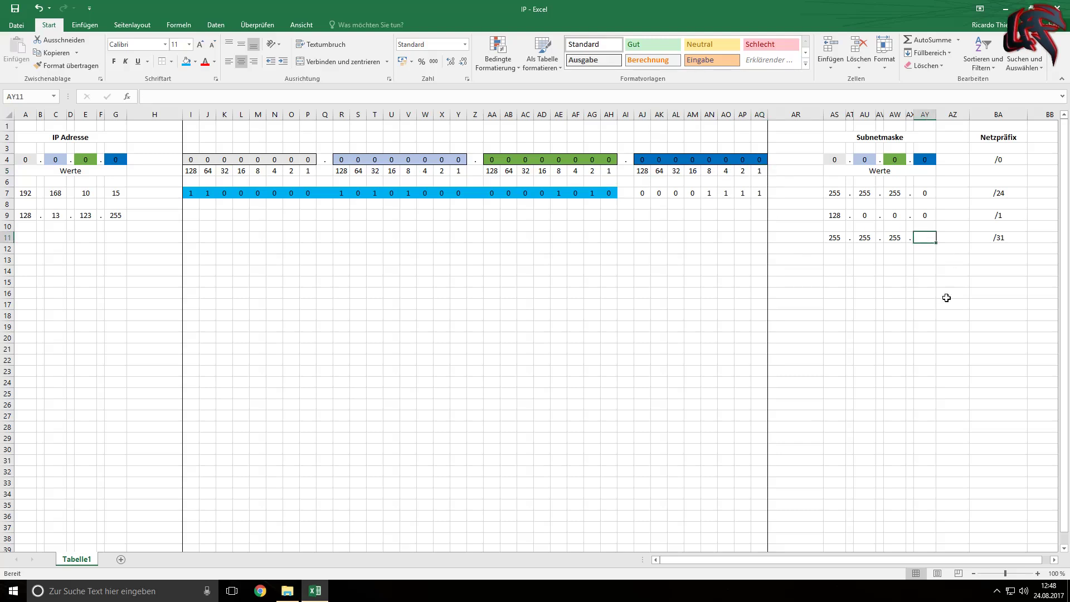
{"action": "type", "text": "254"}
{"action": "left_click", "coordinate": [929, 281]}
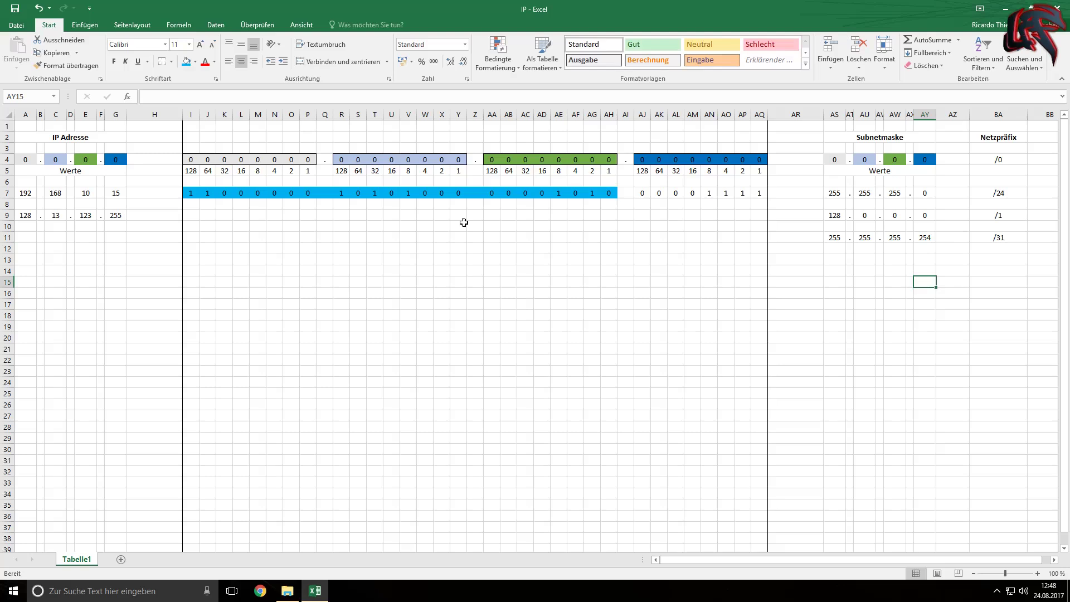
Step: Fill the row 11 bit cells with 1 from I11 to AP11, skipping the separator columns, and enter 0 in AQ11
{"action": "left_click", "coordinate": [195, 237]}
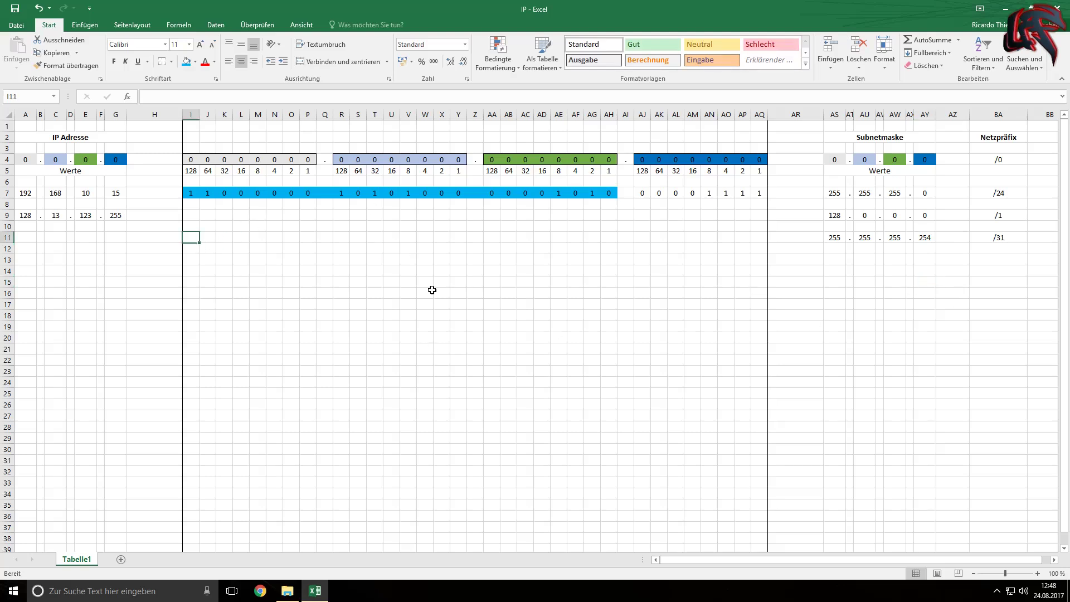
{"action": "type", "text": "1"}
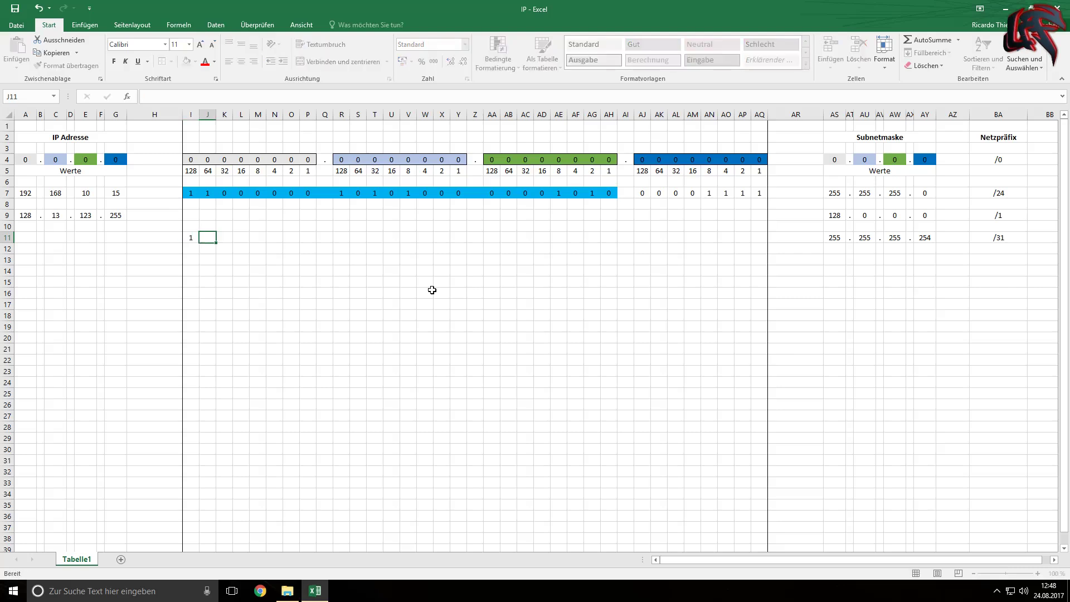
{"action": "type", "text": "\t1\t1\t1\t1\t1\t1\t1\t\t1"}
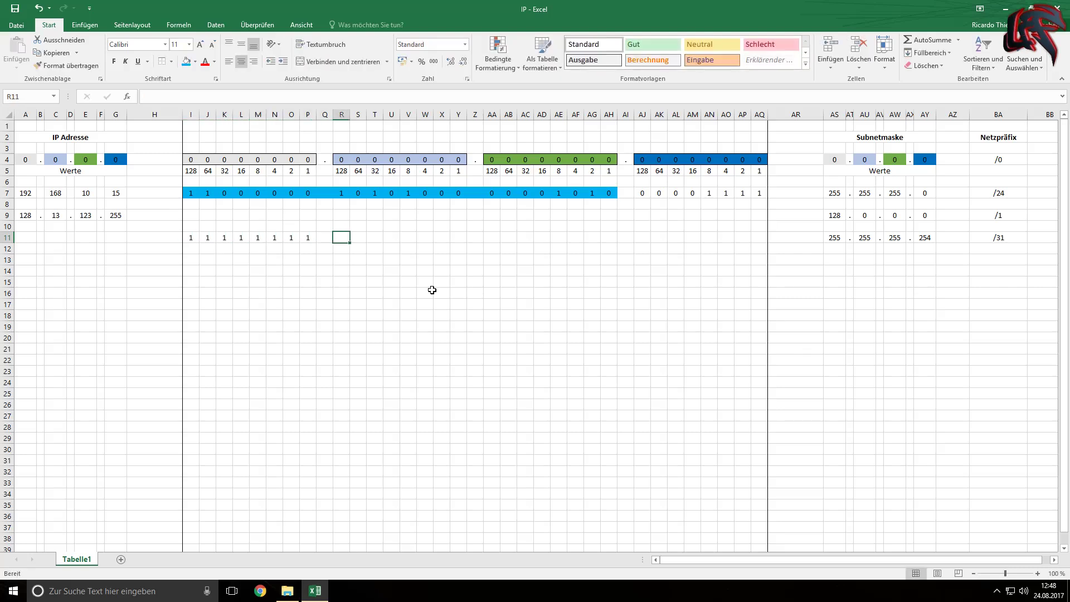
{"action": "type", "text": "\t1\t1\t1\t1\t1\t1\t1\t\t1\t1\t1\t"}
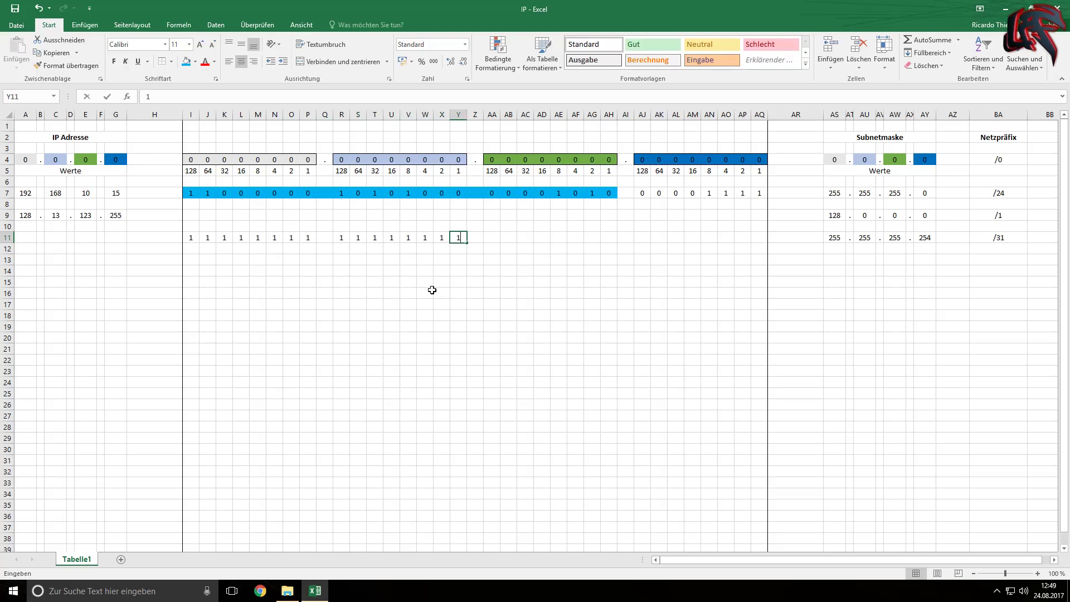
{"action": "type", "text": "1\t1\t1\t1\t1\t\t1"}
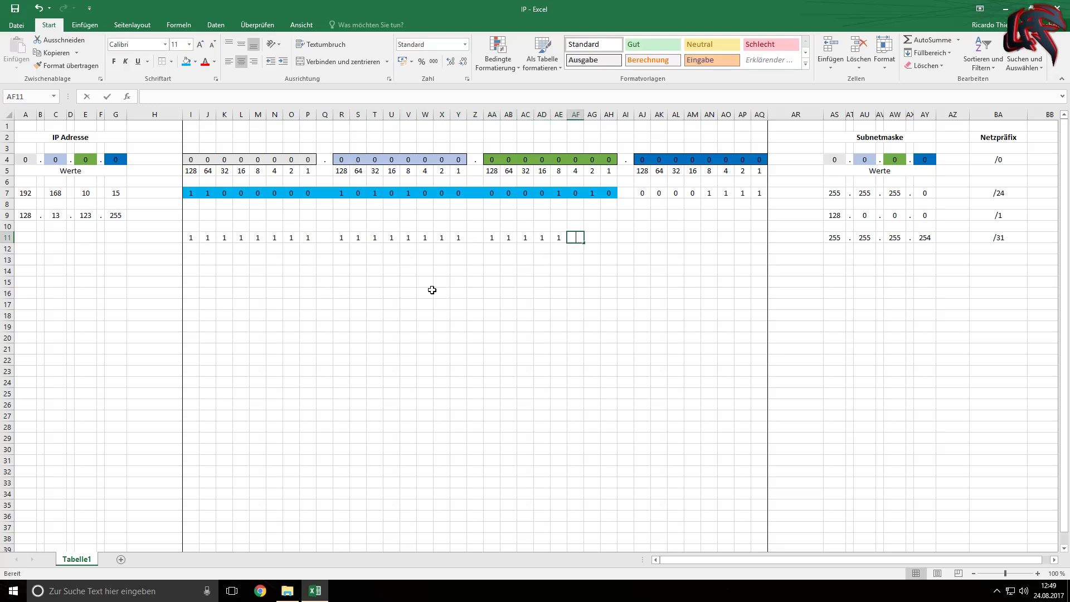
{"action": "type", "text": "\t1\t1\t1\t1\t1\t1\t1"}
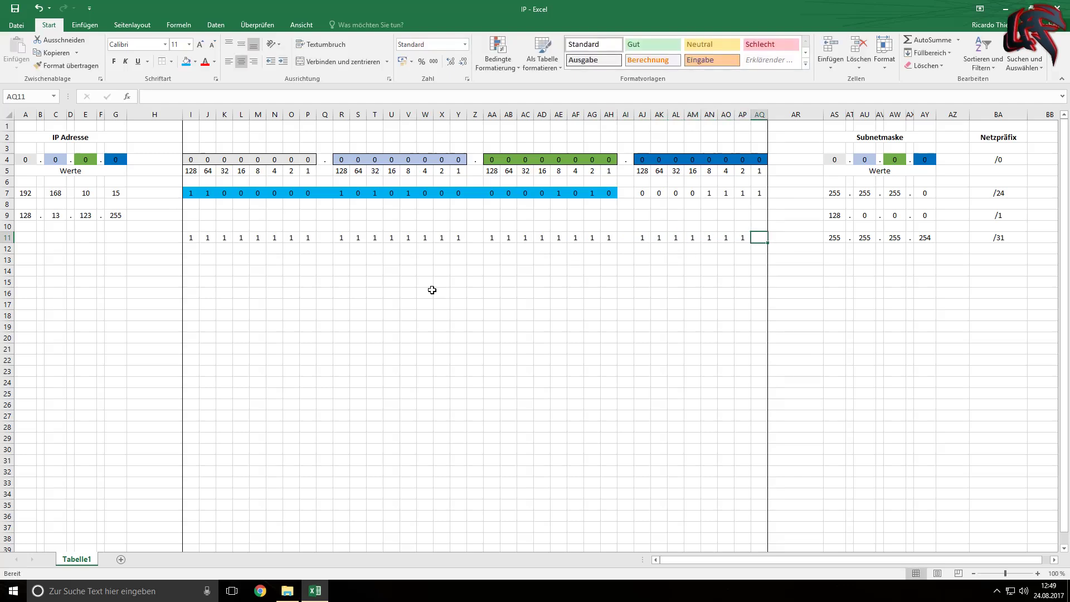
{"action": "type", "text": "0"}
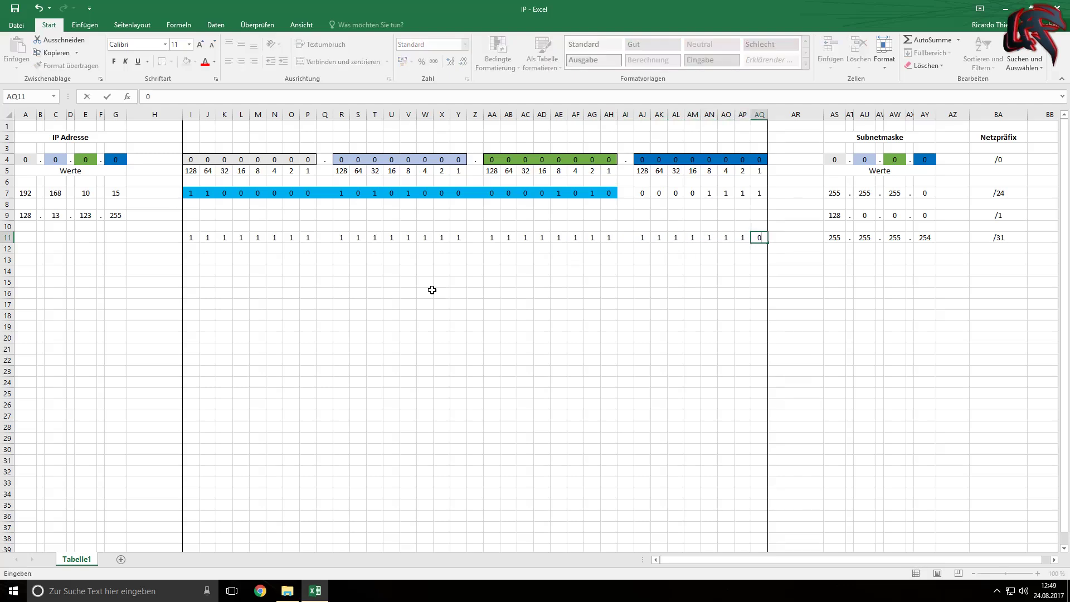
{"action": "left_click", "coordinate": [879, 271]}
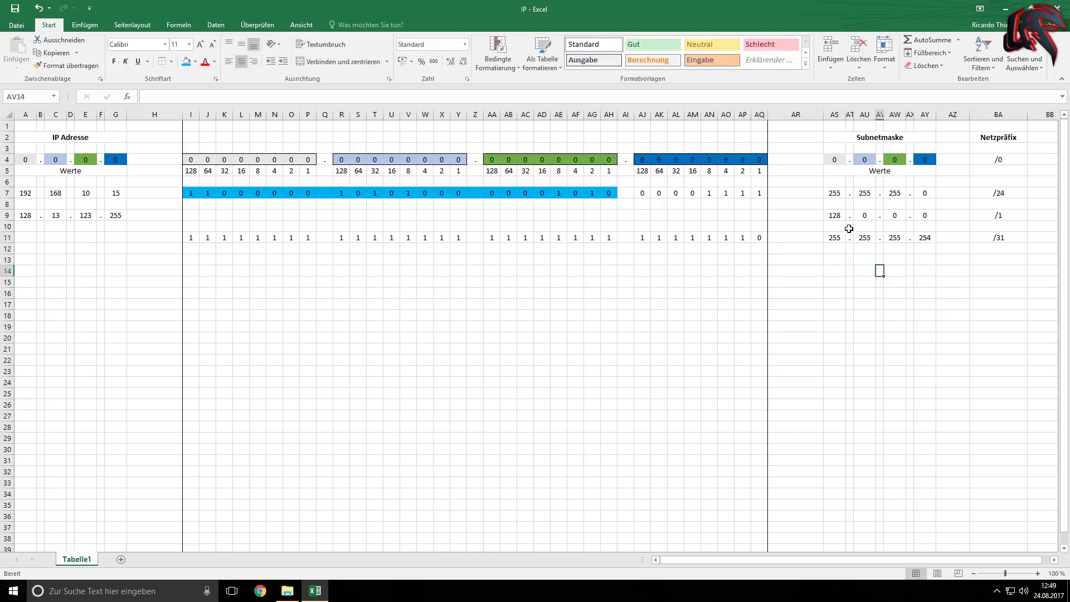
Step: Shade the network bits in I11:AP11 with the light blue fill colour
{"action": "left_click_drag", "start_coordinate": [191, 238], "coordinate": [761, 237]}
{"action": "left_click", "coordinate": [327, 259]}
{"action": "left_click_drag", "start_coordinate": [191, 236], "coordinate": [743, 237]}
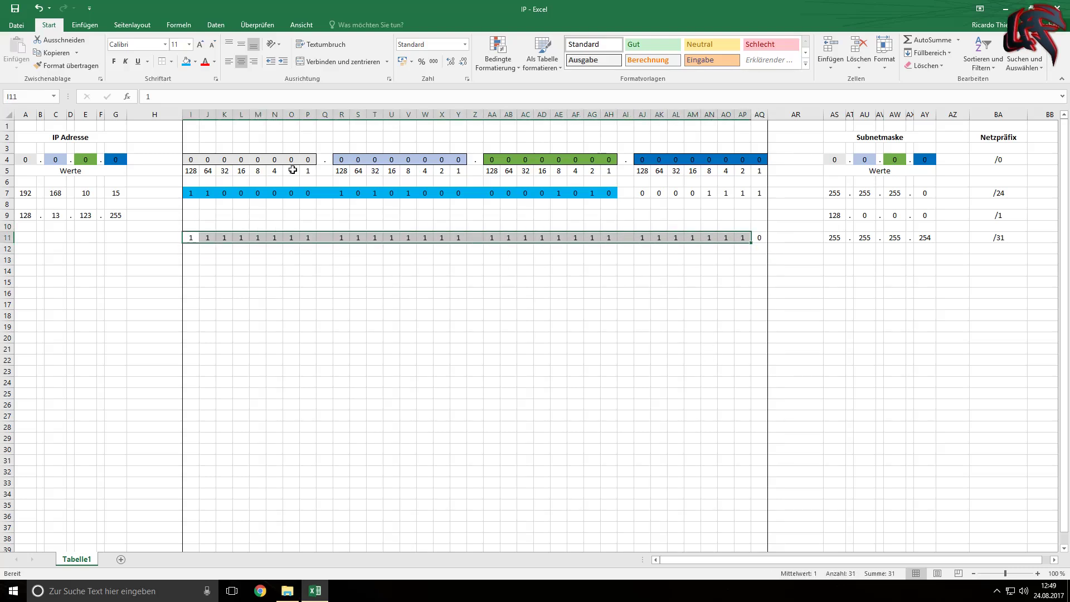
{"action": "left_click", "coordinate": [186, 62]}
{"action": "left_click", "coordinate": [358, 316]}
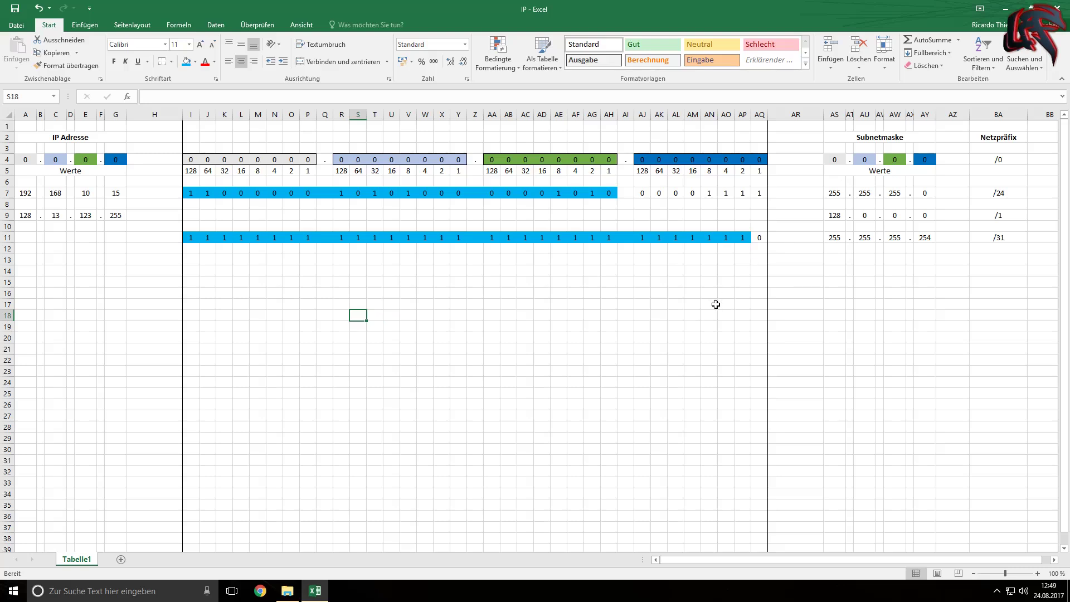
Step: Change the last bit in AQ11 to 1 and set it back to 0
{"action": "left_click", "coordinate": [760, 238]}
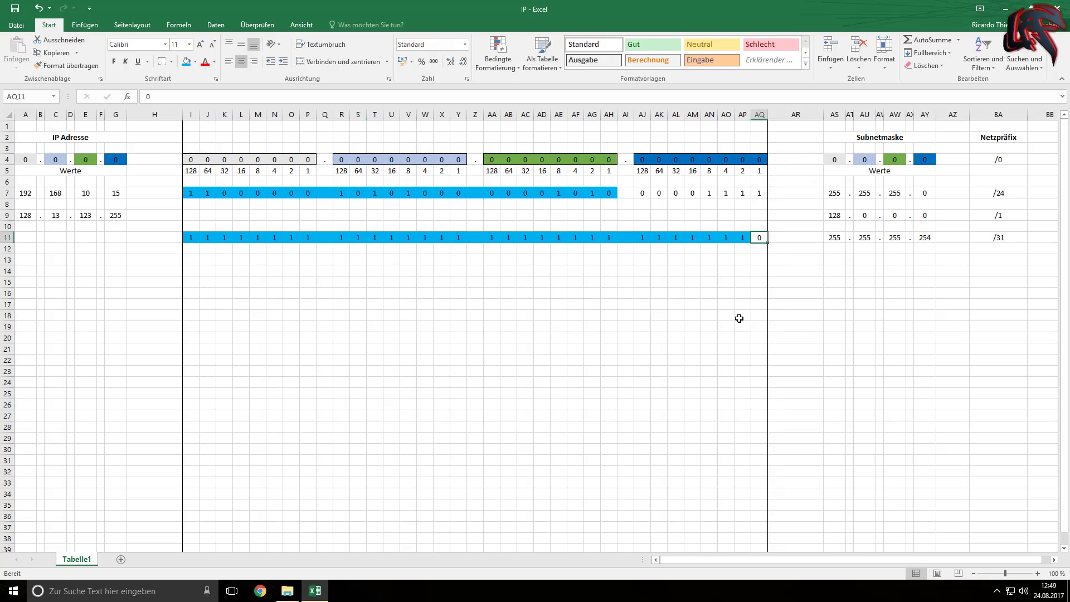
{"action": "type", "text": "1"}
{"action": "left_click", "coordinate": [739, 318]}
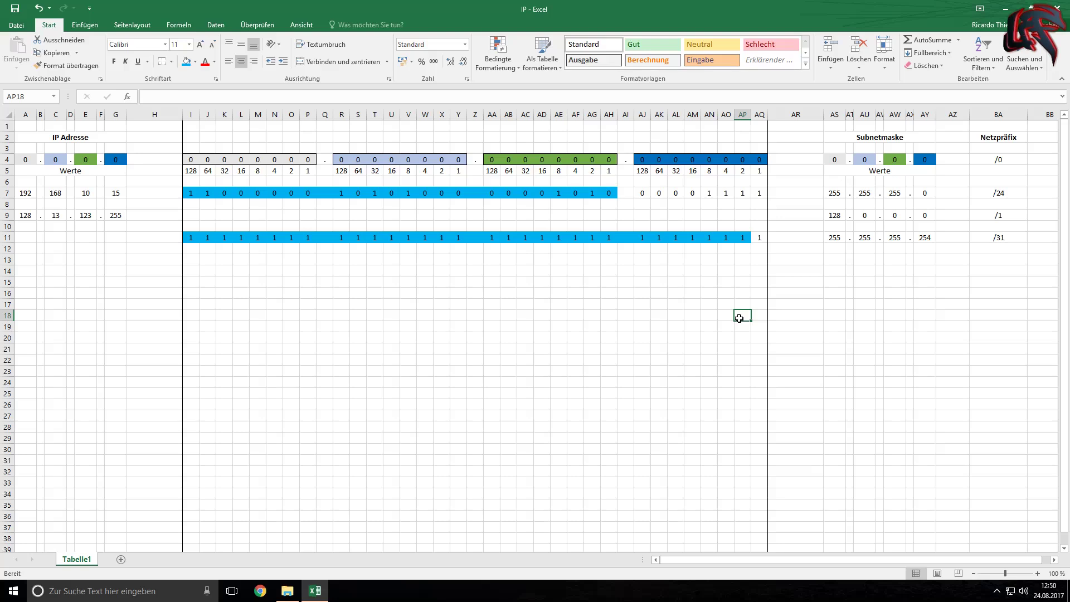
{"action": "left_click", "coordinate": [760, 238]}
{"action": "type", "text": "0"}
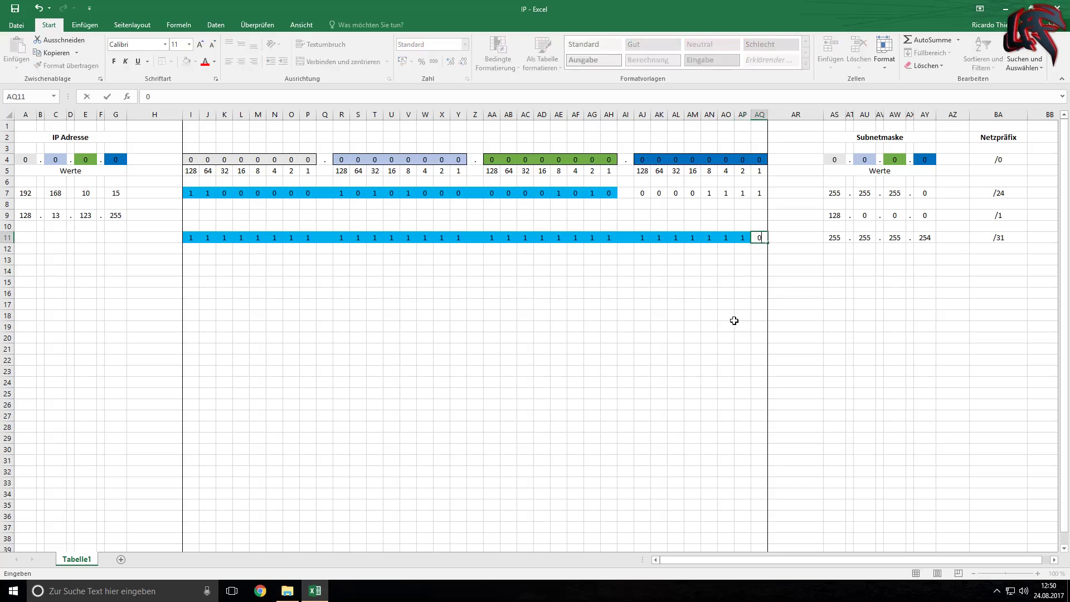
Step: Change the network prefix in BA11 to /30
{"action": "left_click", "coordinate": [1009, 238]}
{"action": "left_click", "coordinate": [162, 97]}
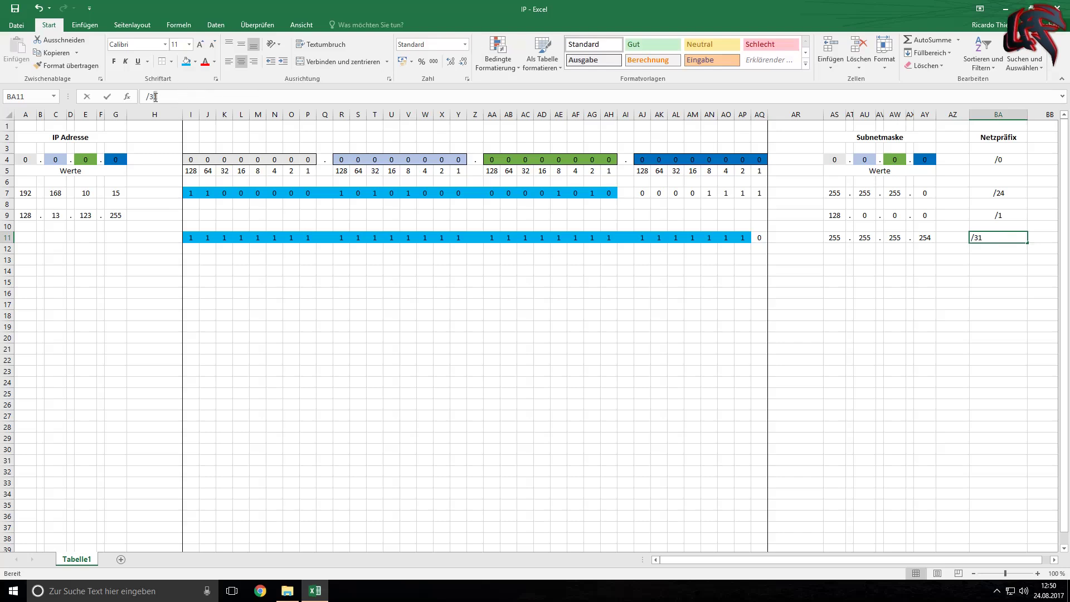
{"action": "key", "text": "BackSpace"}
{"action": "type", "text": "0"}
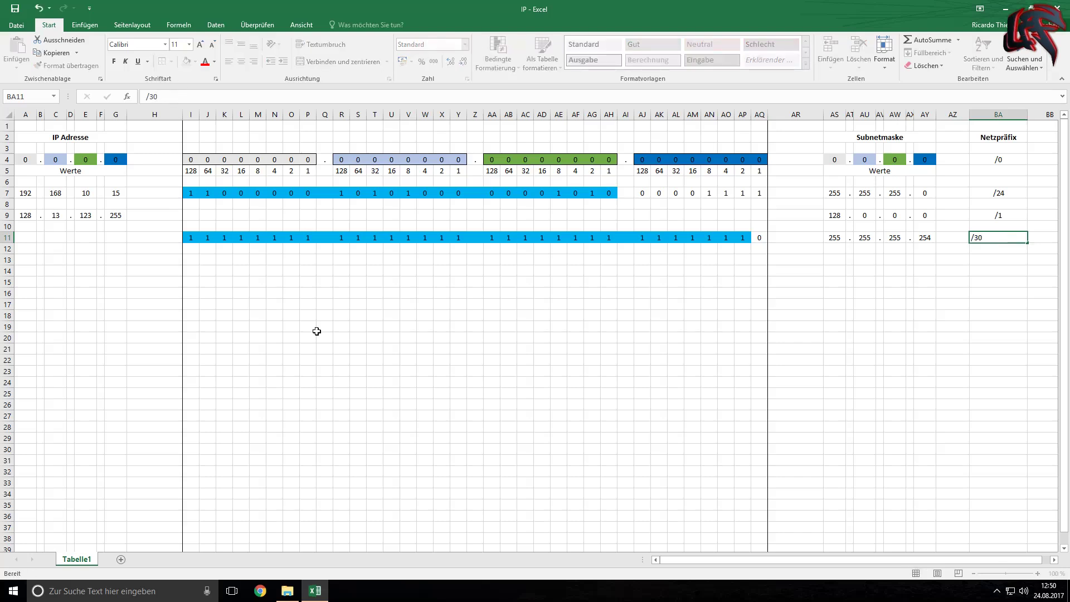
{"action": "key", "text": "Return"}
Step: Set the last octet of the row 11 subnet mask in AY11 to 252
{"action": "left_click", "coordinate": [922, 241]}
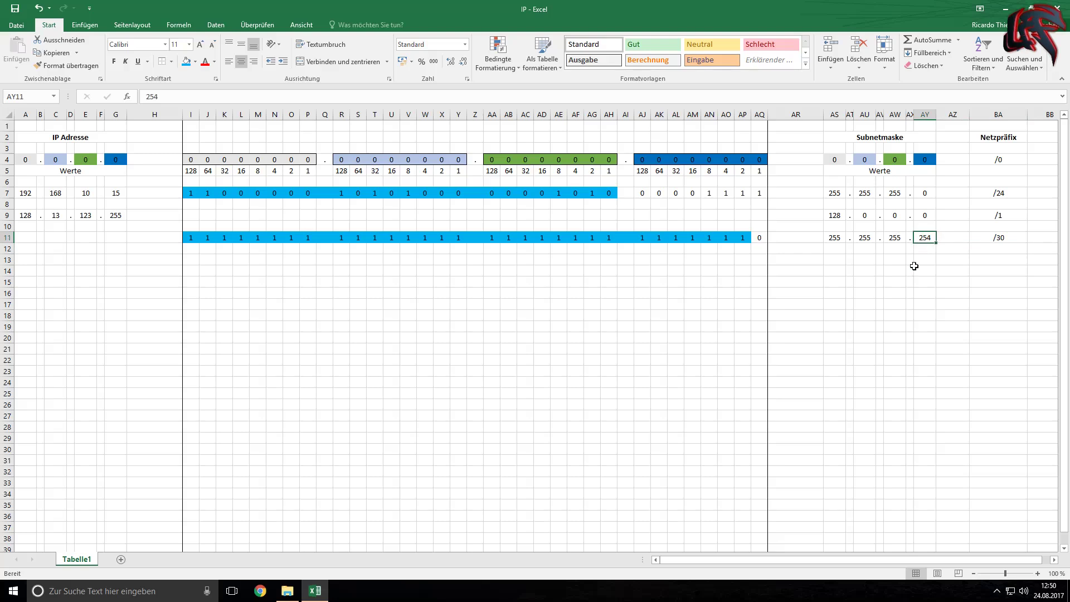
{"action": "left_click", "coordinate": [743, 170]}
{"action": "left_click", "coordinate": [758, 171]}
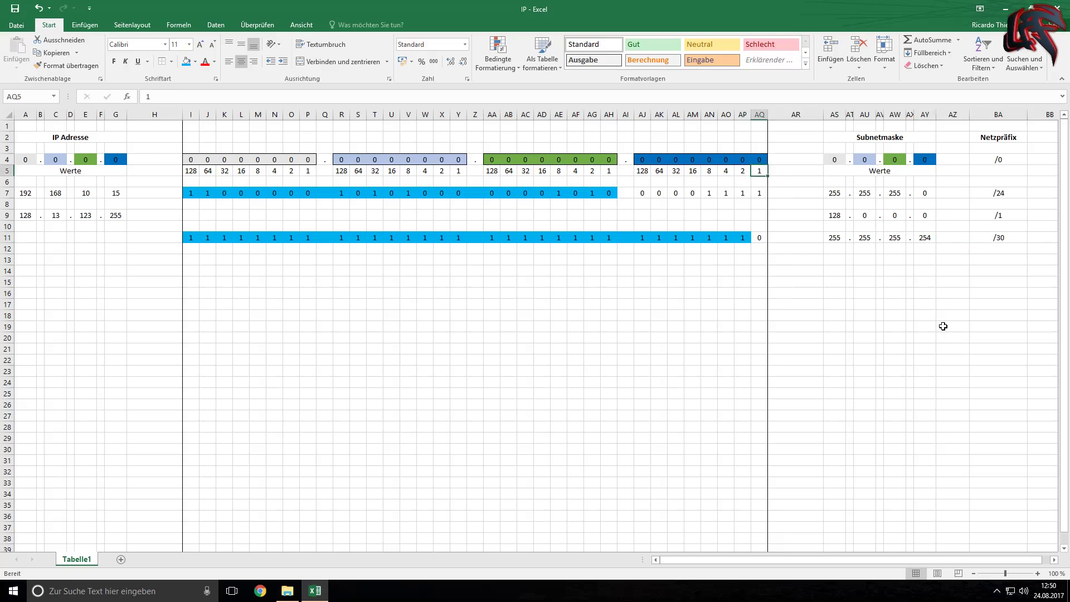
{"action": "left_click", "coordinate": [927, 238]}
{"action": "left_click", "coordinate": [169, 96]}
{"action": "key", "text": "BackSpace"}
{"action": "type", "text": "2"}
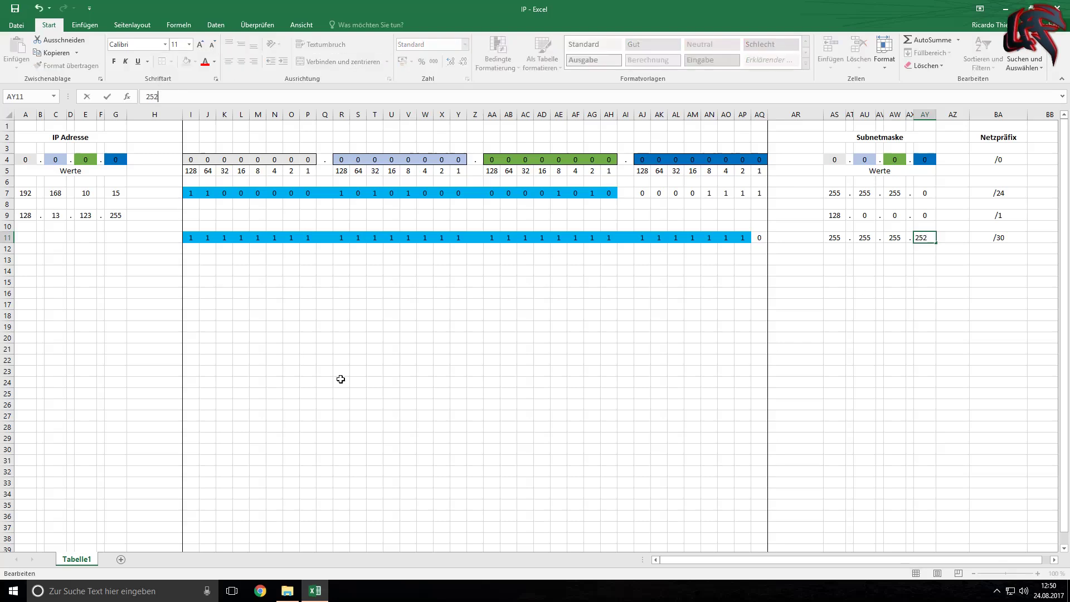
{"action": "key", "text": "Return"}
{"action": "left_click", "coordinate": [1032, 373]}
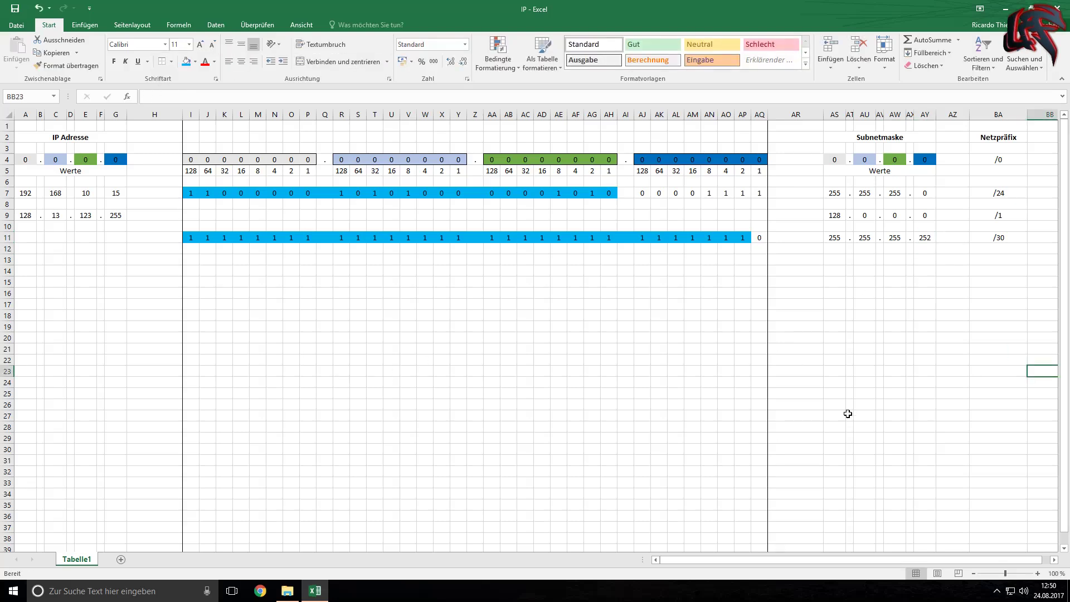
Step: Copy the unshaded cell format of AQ11 onto the neighbouring bit cell AP11 with the format painter
{"action": "left_click", "coordinate": [743, 238]}
{"action": "left_click", "coordinate": [759, 237]}
{"action": "left_click", "coordinate": [65, 65]}
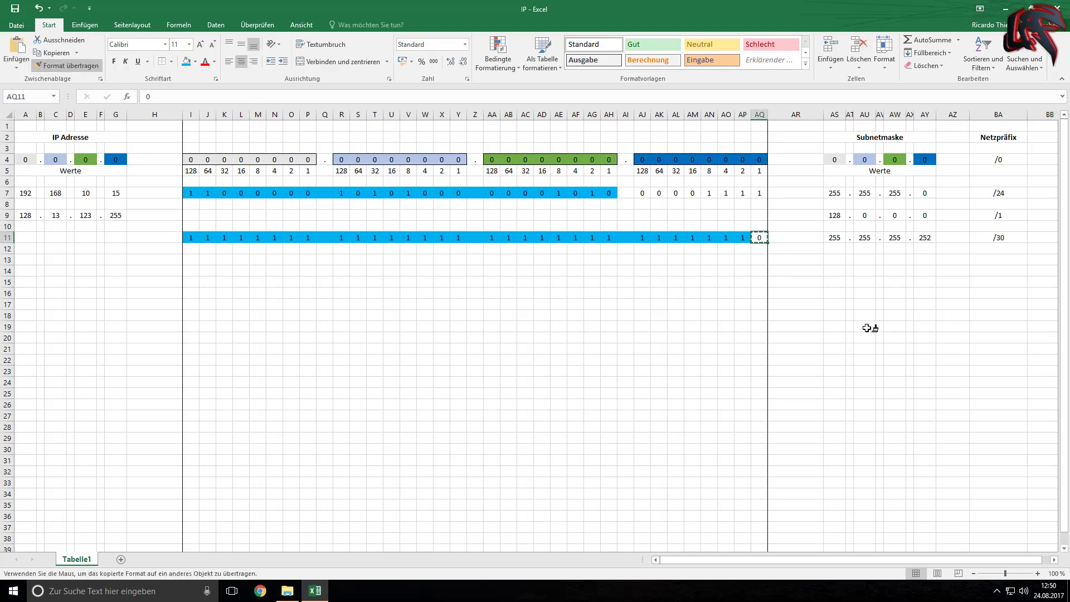
{"action": "left_click", "coordinate": [747, 237]}
{"action": "left_click", "coordinate": [724, 303]}
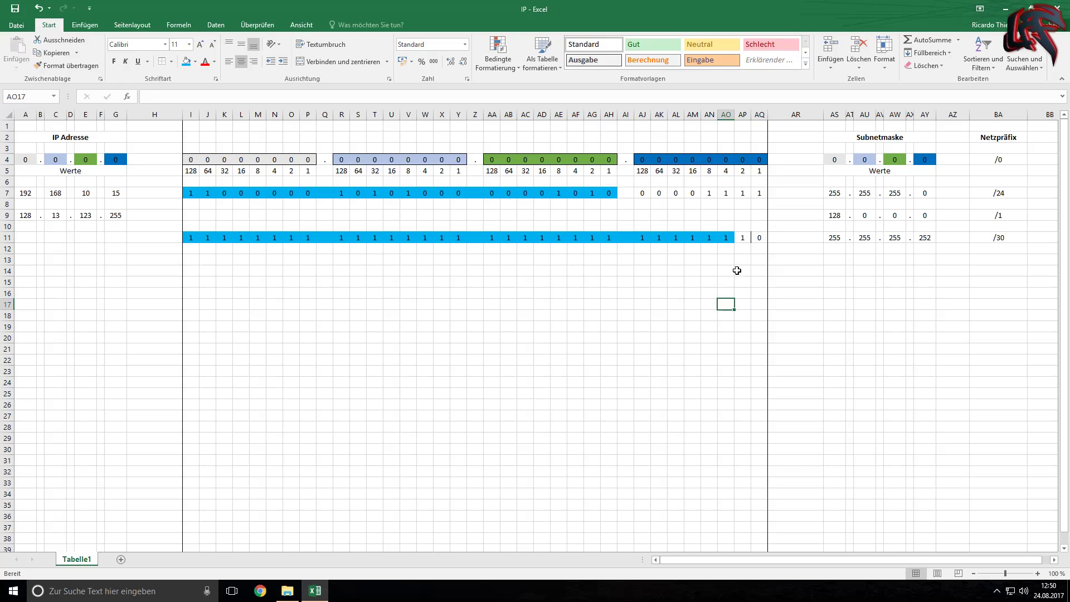
Step: Change the second-to-last bit in AP11 to 0
{"action": "left_click", "coordinate": [748, 239]}
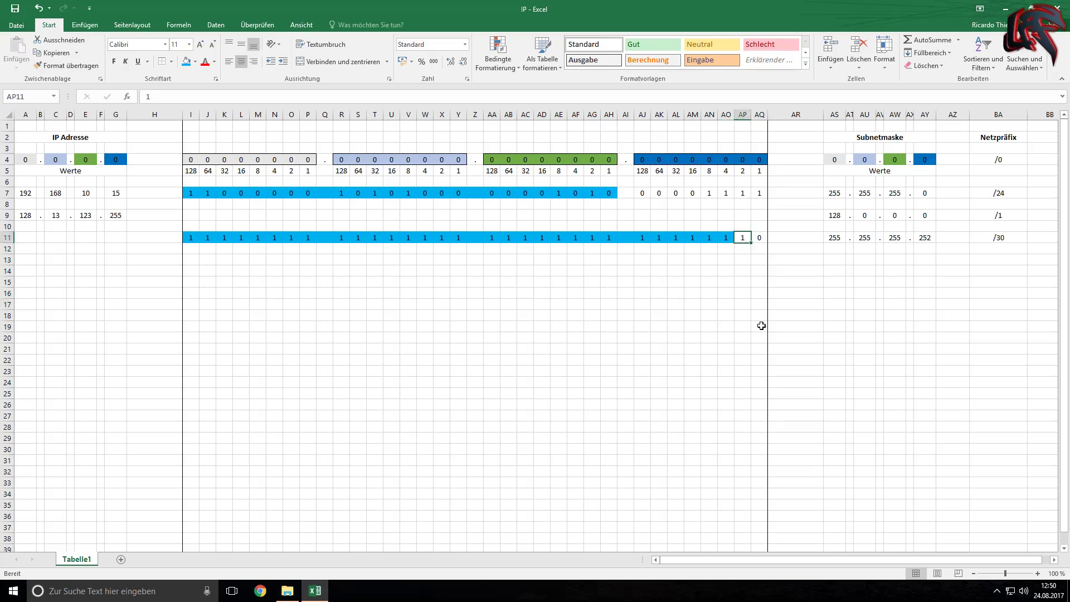
{"action": "type", "text": "0"}
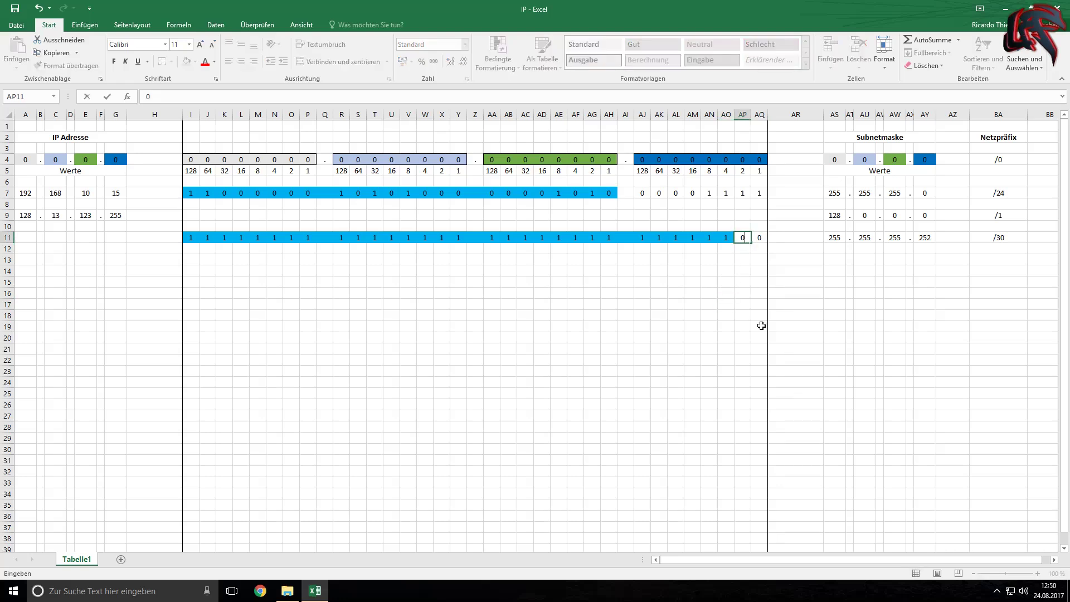
{"action": "left_click", "coordinate": [713, 293]}
{"action": "left_click", "coordinate": [613, 316]}
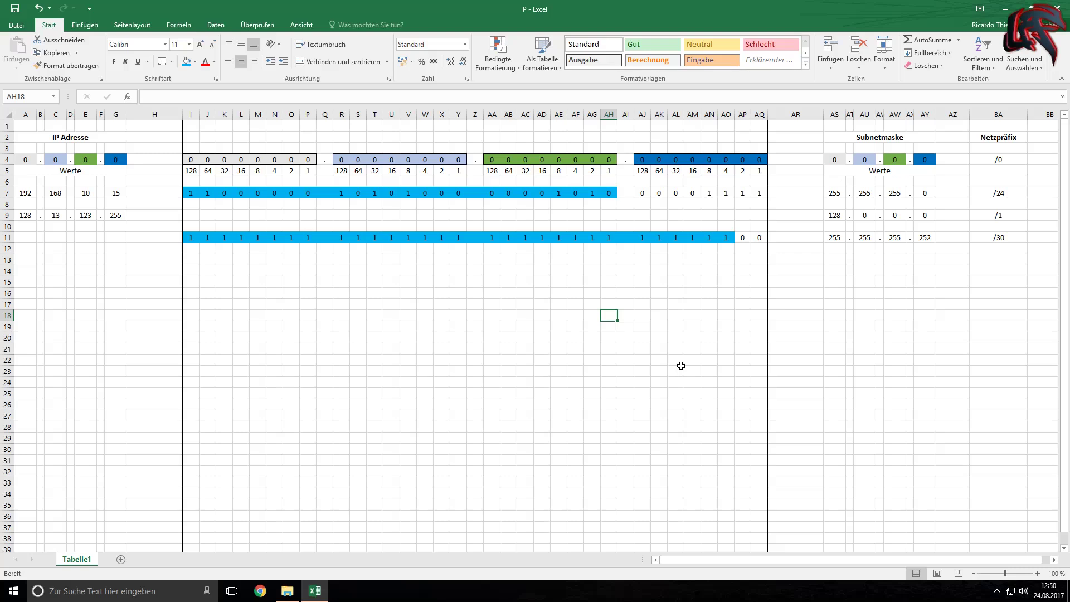
Step: Remove the copied border line from cell AP11
{"action": "left_click", "coordinate": [746, 238]}
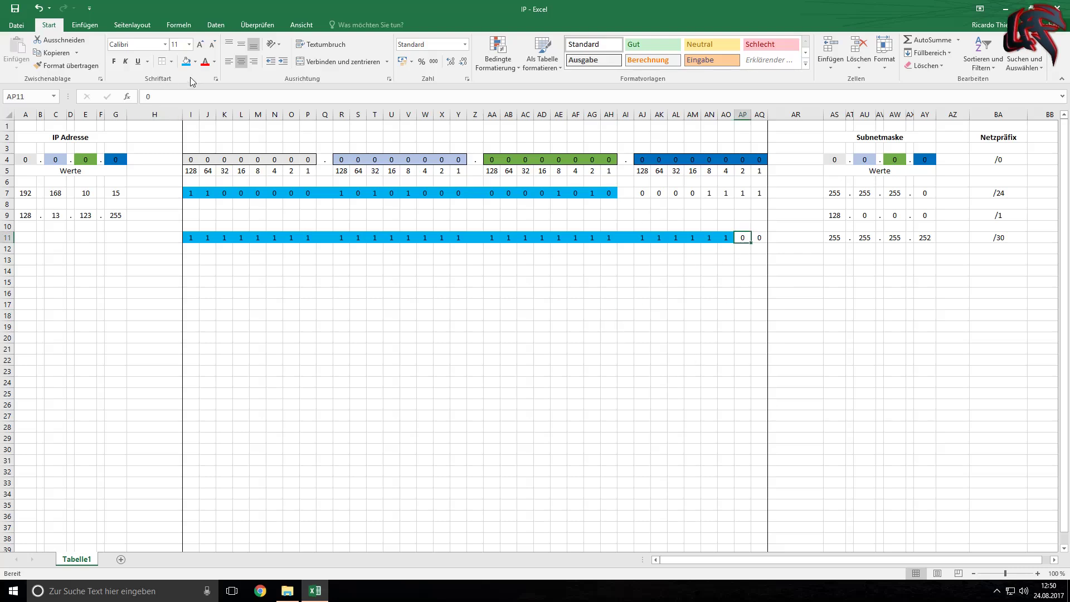
{"action": "left_click", "coordinate": [171, 61]}
{"action": "left_click", "coordinate": [193, 145]}
{"action": "left_click", "coordinate": [659, 358]}
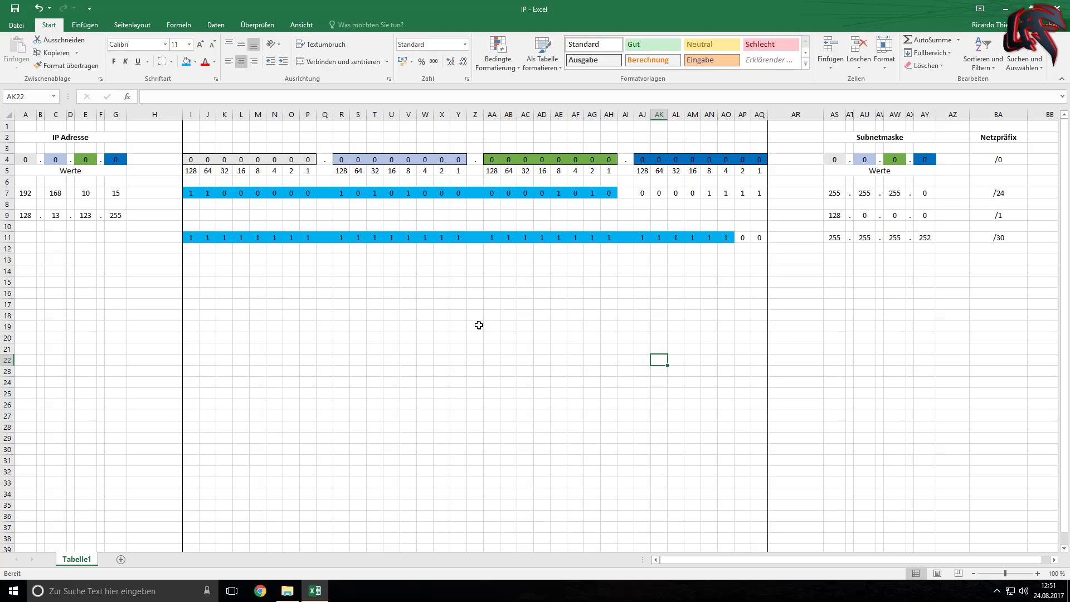
Step: Review how the row 7 address octets in A7, C7, E7 and G7 relate to the first octet's bit positions and place values in I4:P5
{"action": "left_click_drag", "start_coordinate": [191, 159], "coordinate": [307, 160]}
{"action": "left_click", "coordinate": [25, 193]}
{"action": "left_click", "coordinate": [56, 193]}
{"action": "left_click", "coordinate": [85, 192]}
{"action": "left_click", "coordinate": [111, 191]}
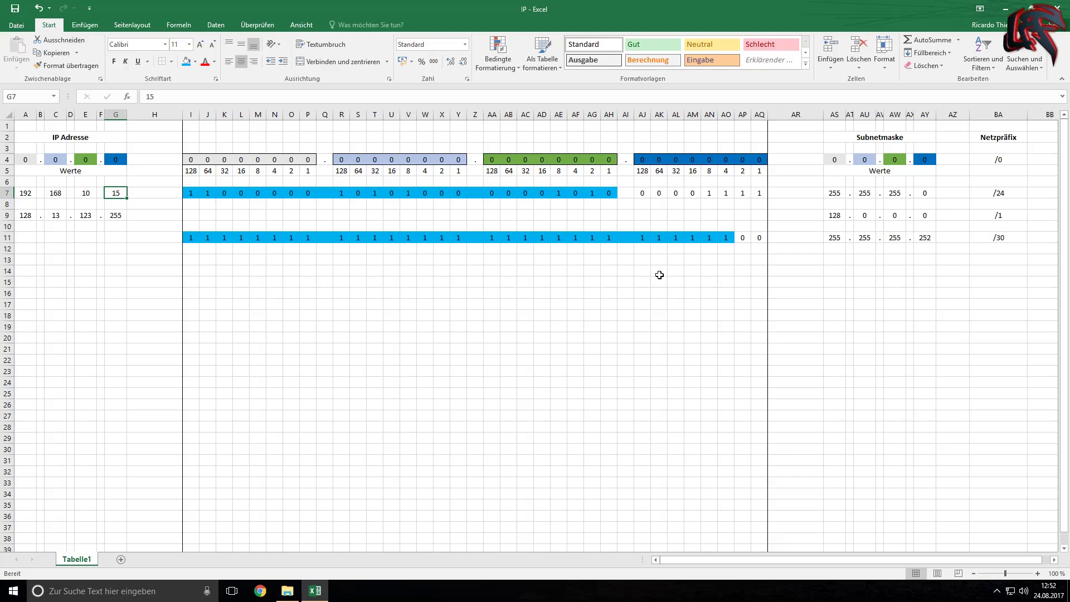
{"action": "left_click_drag", "start_coordinate": [191, 159], "coordinate": [308, 171]}
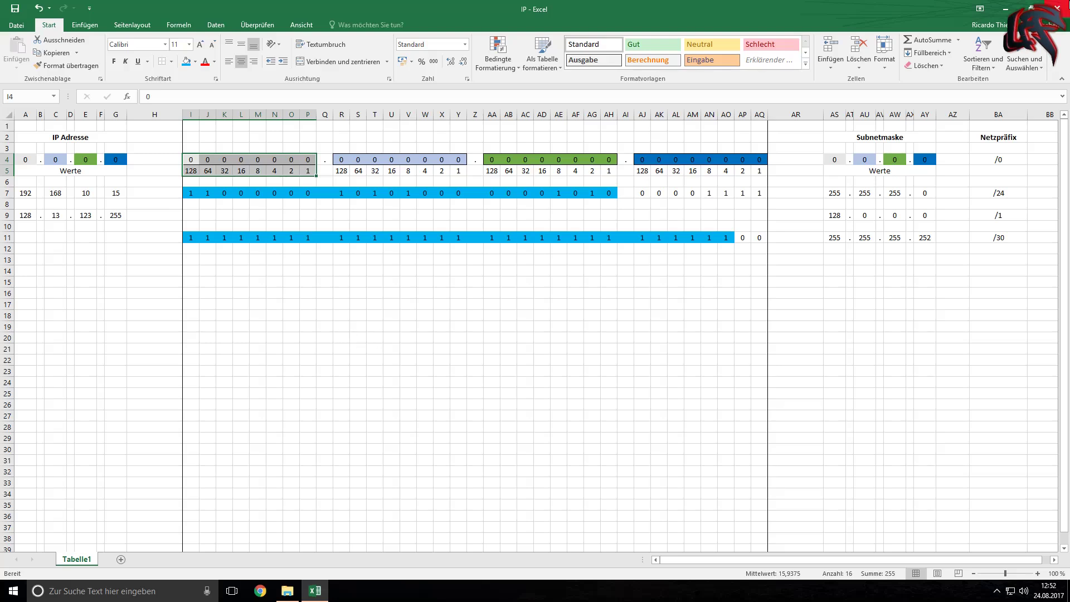
Step: Close the workbook, saving the changes to IP.xlsx, and open image 2 from the ip folder in the photo viewer
{"action": "left_click", "coordinate": [1057, 8]}
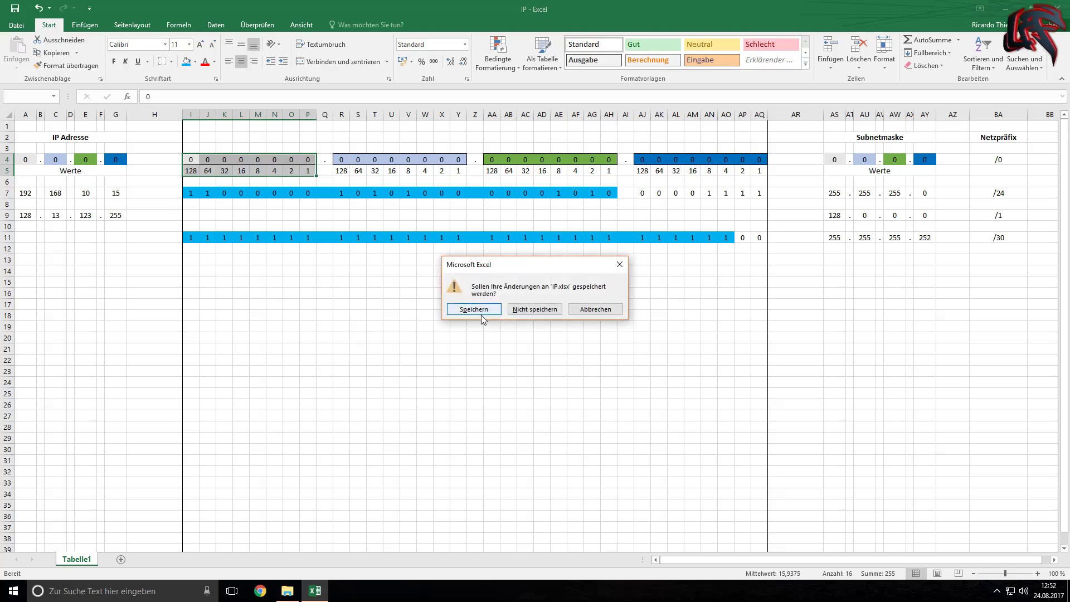
{"action": "left_click", "coordinate": [480, 315]}
{"action": "left_click", "coordinate": [402, 297]}
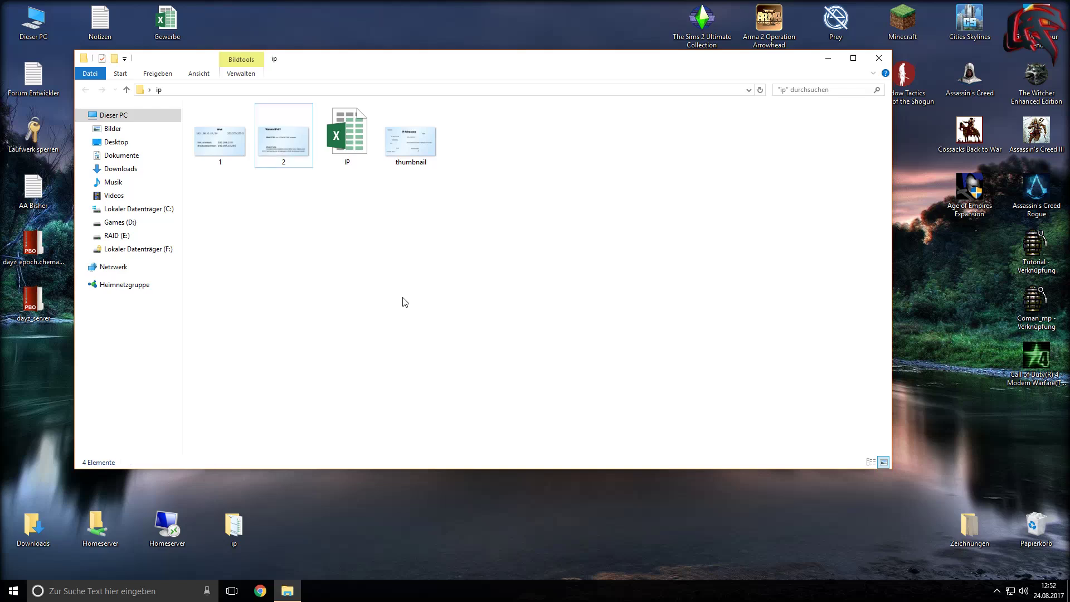
{"action": "double_click", "coordinate": [276, 153]}
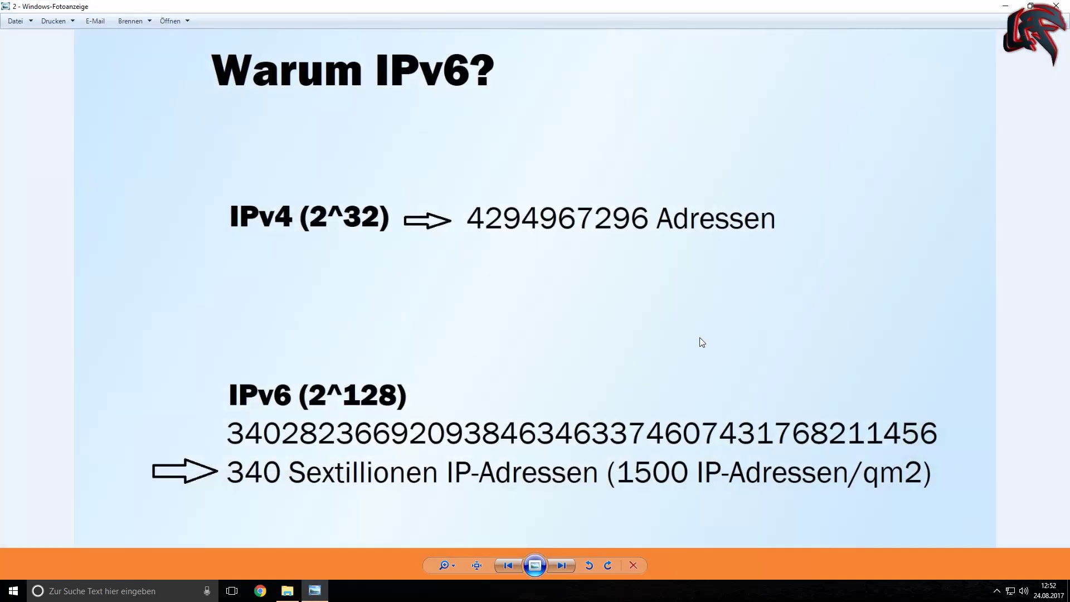